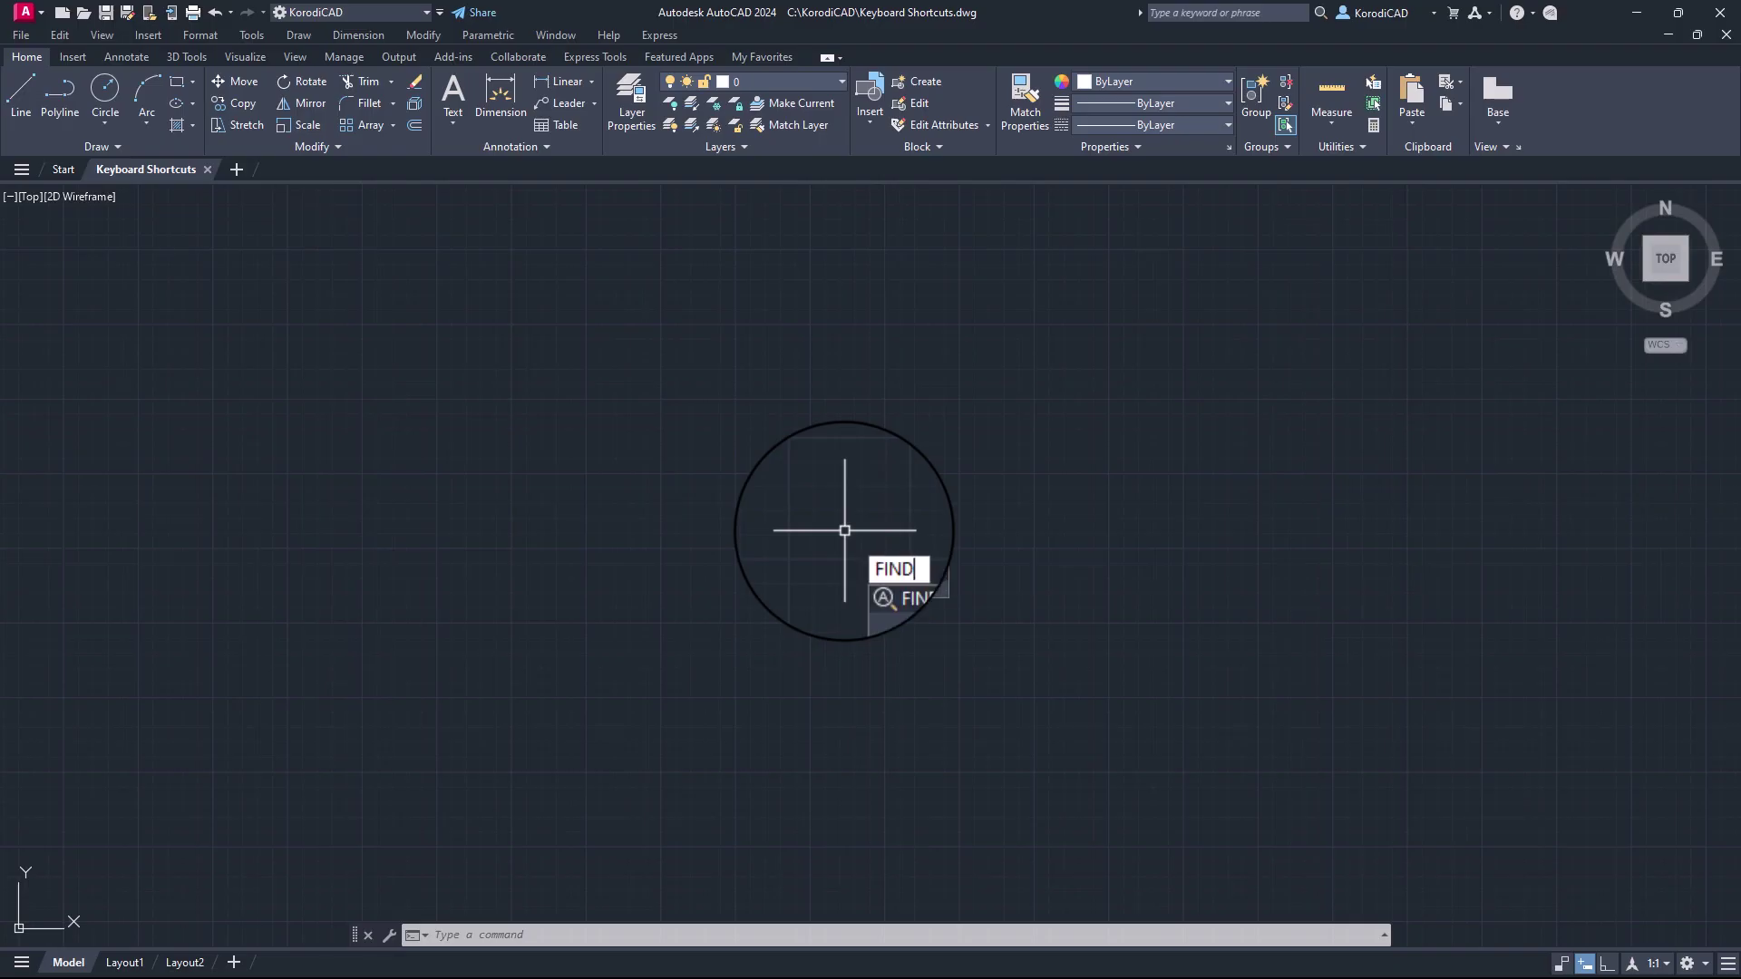
Step: Open Find and Replace with FIND and again from the right-click menu, closing it each time
{"action": "key", "text": "Return"}
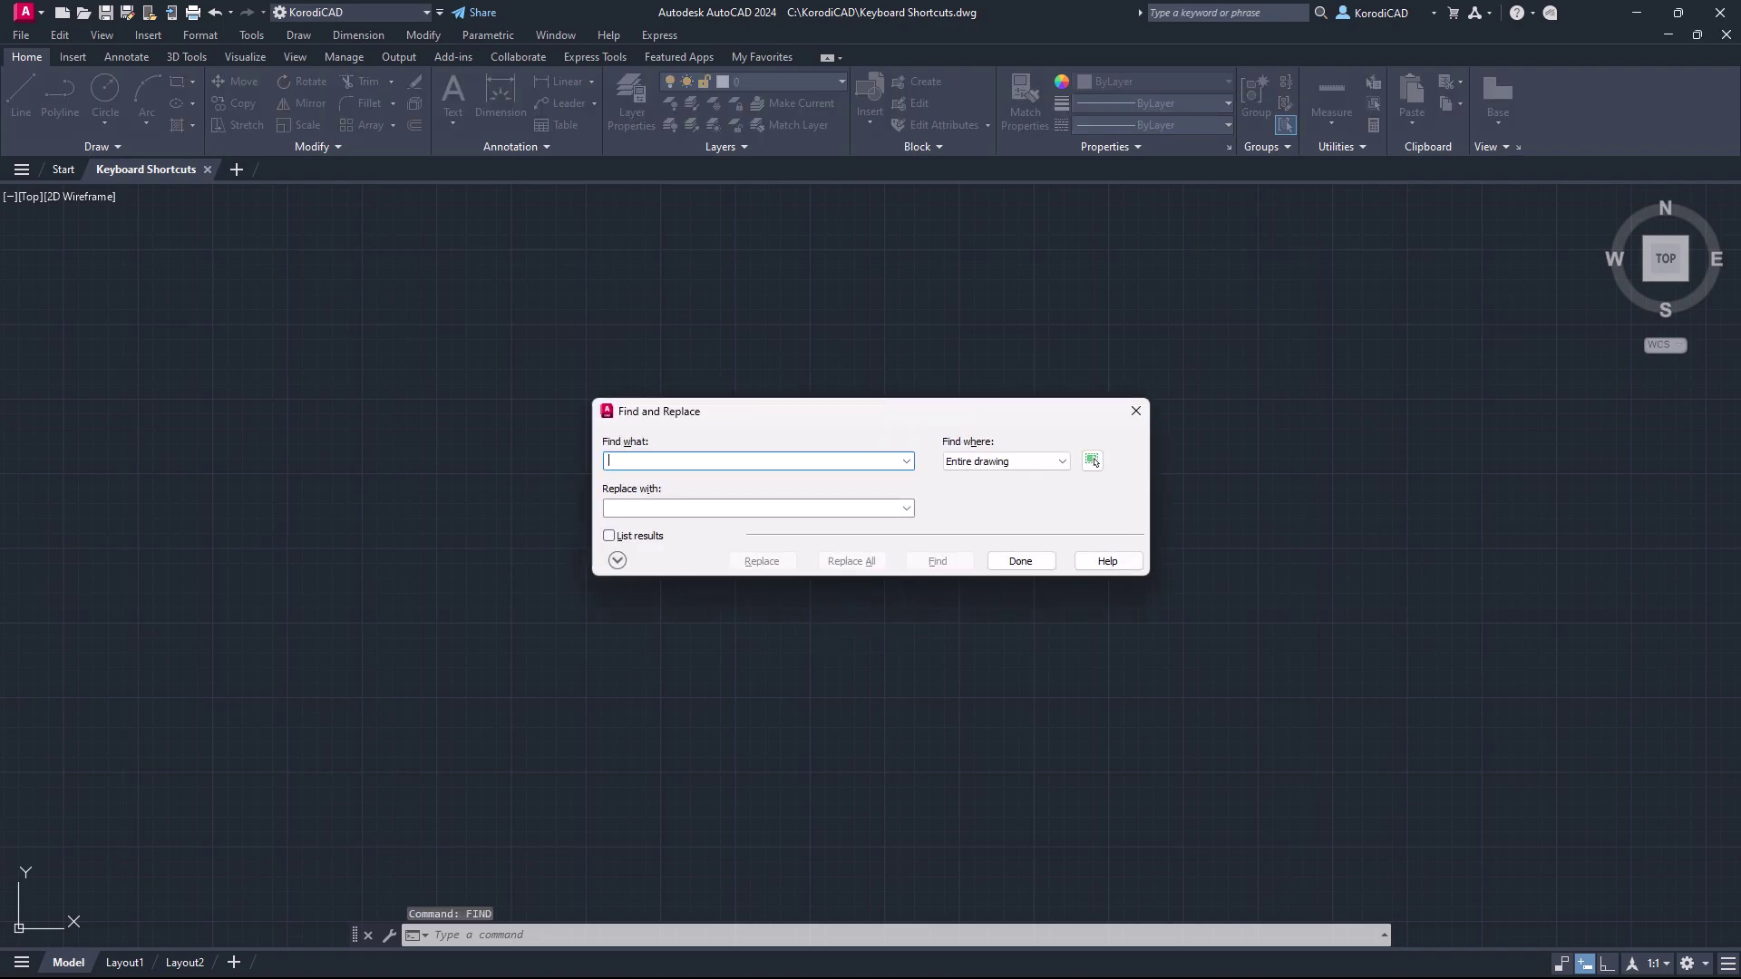
{"action": "left_click", "coordinate": [1092, 461]}
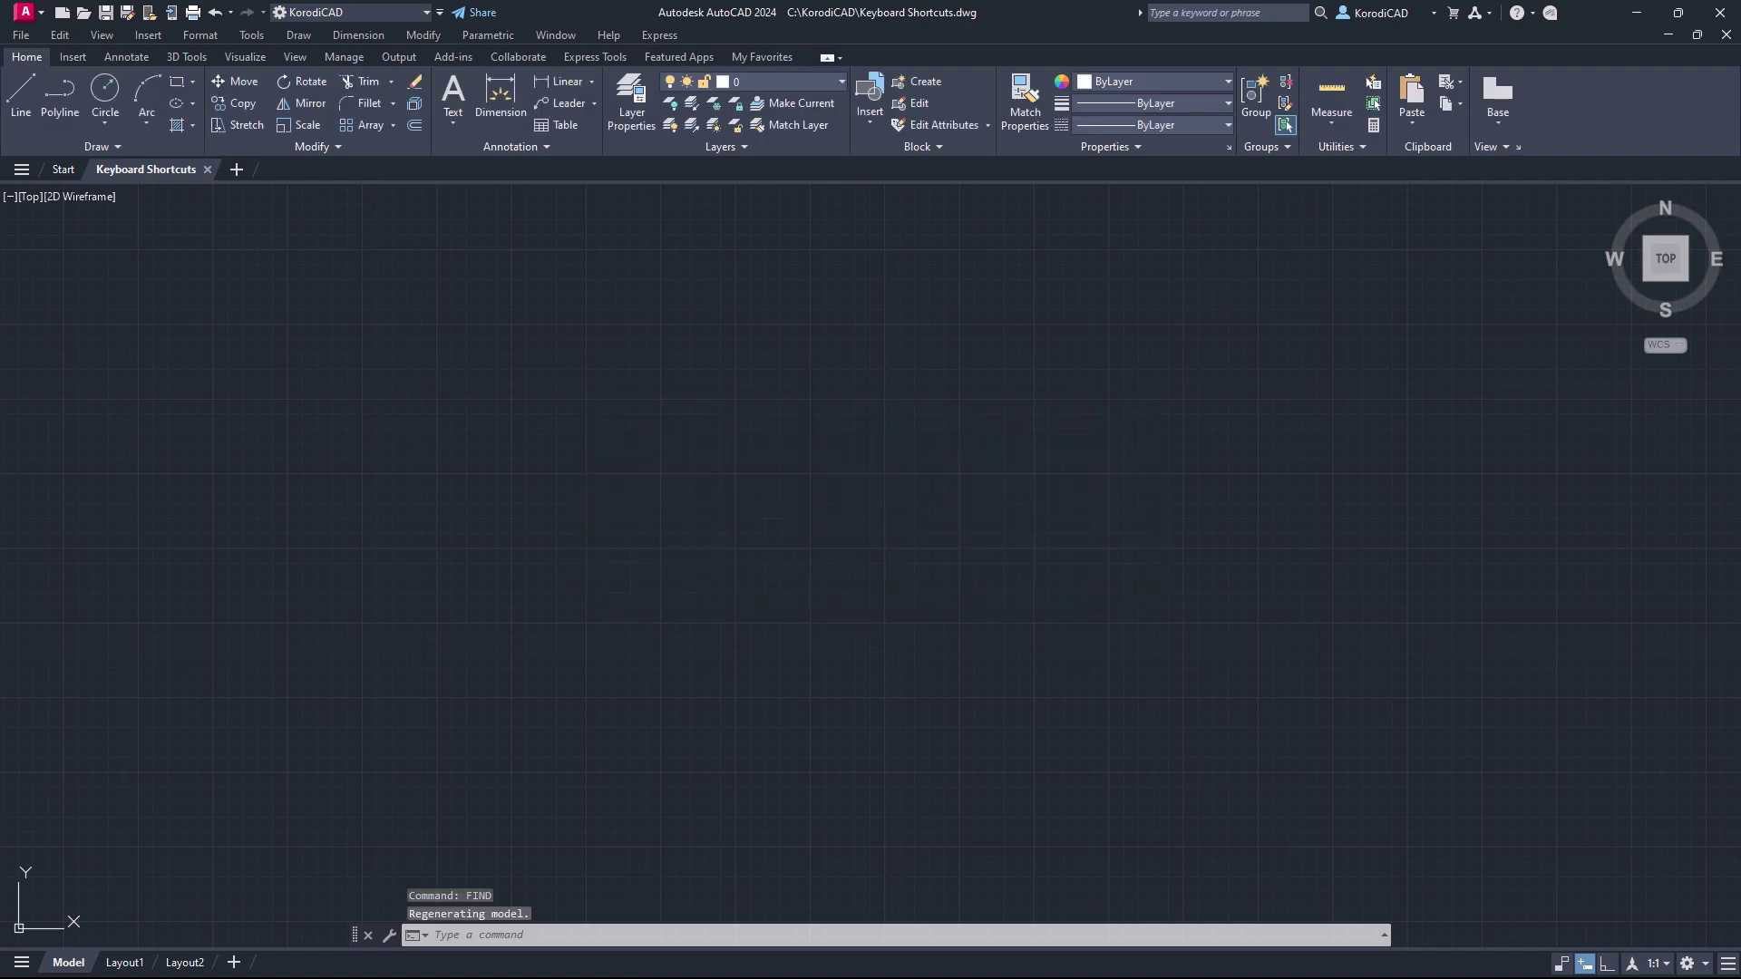
{"action": "right_click", "coordinate": [846, 531]}
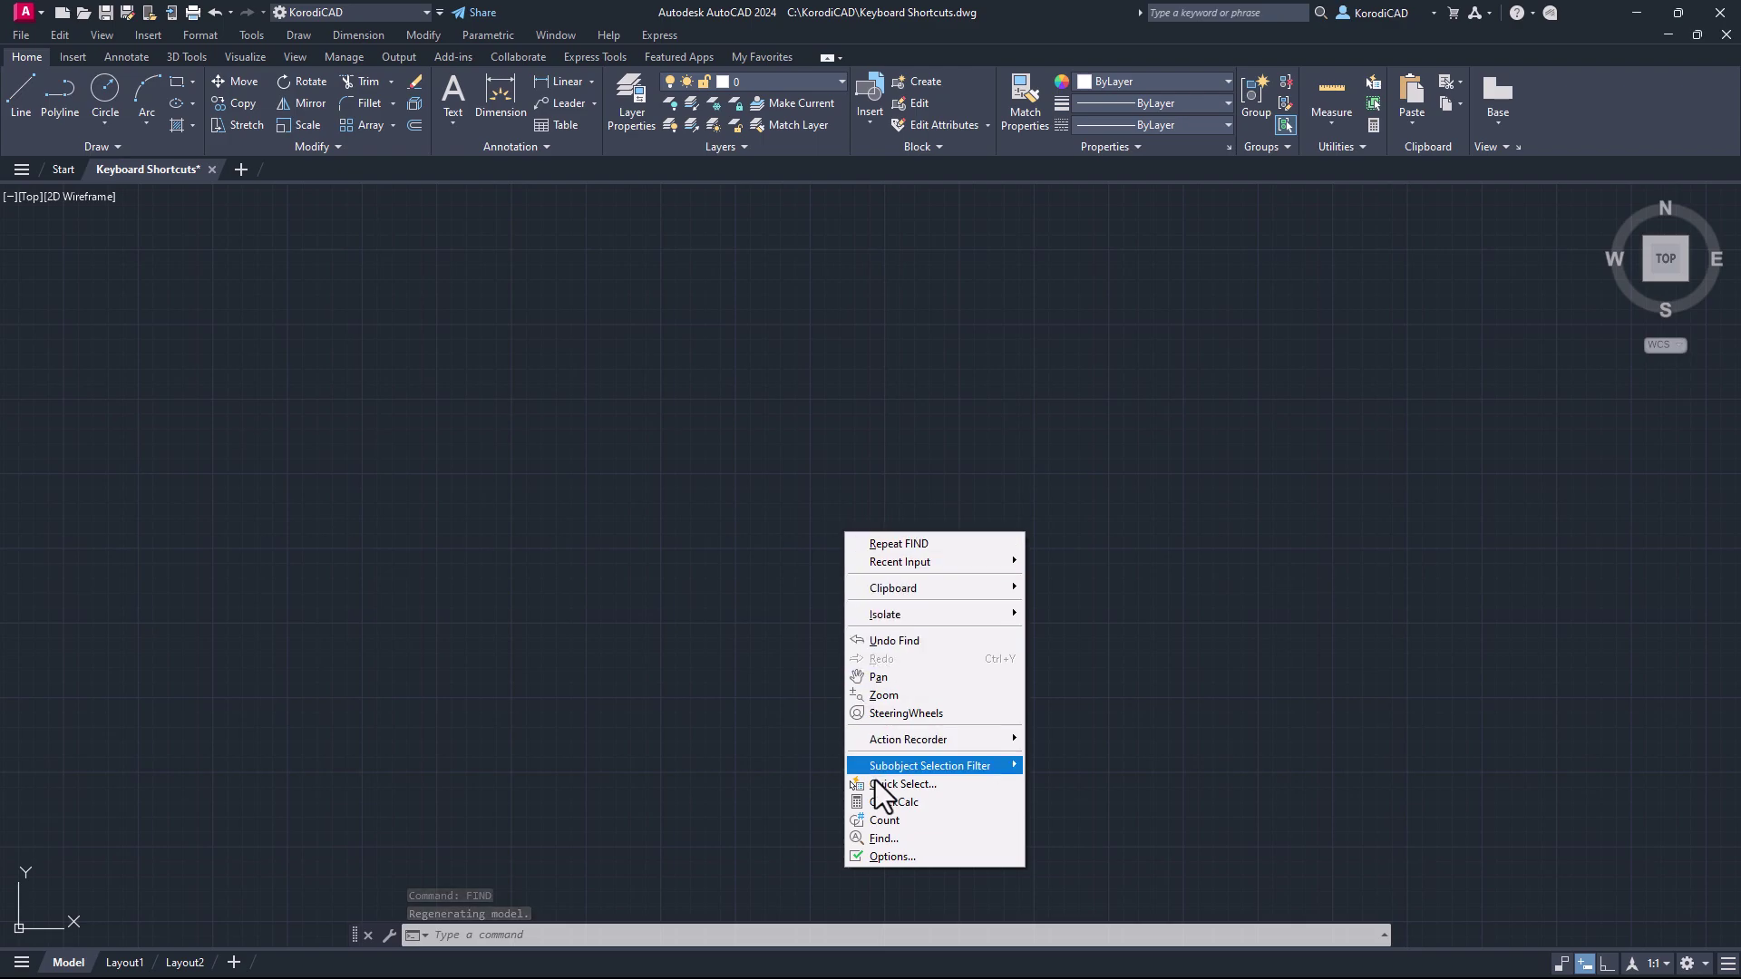
{"action": "left_click", "coordinate": [871, 839]}
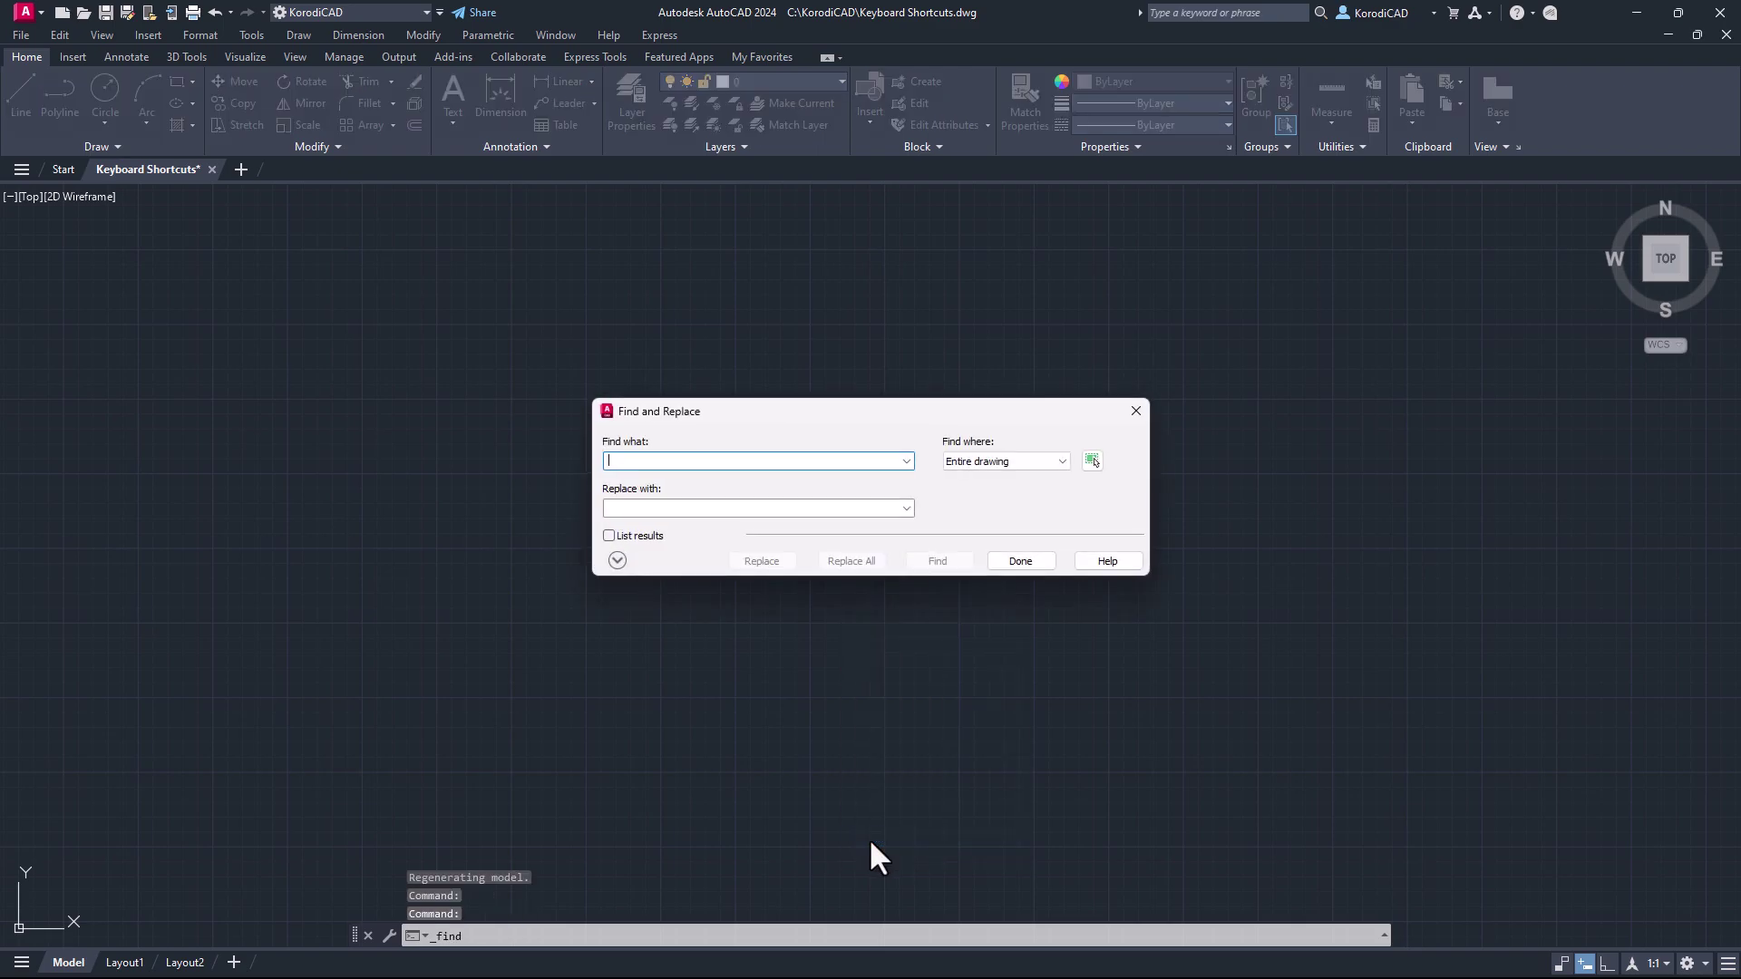
{"action": "key", "text": "Escape"}
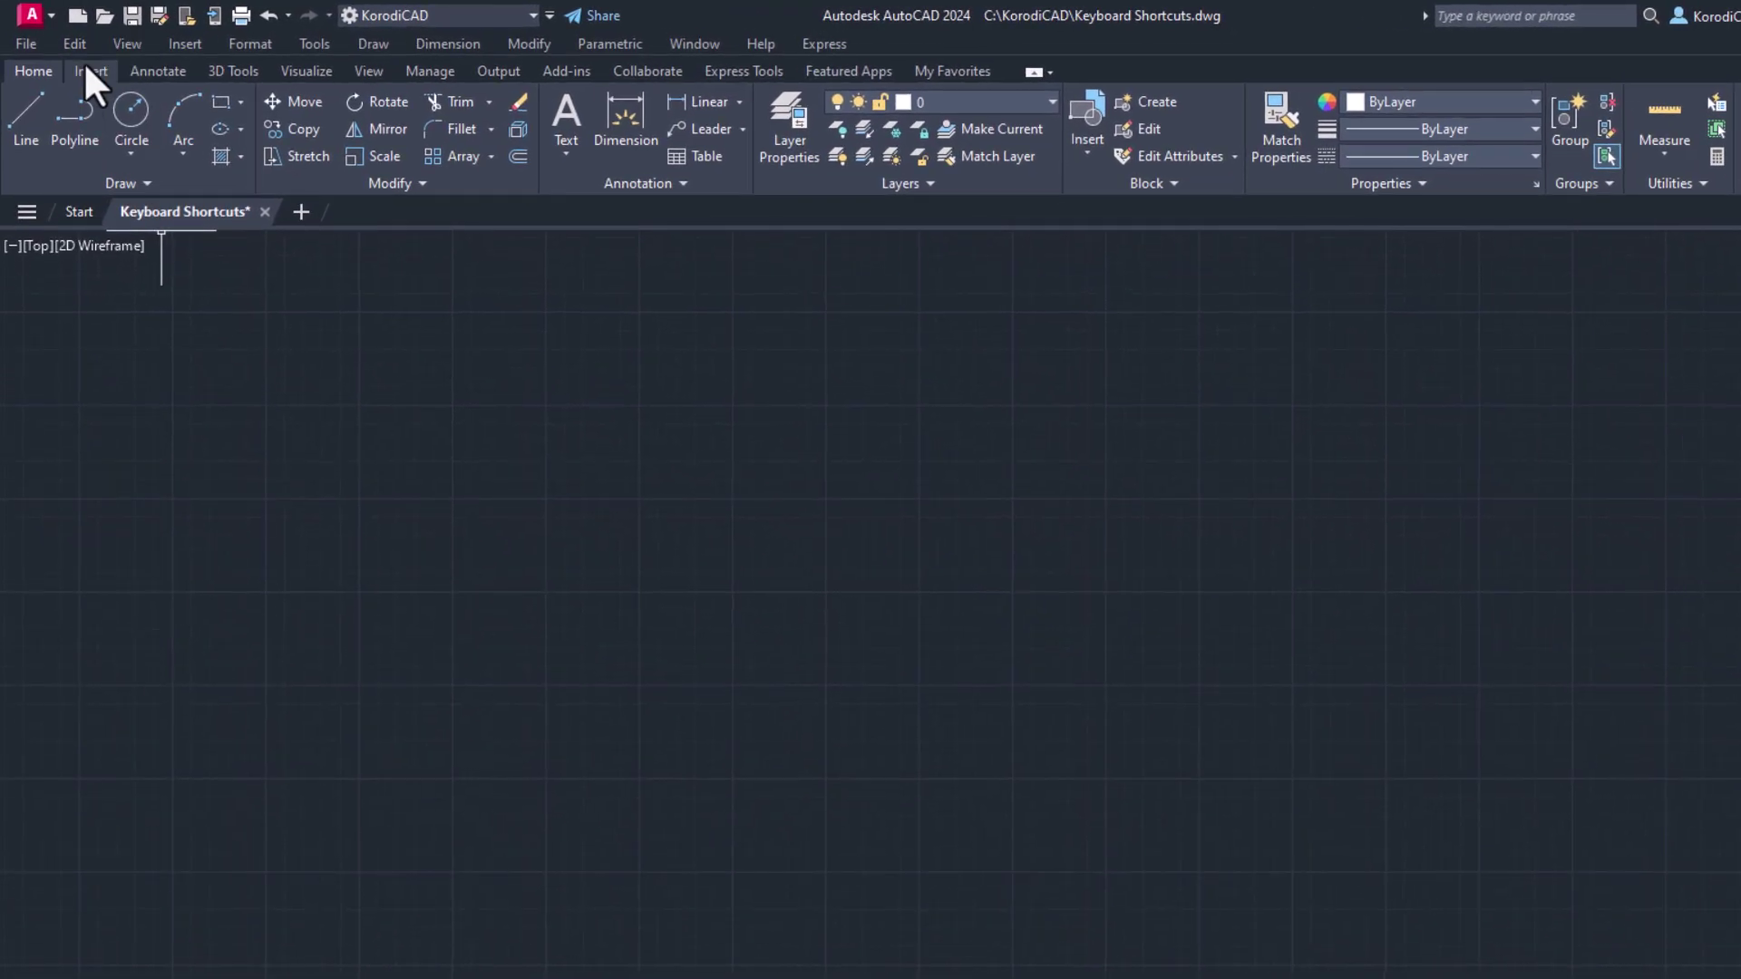
Step: Browse the Insert and Annotate ribbon tabs and the File and Edit menus, then cancel
{"action": "left_click", "coordinate": [87, 69]}
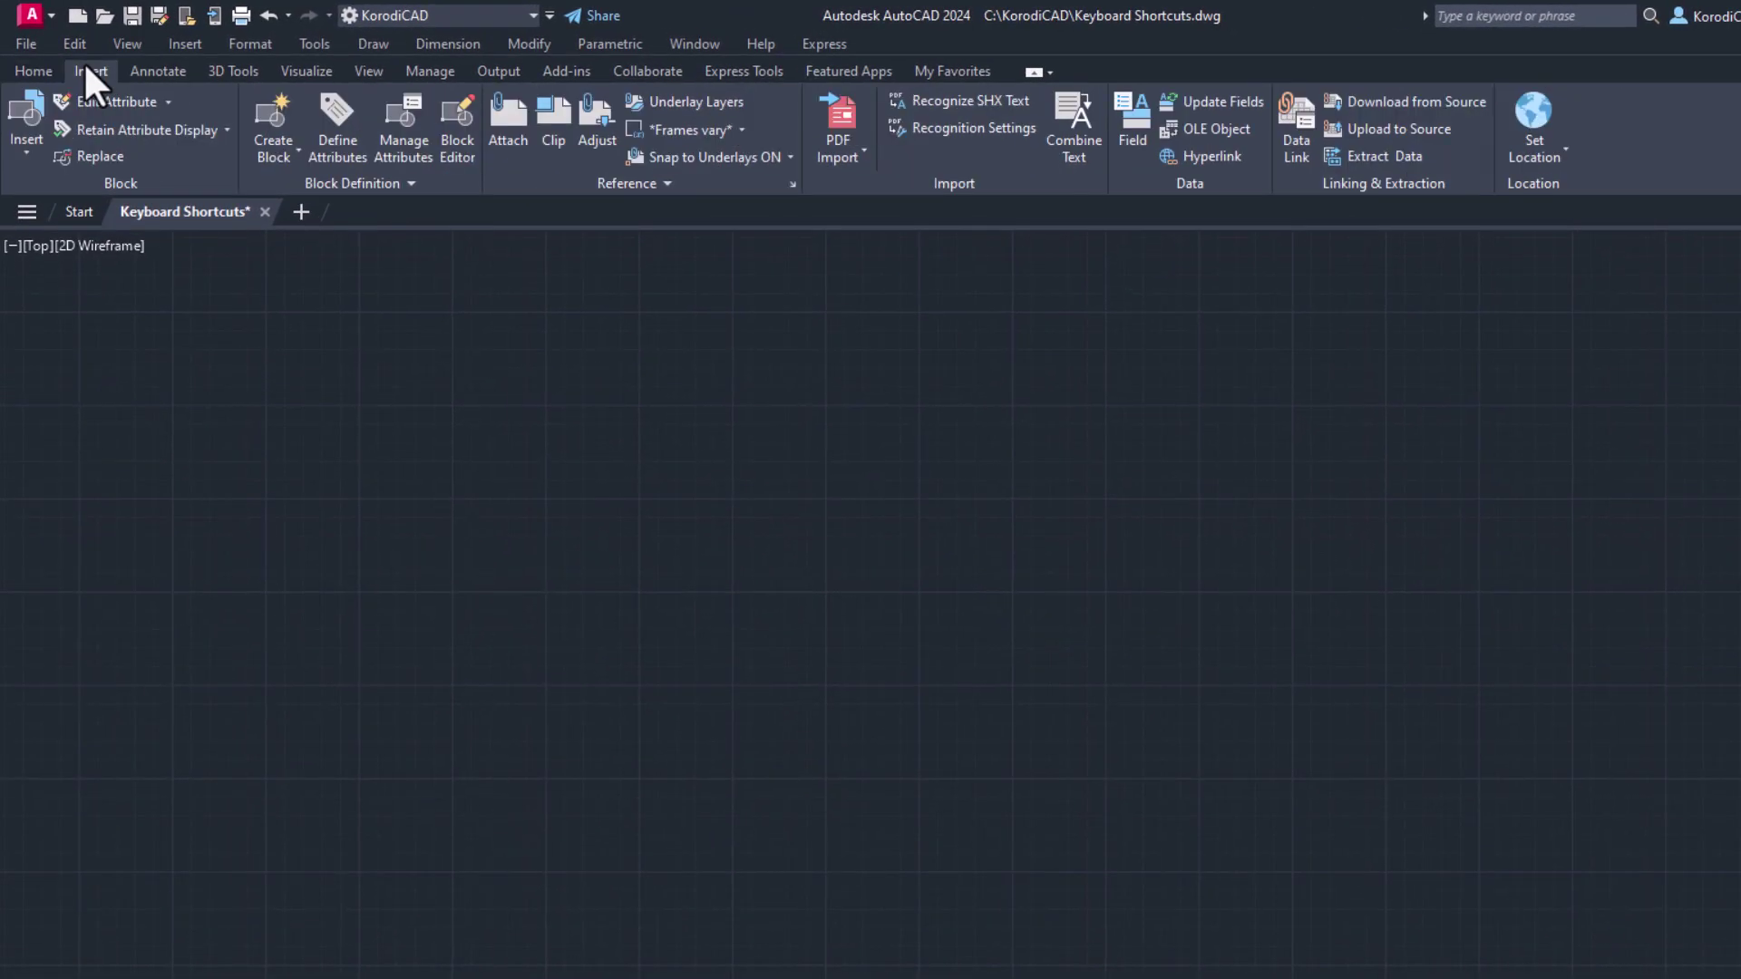
{"action": "left_click", "coordinate": [162, 72]}
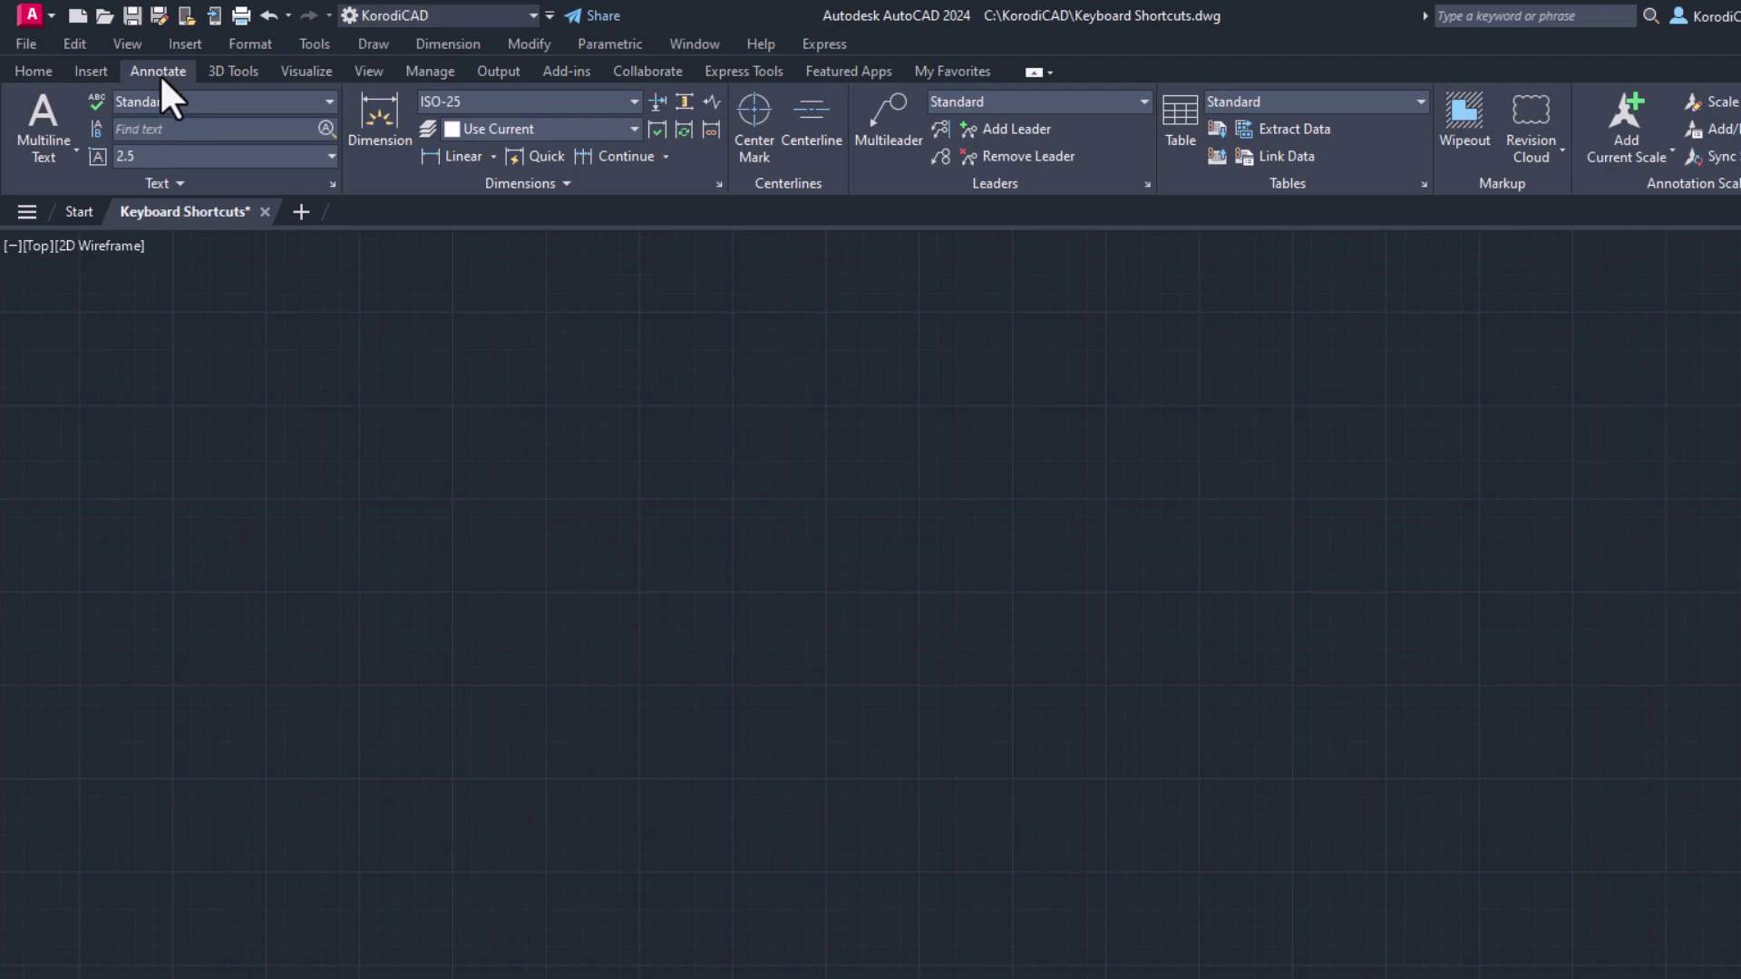
{"action": "left_click", "coordinate": [33, 43]}
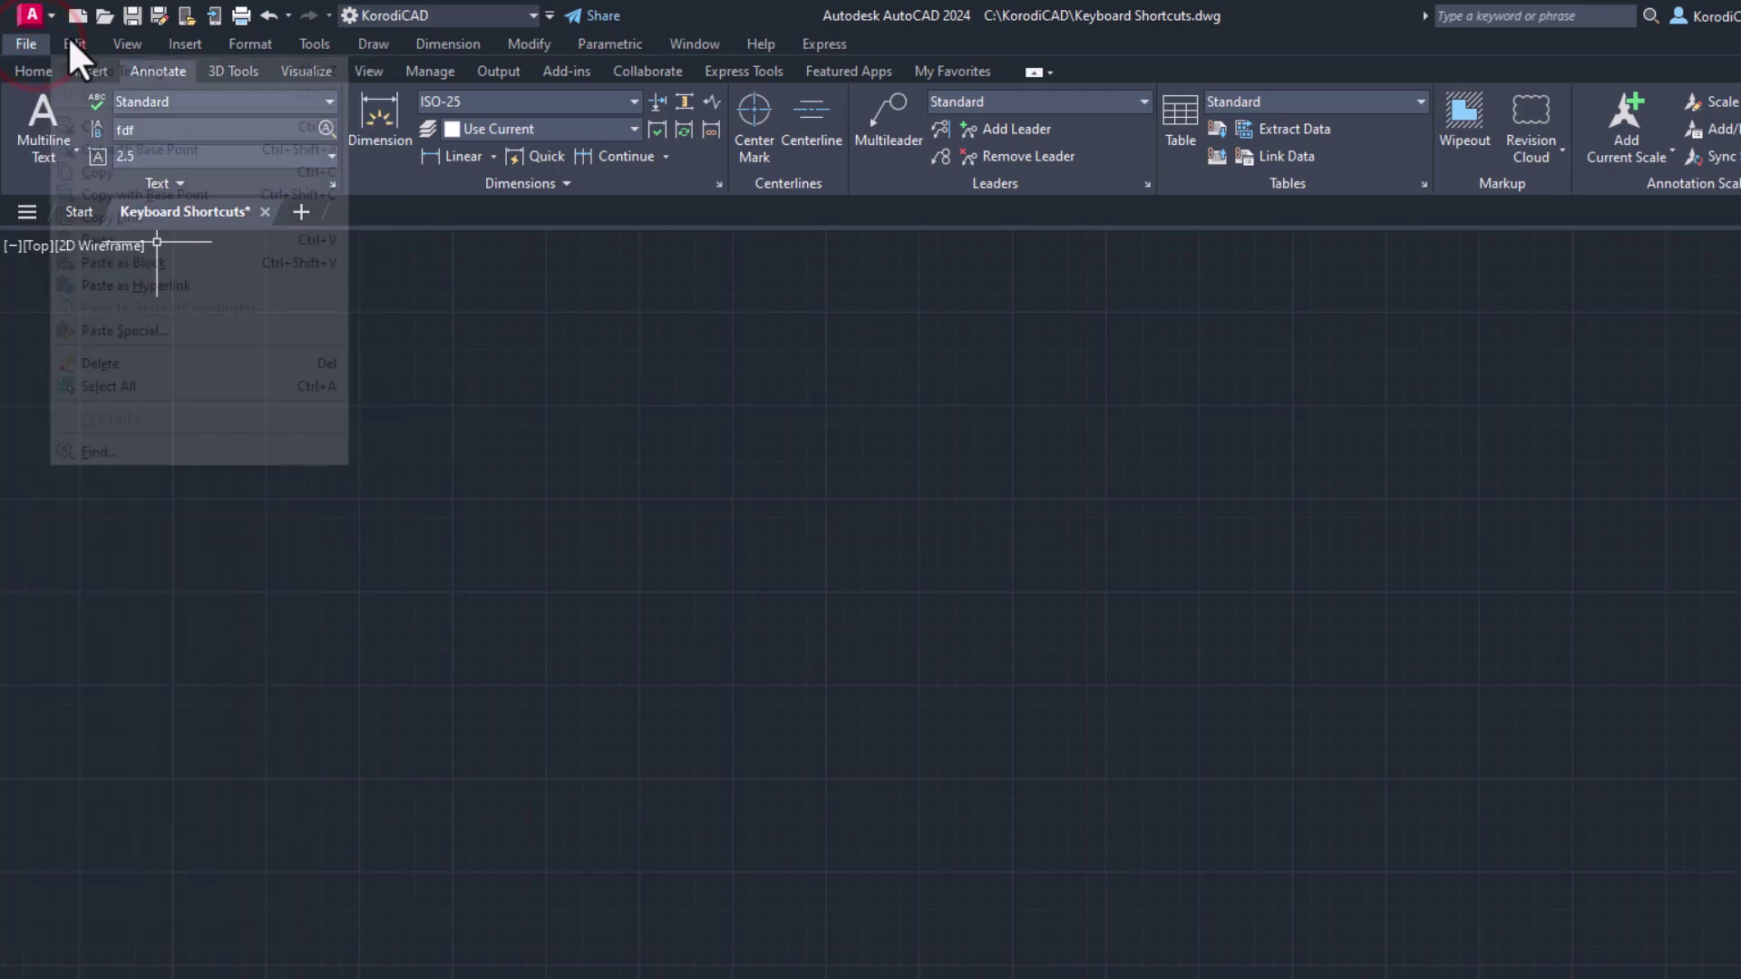
{"action": "mouse_move", "coordinate": [73, 41]}
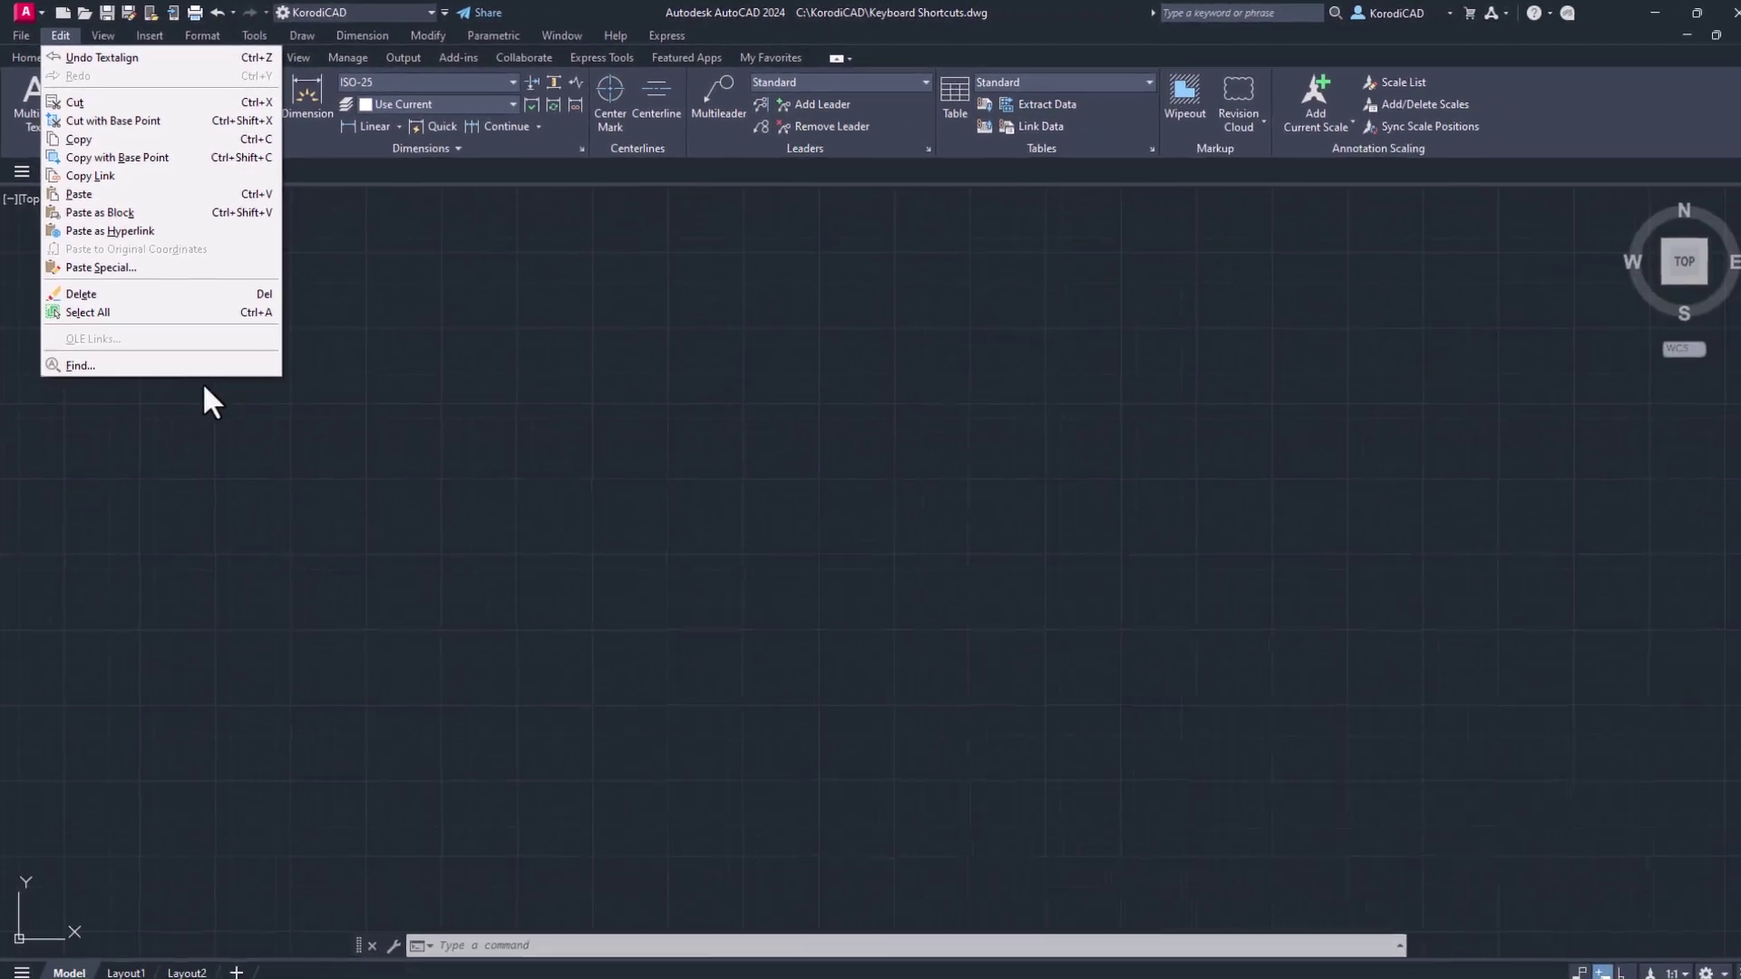
{"action": "key", "text": "Escape"}
Step: Launch CUI and step through the Shortcut Keys entries down to Save (CTRL+S)
{"action": "type", "text": "CUI"}
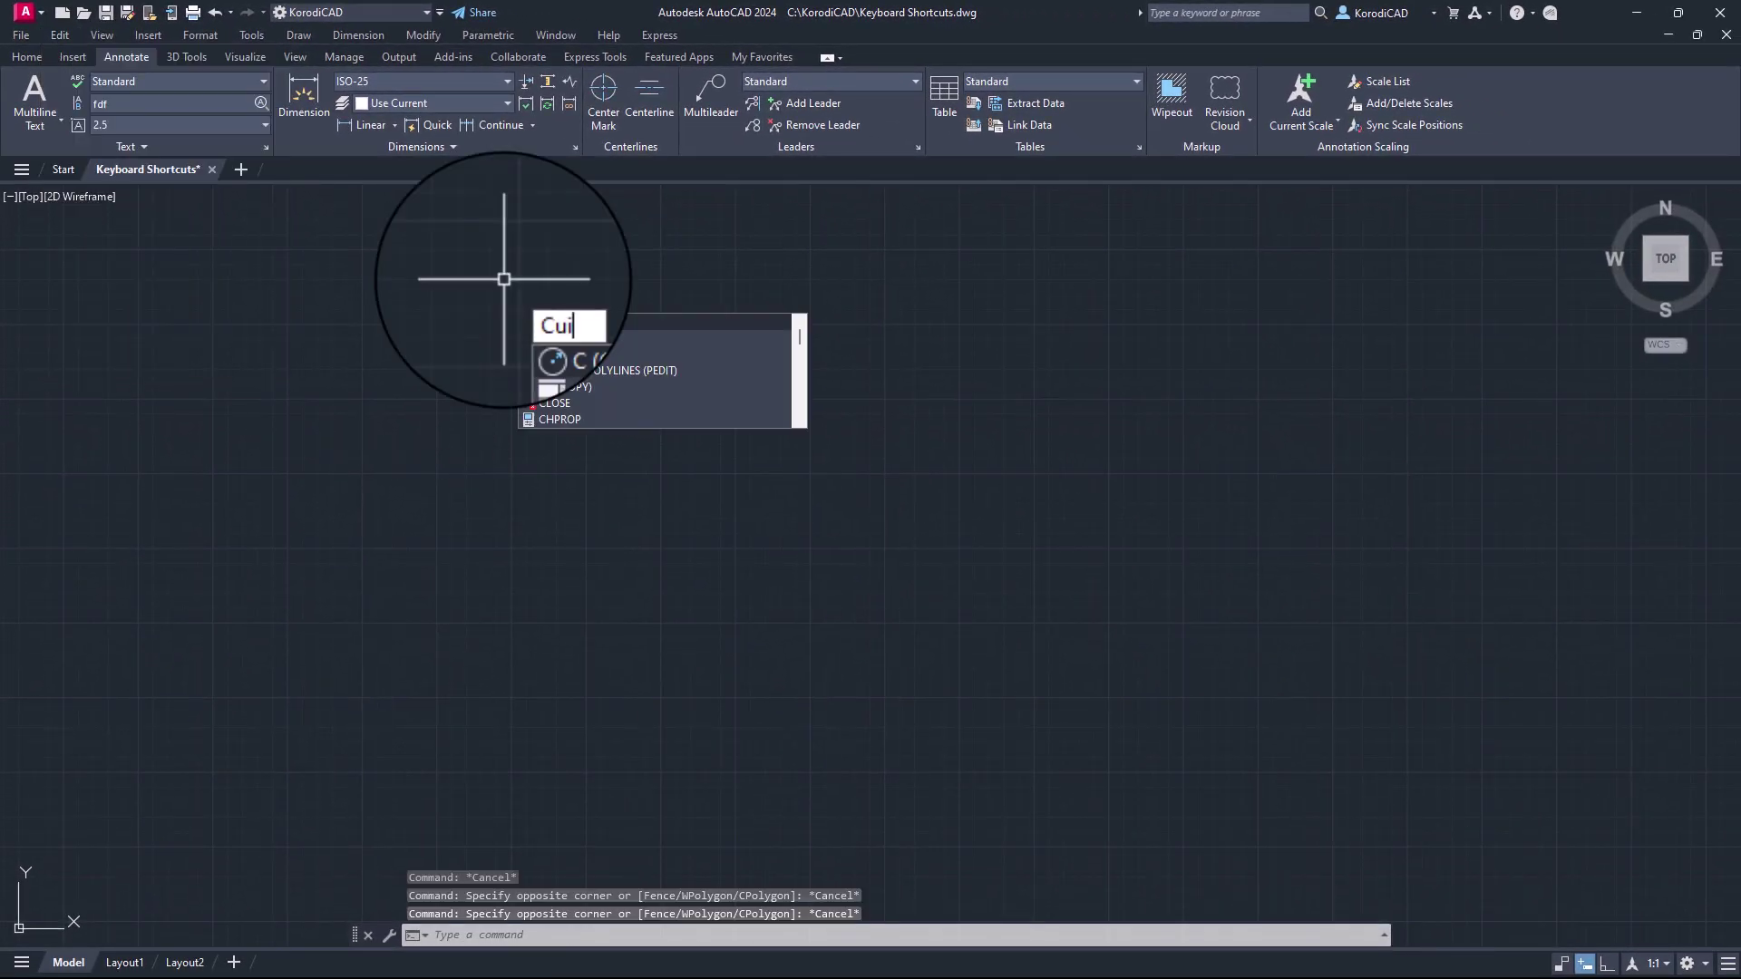
{"action": "key", "text": "Return"}
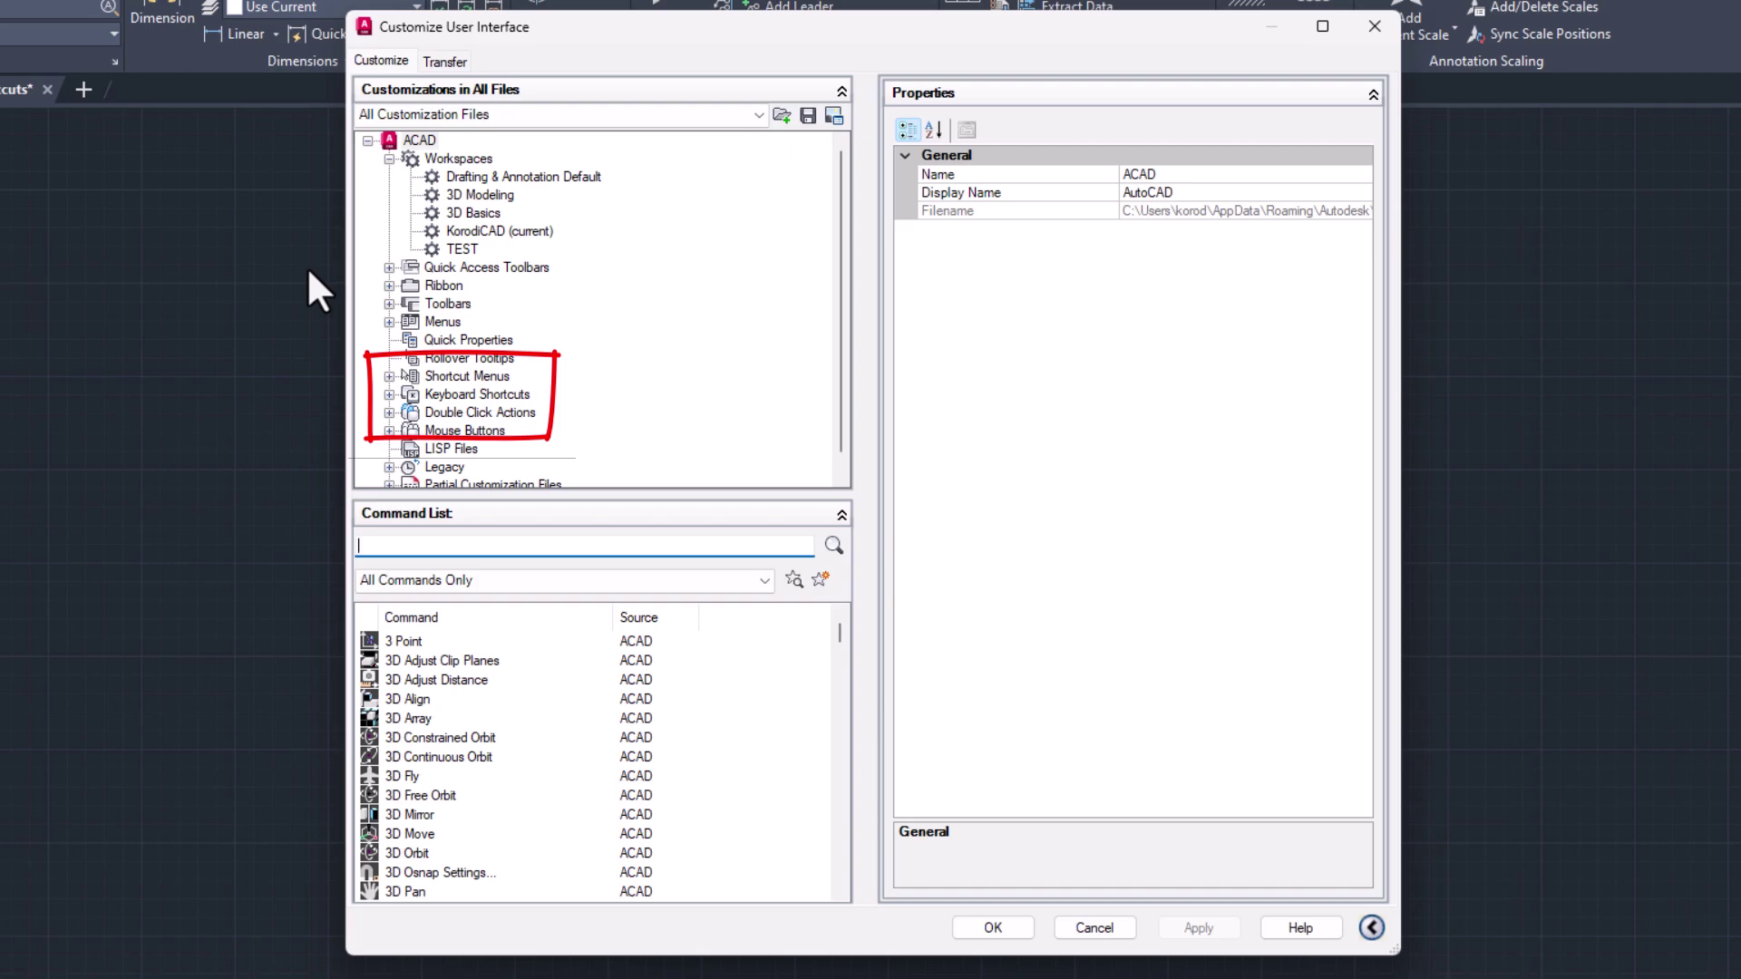
{"action": "left_click", "coordinate": [389, 393]}
{"action": "left_click", "coordinate": [411, 412]}
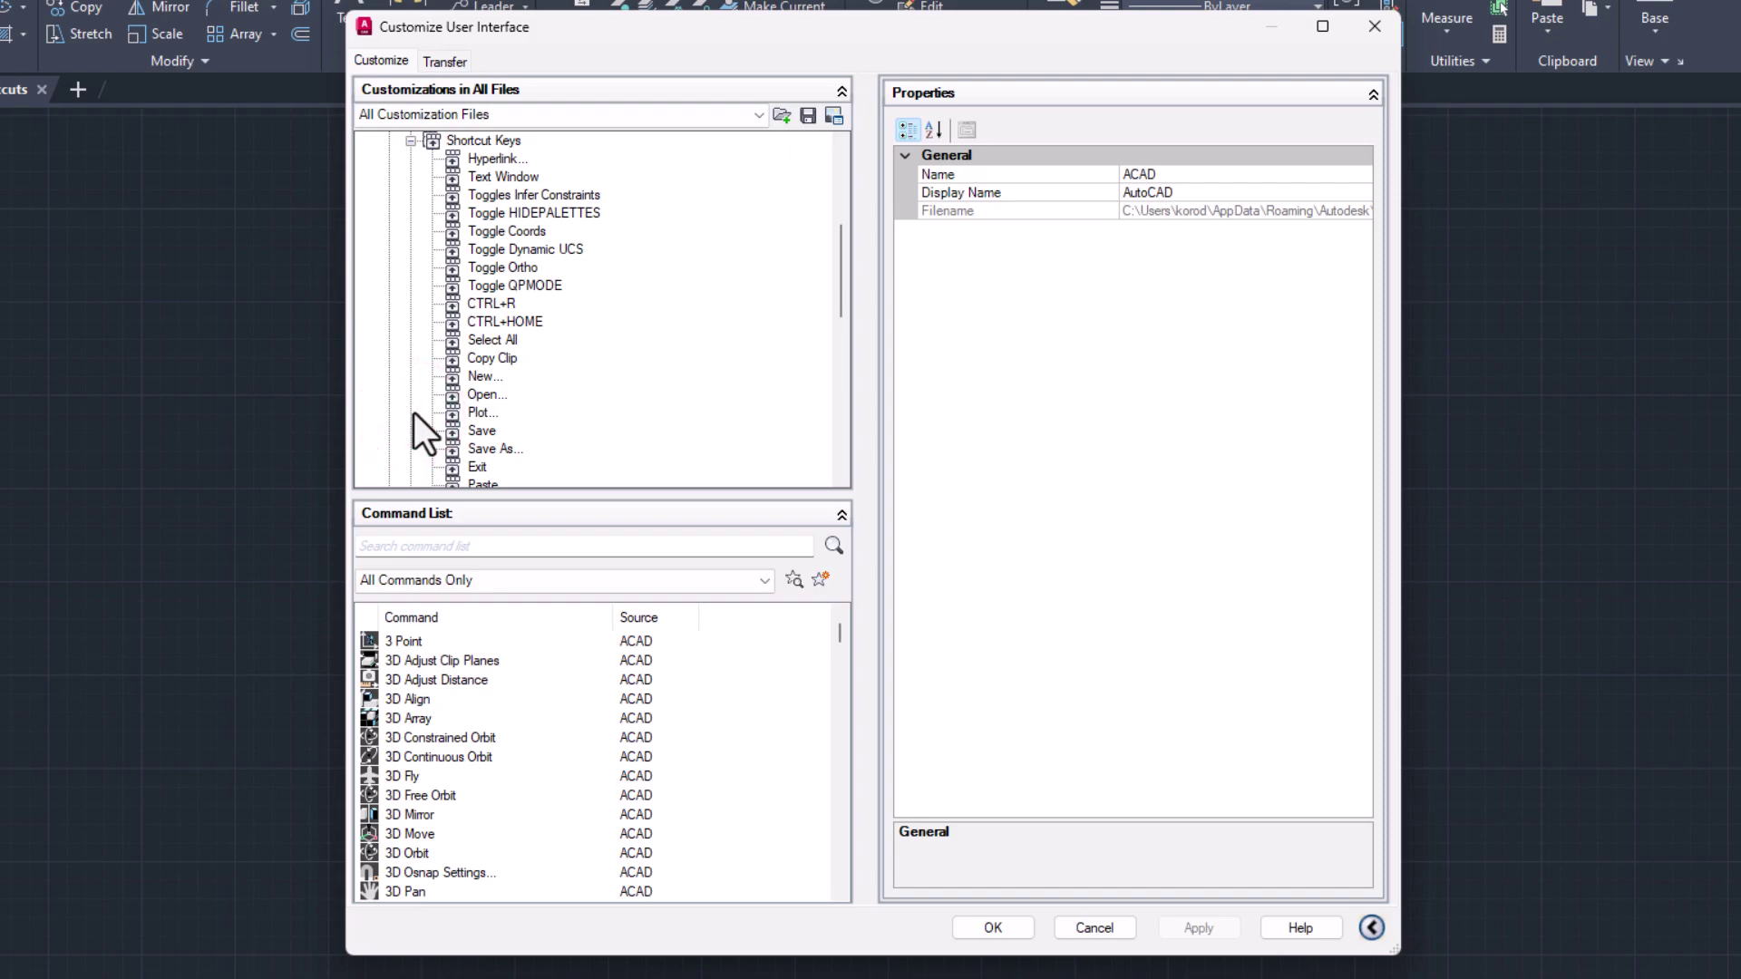
{"action": "left_click", "coordinate": [487, 161]}
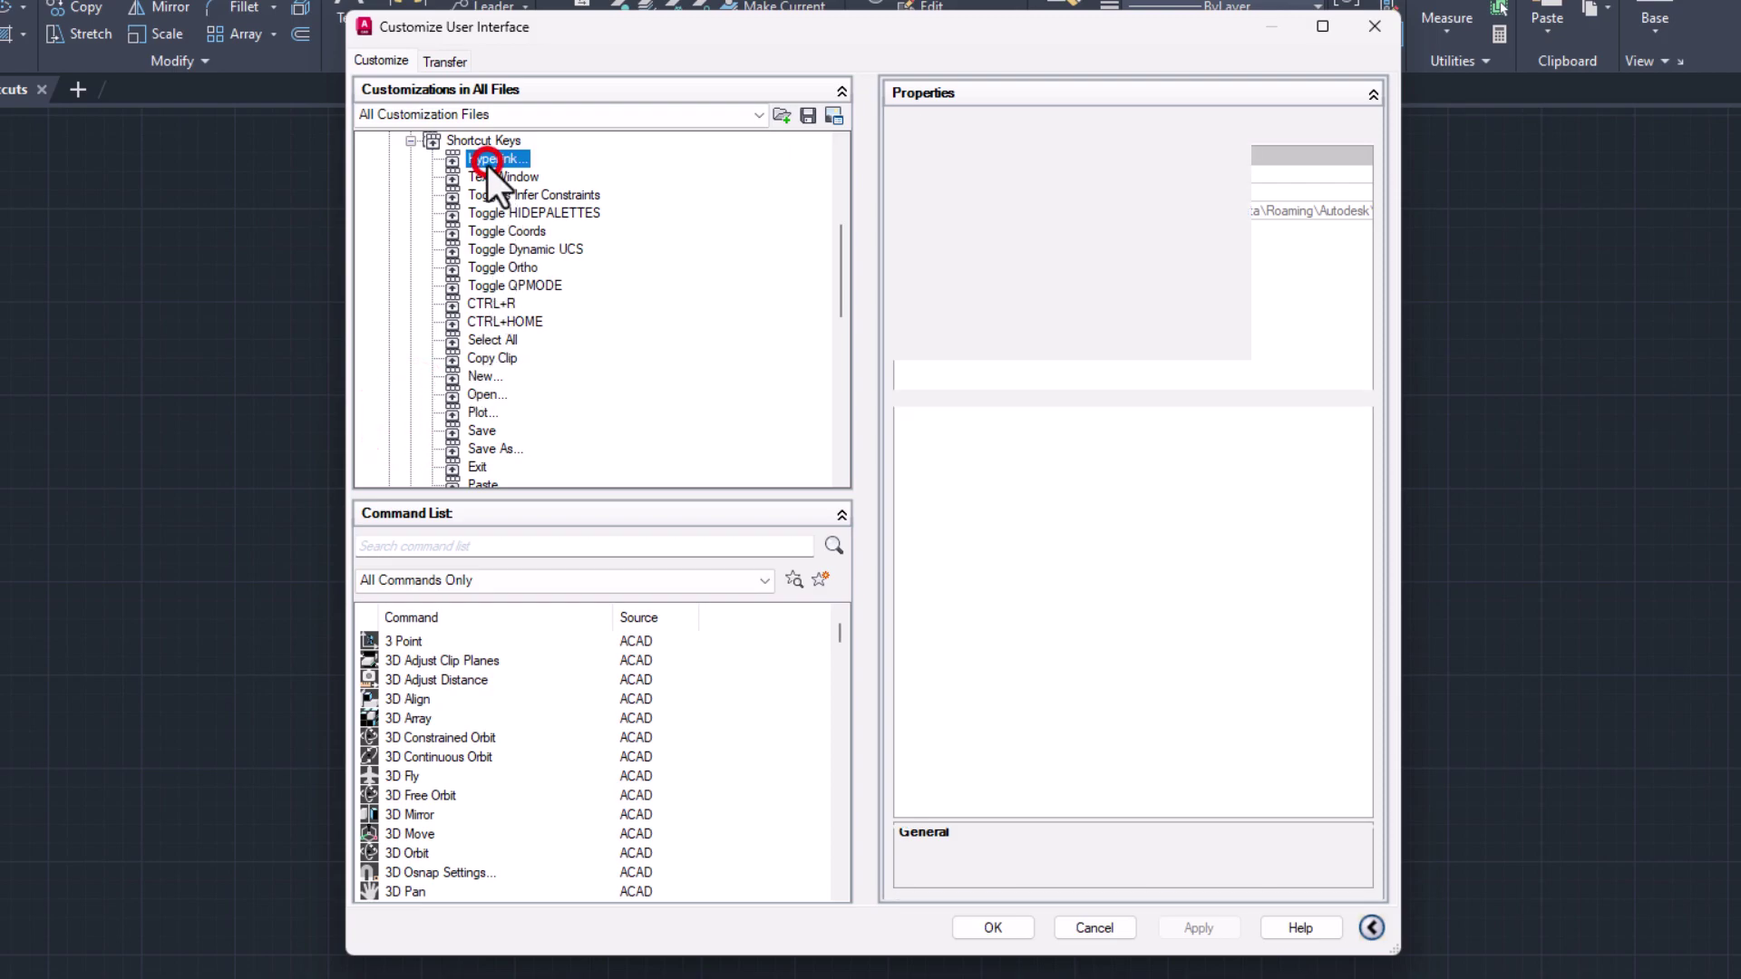
{"action": "left_click", "coordinate": [486, 174]}
{"action": "key", "text": "Down"}
{"action": "key", "text": "Down"}
{"action": "key", "text": "Down"}
{"action": "key", "text": "Down"}
{"action": "key", "text": "Down"}
{"action": "key", "text": "Down"}
{"action": "key", "text": "Down"}
{"action": "key", "text": "Down"}
{"action": "key", "text": "Down"}
{"action": "key", "text": "Down"}
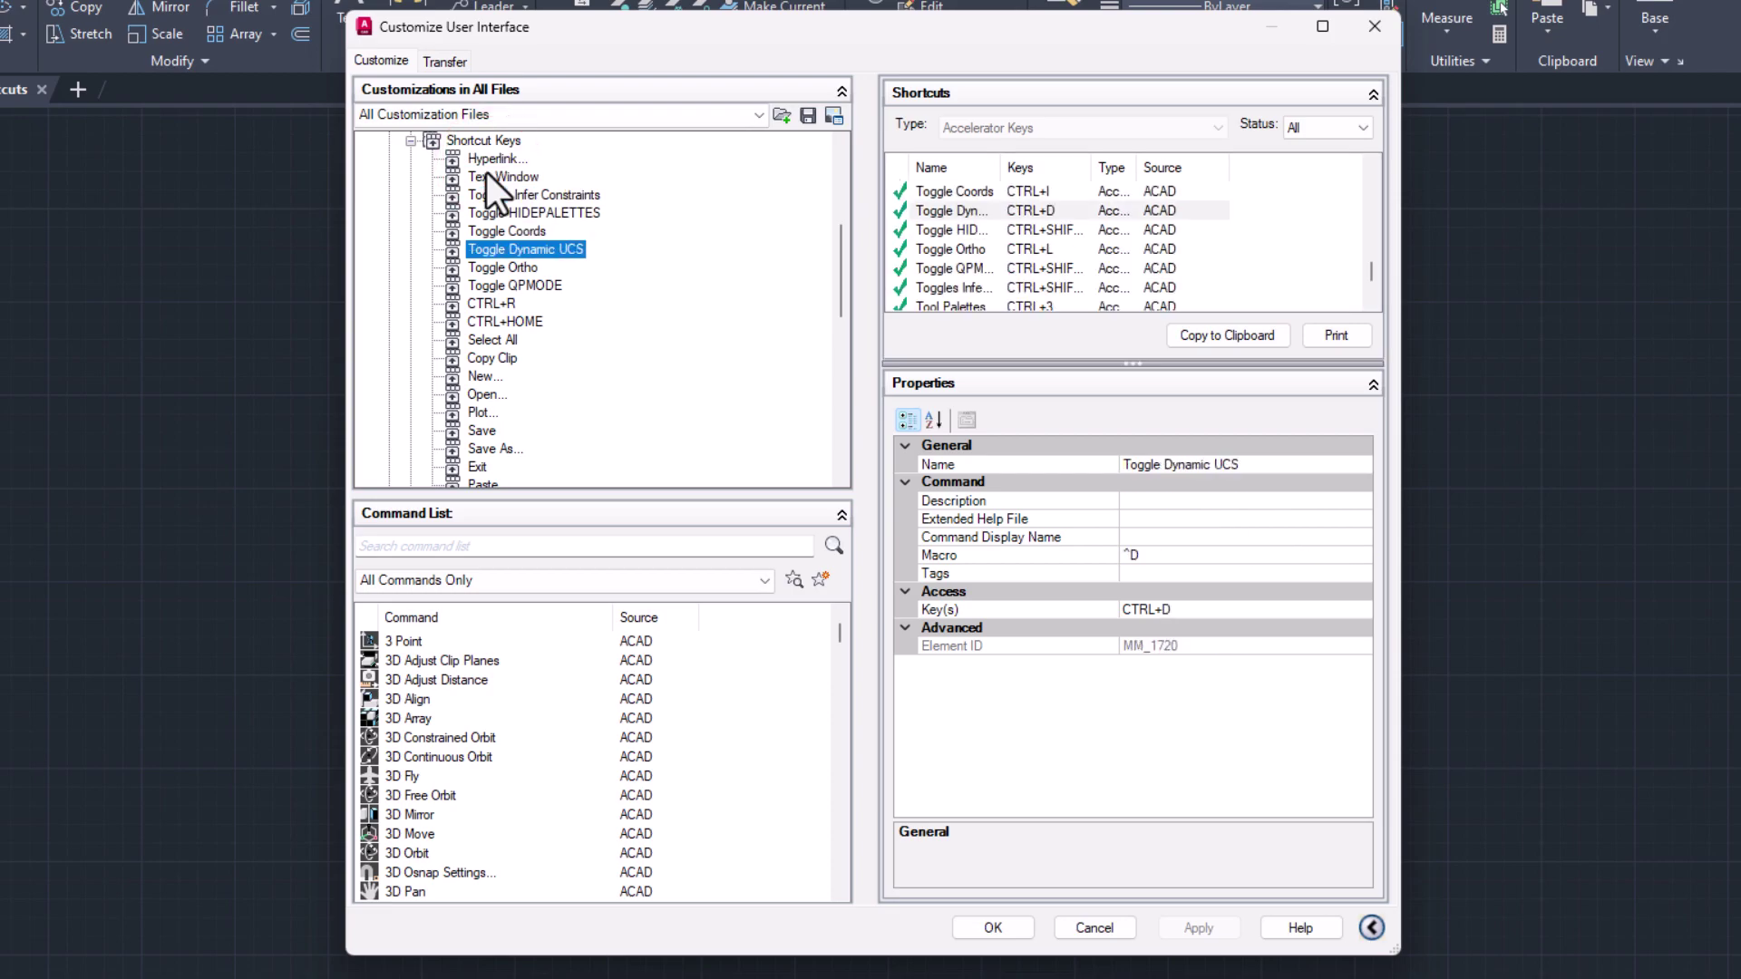
{"action": "key", "text": "Down"}
{"action": "key", "text": "Down"}
{"action": "key", "text": "Down"}
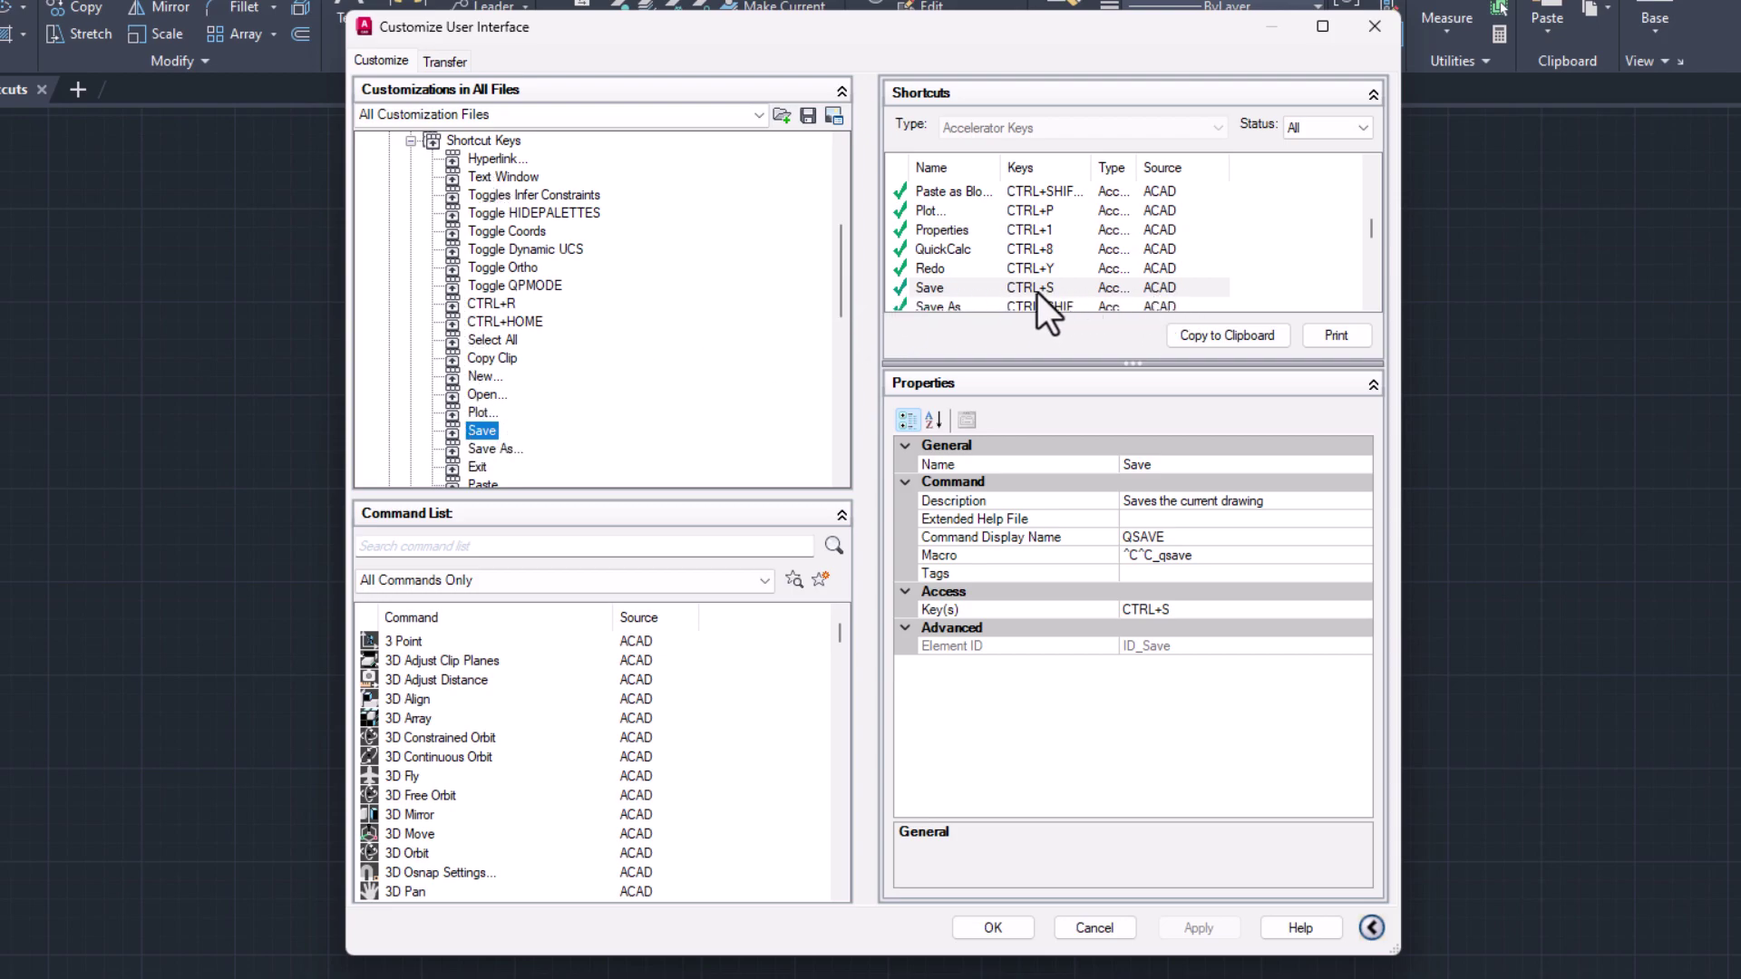
Step: Enlarge the Shortcuts pane and open the Command List category filter
{"action": "left_click_drag", "start_coordinate": [1127, 363], "coordinate": [1111, 507]}
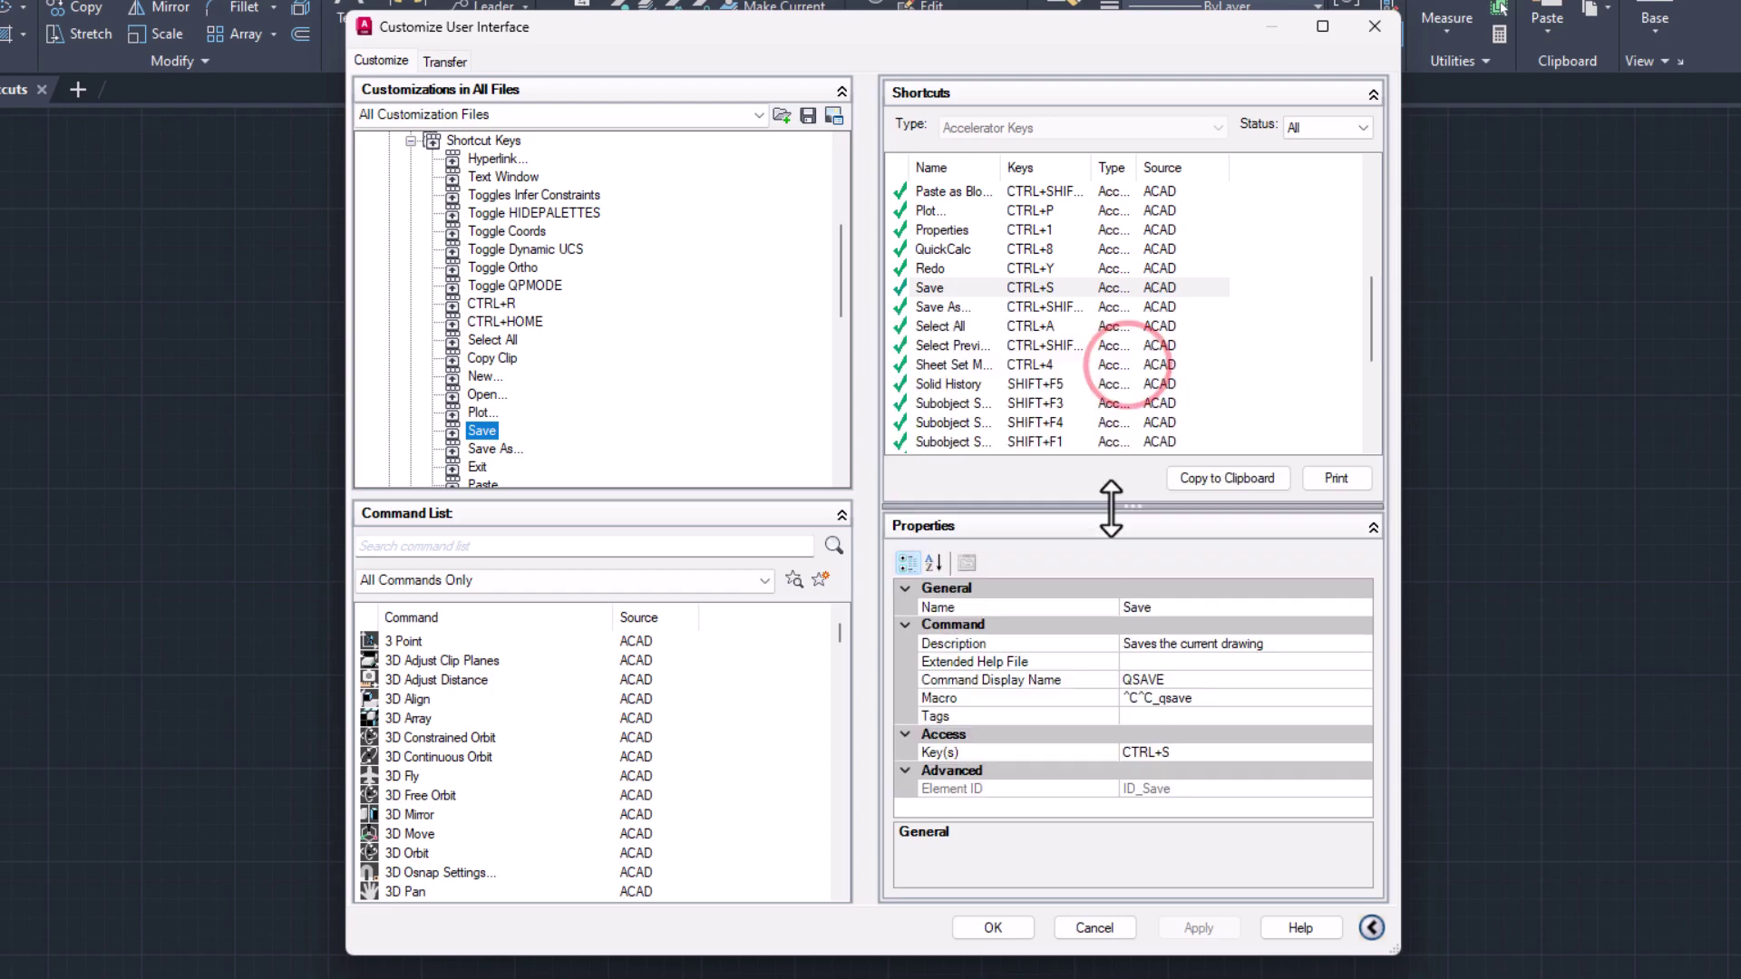
{"action": "scroll", "coordinate": [1103, 326], "scroll_direction": "down", "scroll_amount": 4}
{"action": "scroll", "coordinate": [1102, 326], "scroll_direction": "up", "scroll_amount": 8}
{"action": "scroll", "coordinate": [1103, 326], "scroll_direction": "down", "scroll_amount": 8}
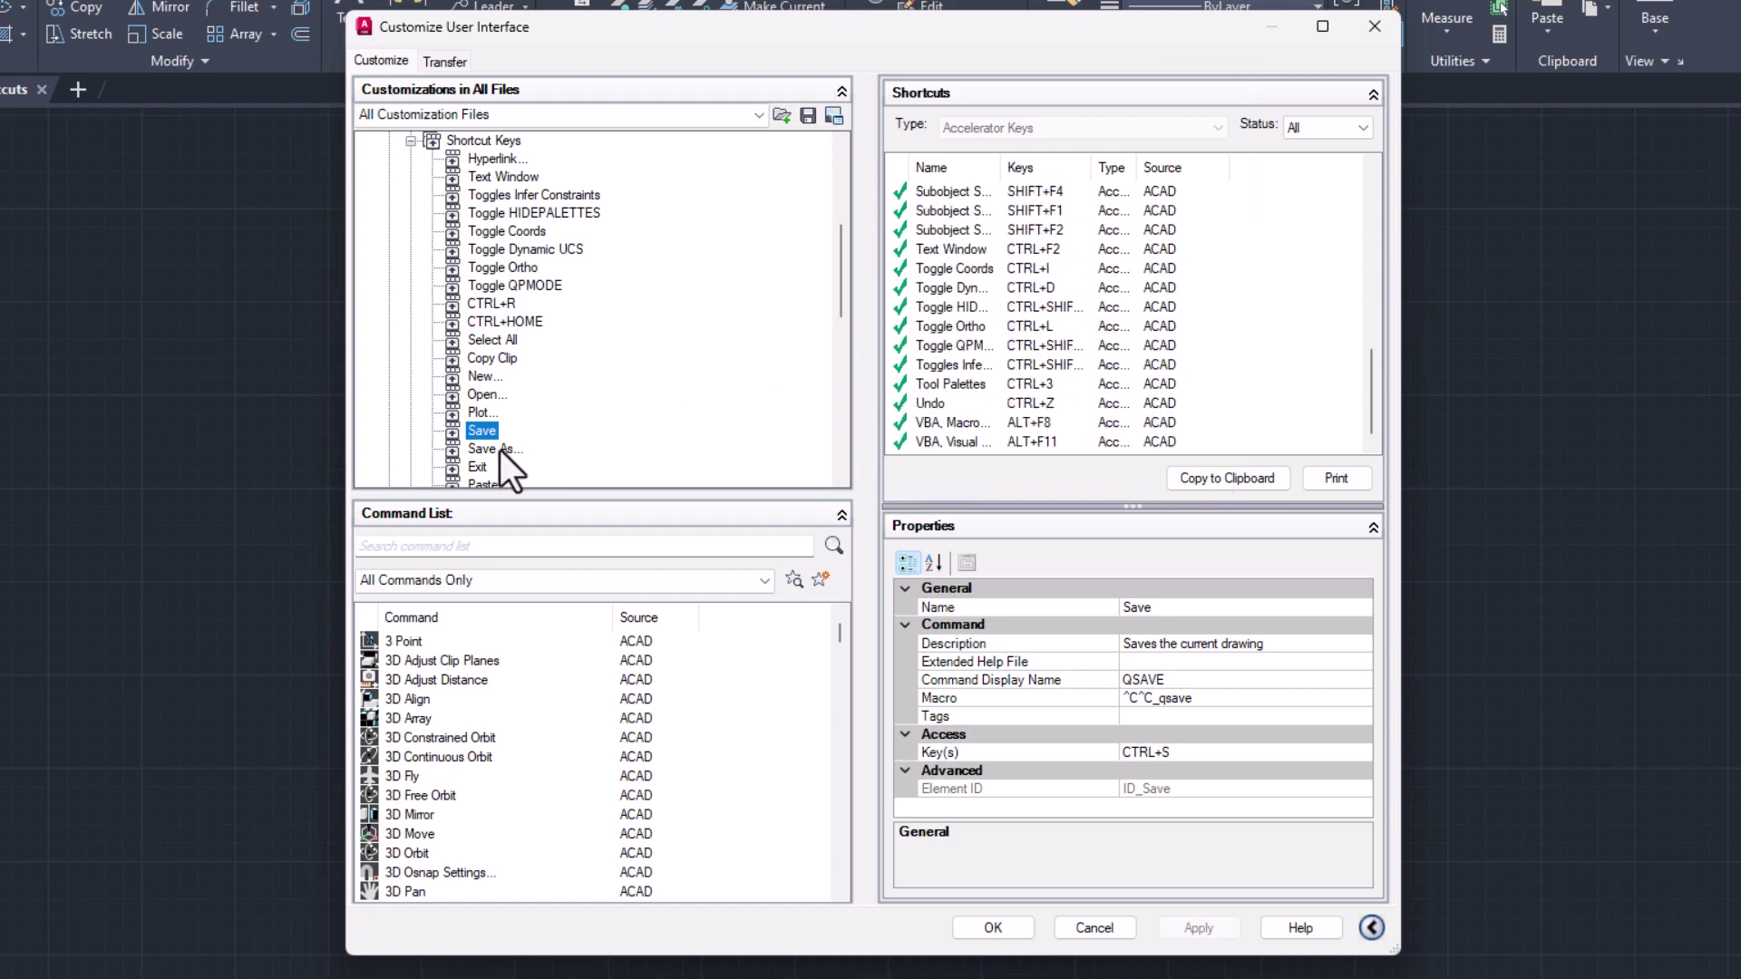
{"action": "left_click", "coordinate": [487, 582]}
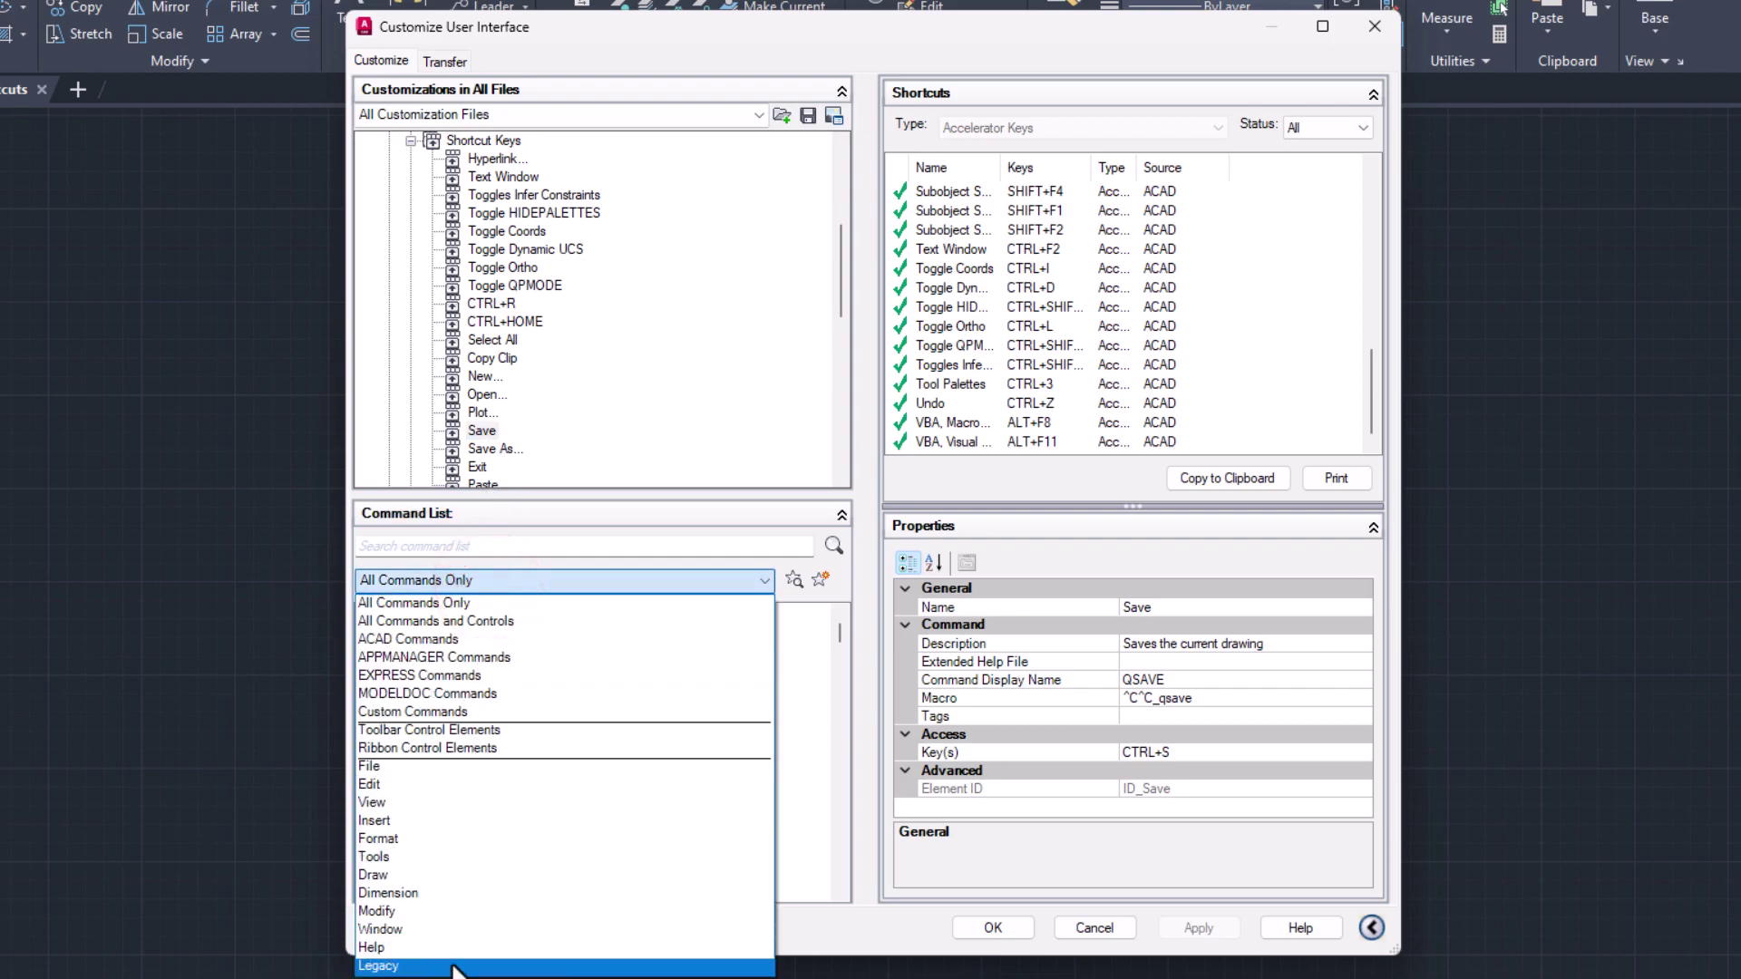
Step: List all commands, filter the Command List for 'find', and copy the Find... command
{"action": "left_click", "coordinate": [458, 604]}
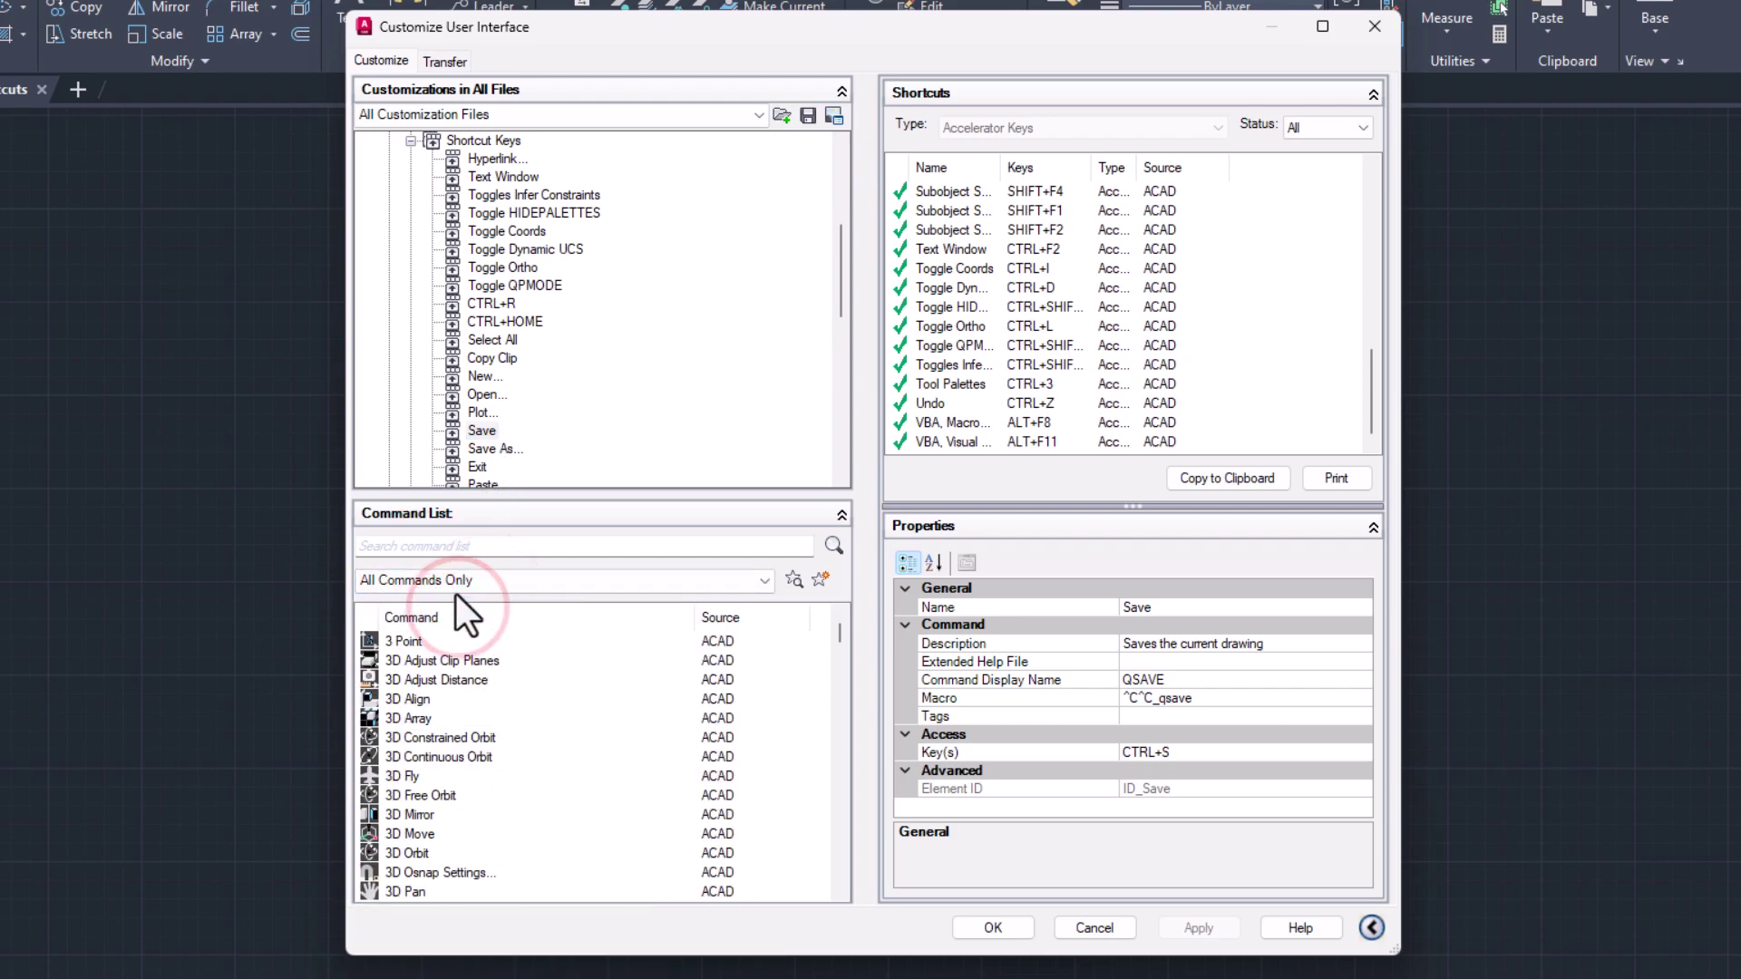
{"action": "left_click", "coordinate": [464, 547]}
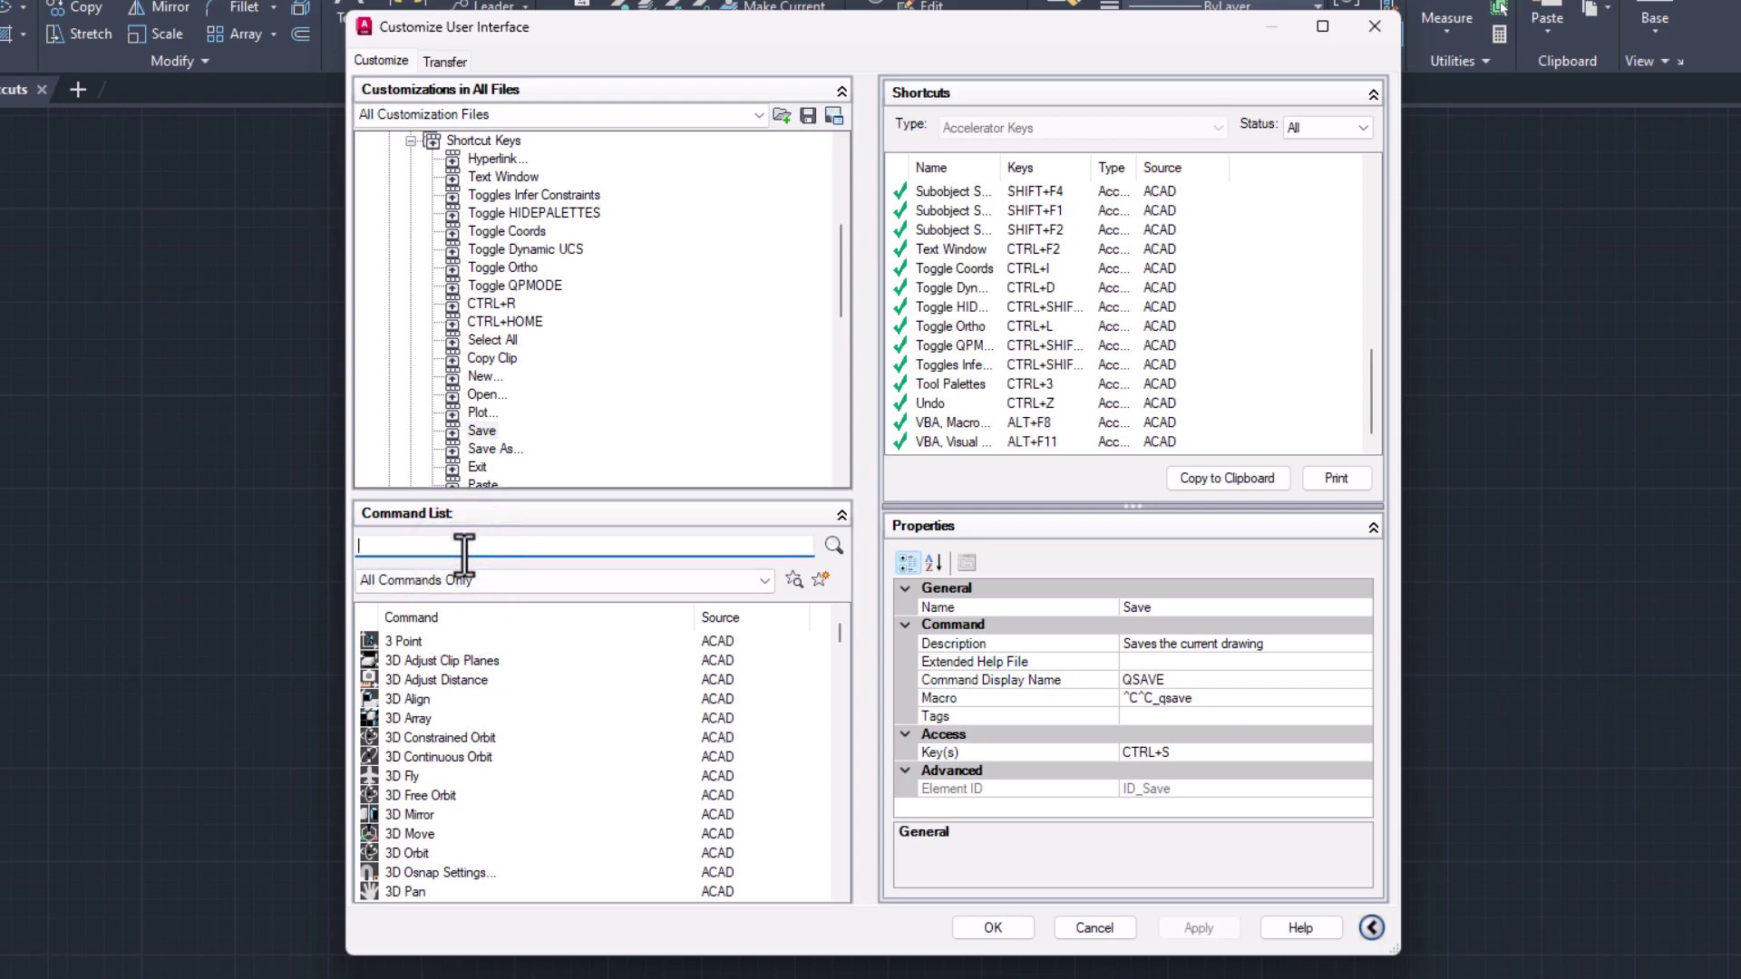
{"action": "type", "text": "find"}
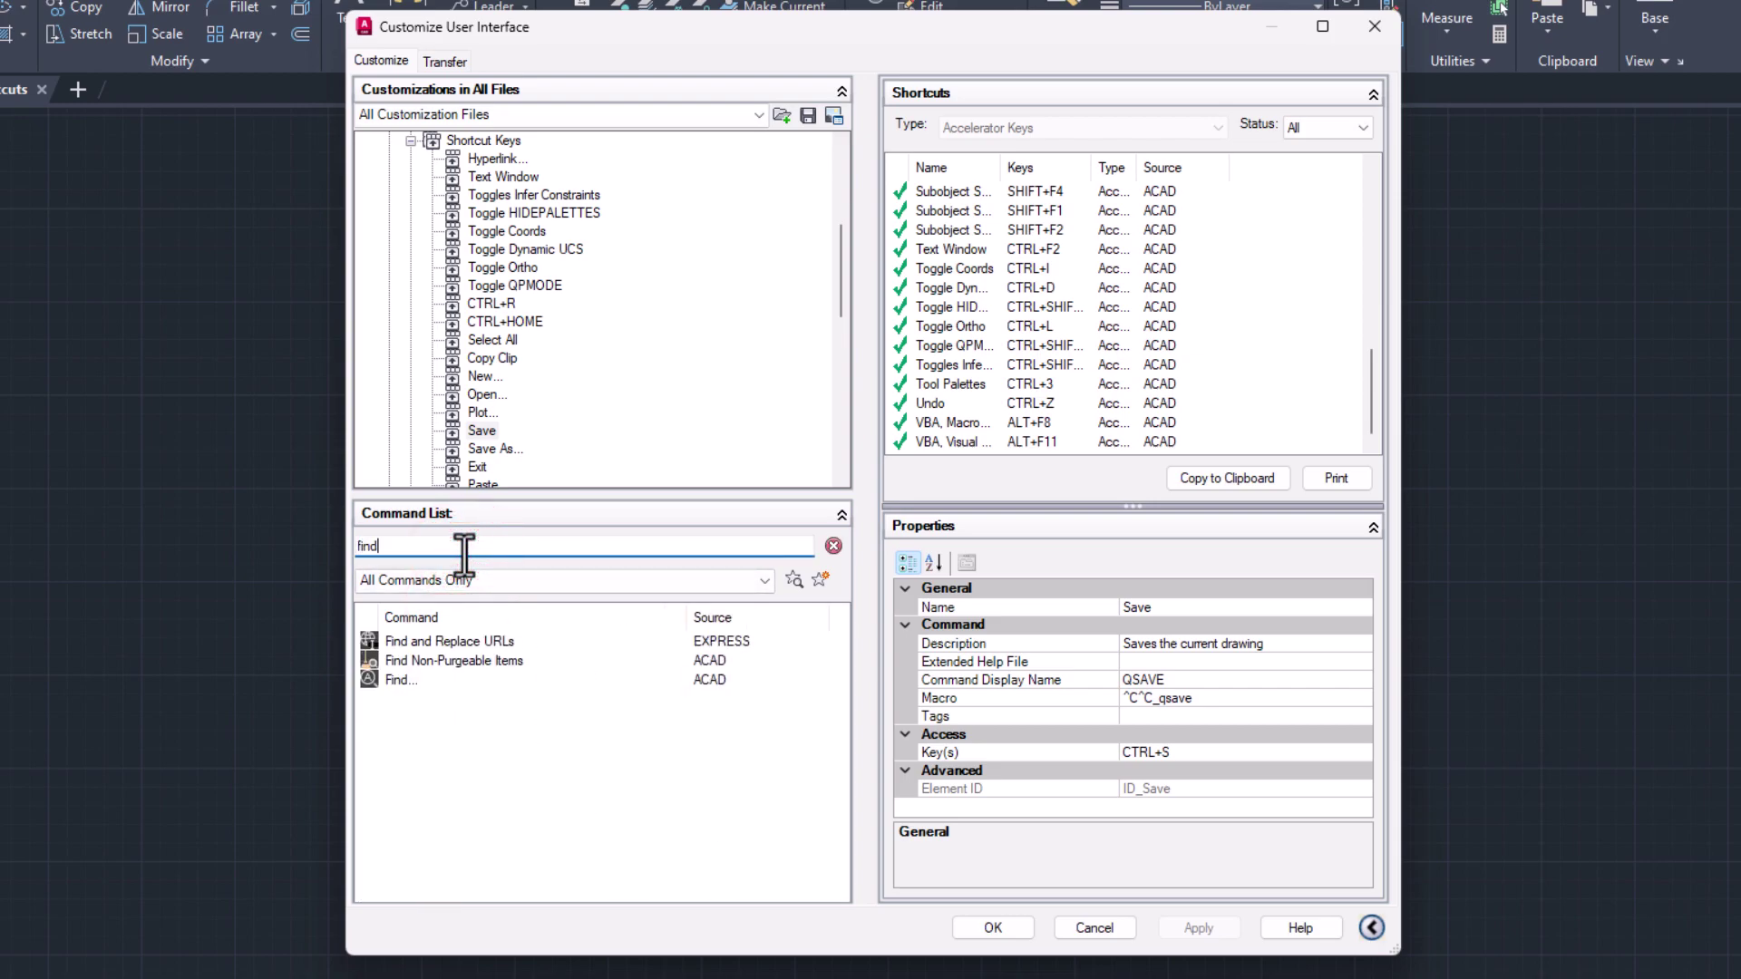
{"action": "left_click", "coordinate": [417, 680]}
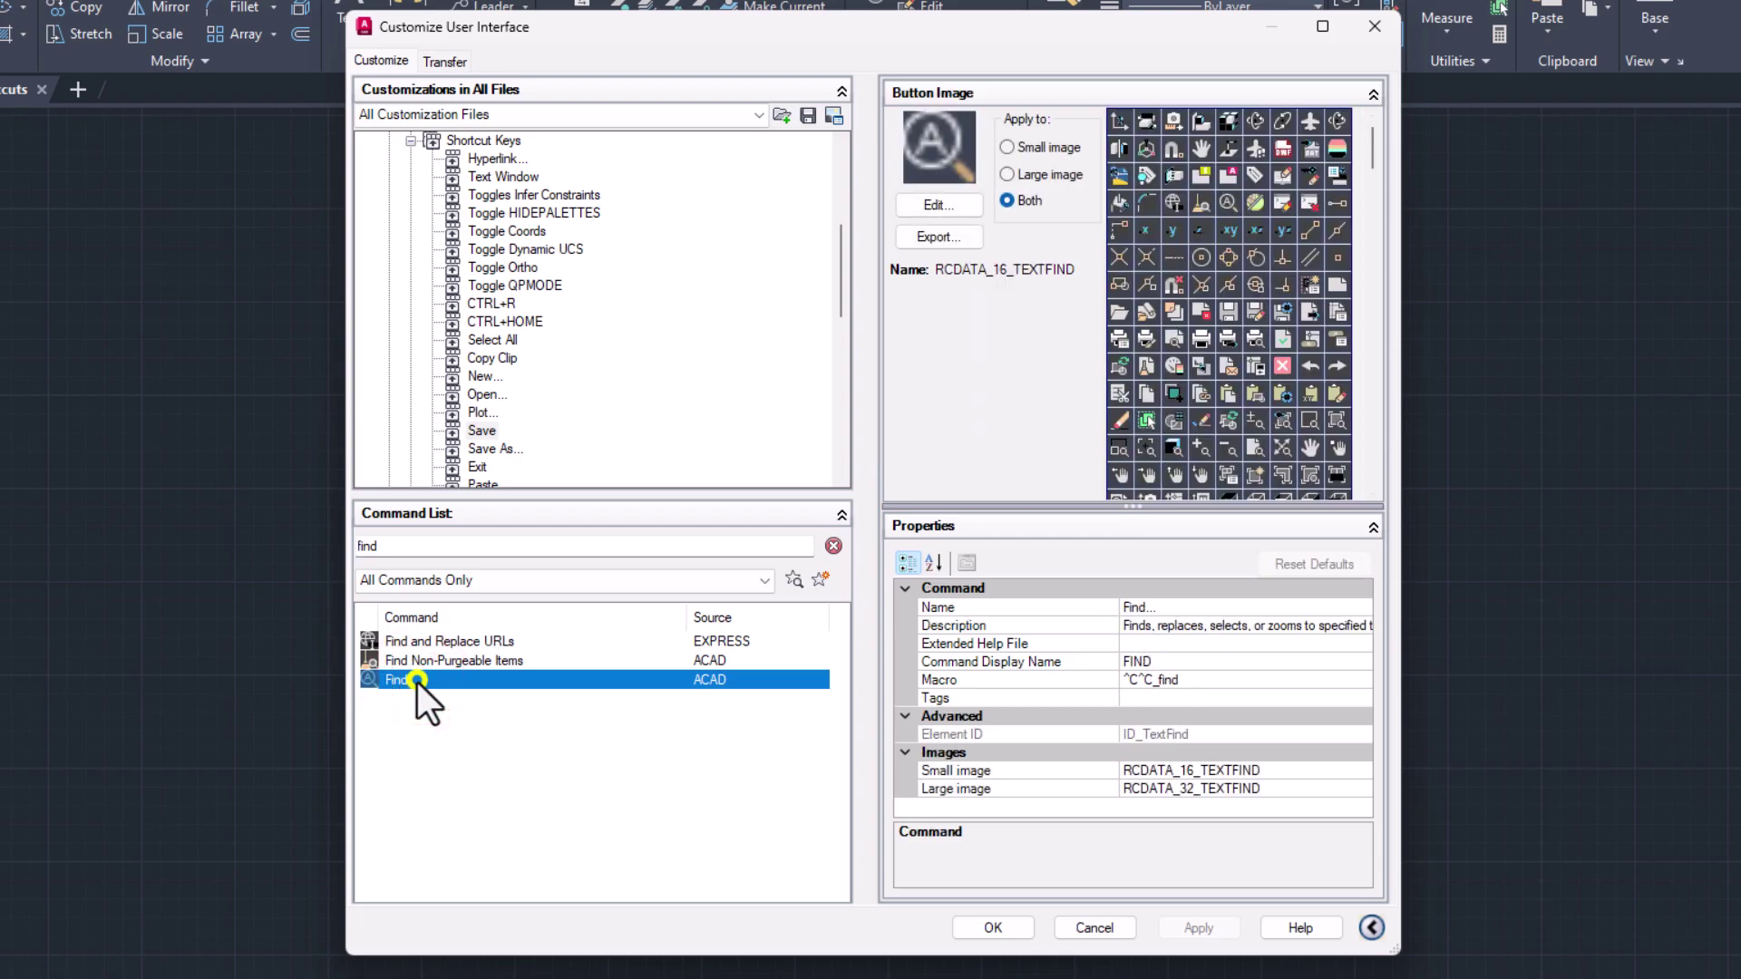
{"action": "right_click", "coordinate": [417, 682]}
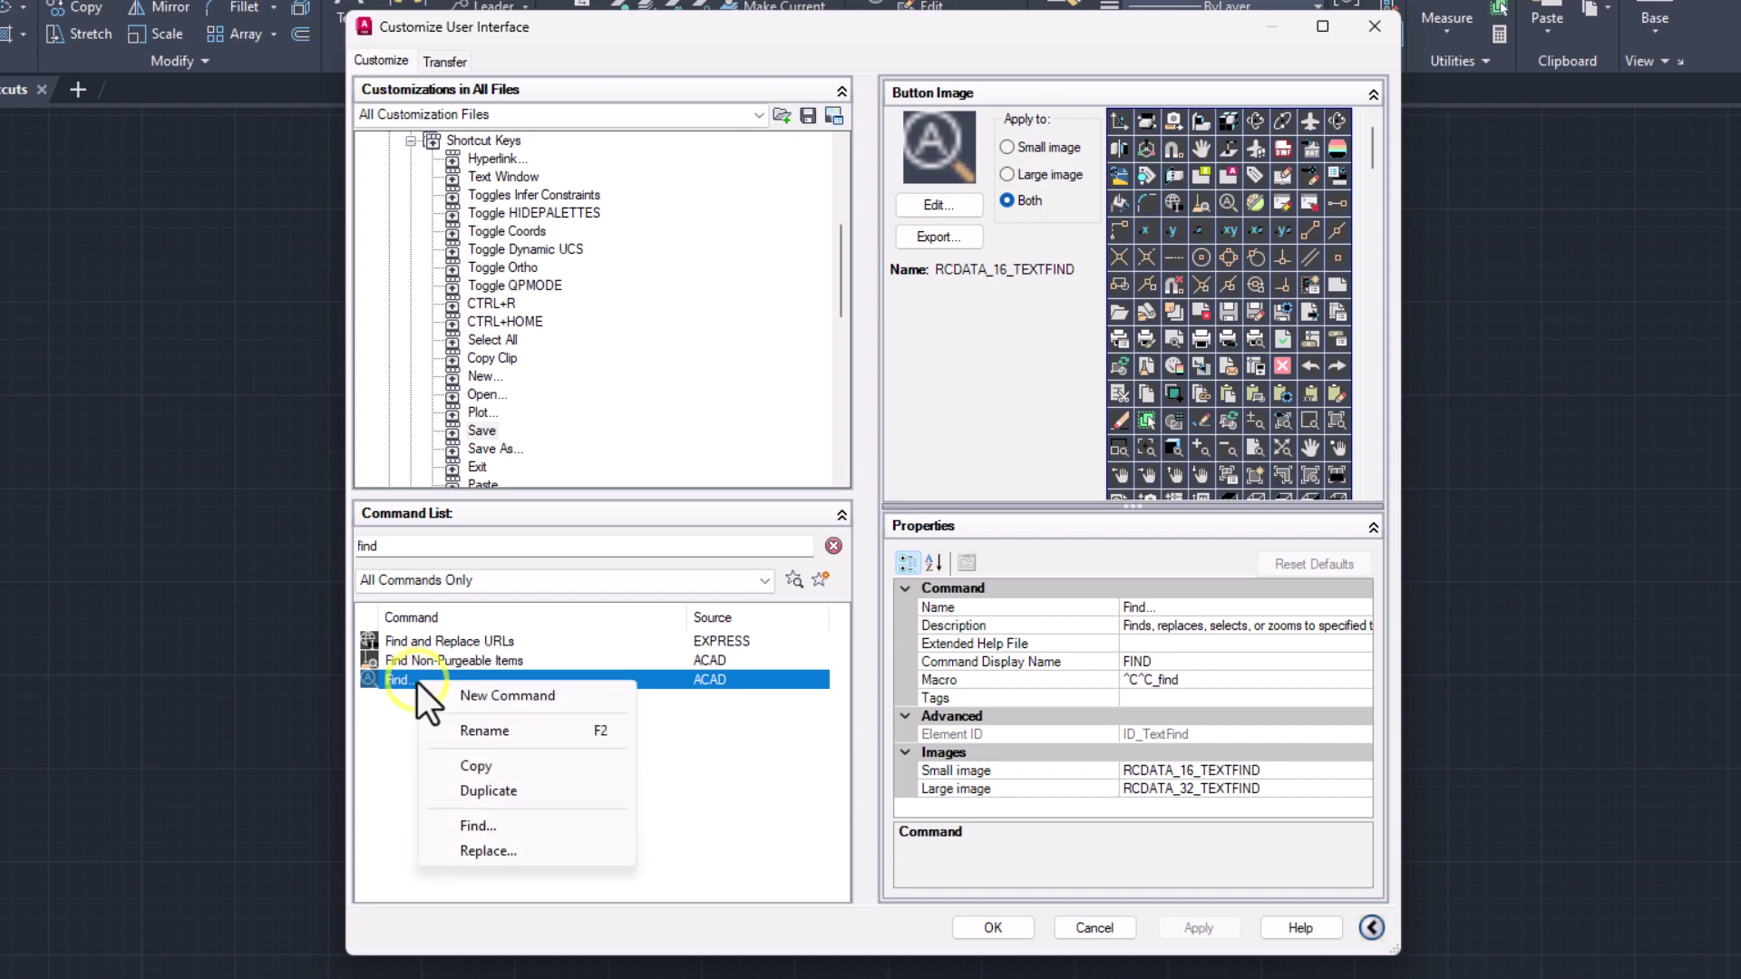
{"action": "left_click", "coordinate": [475, 770]}
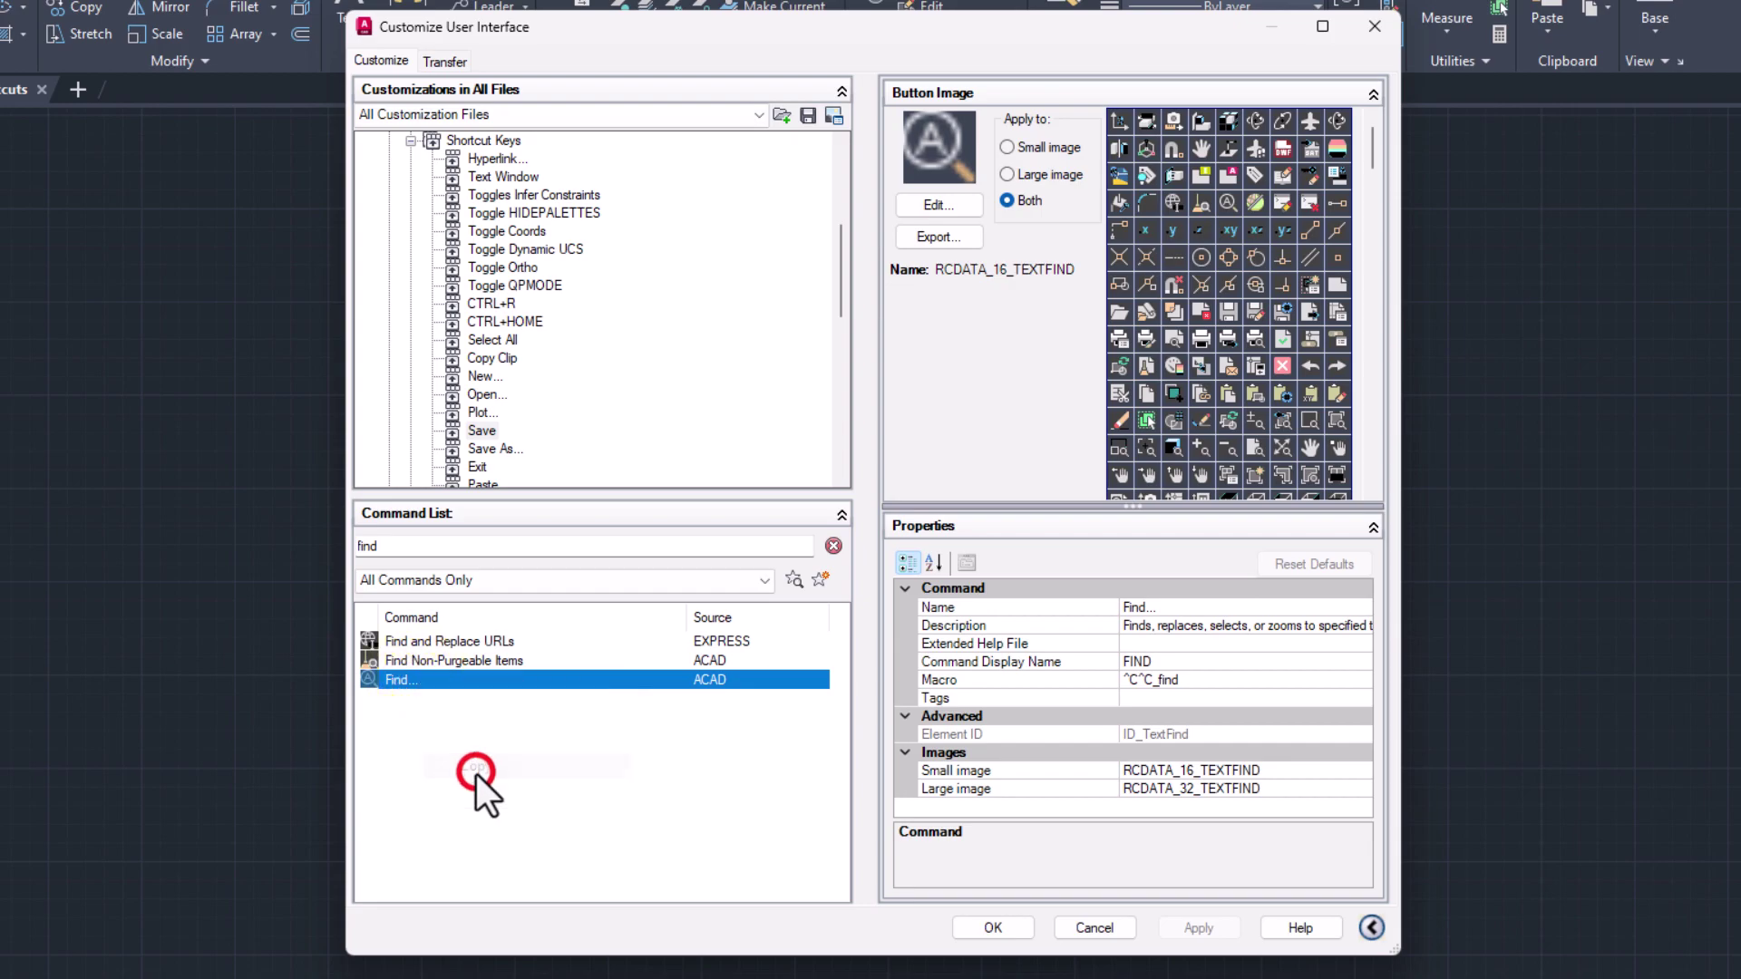
Step: Paste Find... into Shortcut Keys, remove that duplicate, then drag Find... there instead
{"action": "left_click", "coordinate": [453, 140]}
{"action": "right_click", "coordinate": [453, 138]}
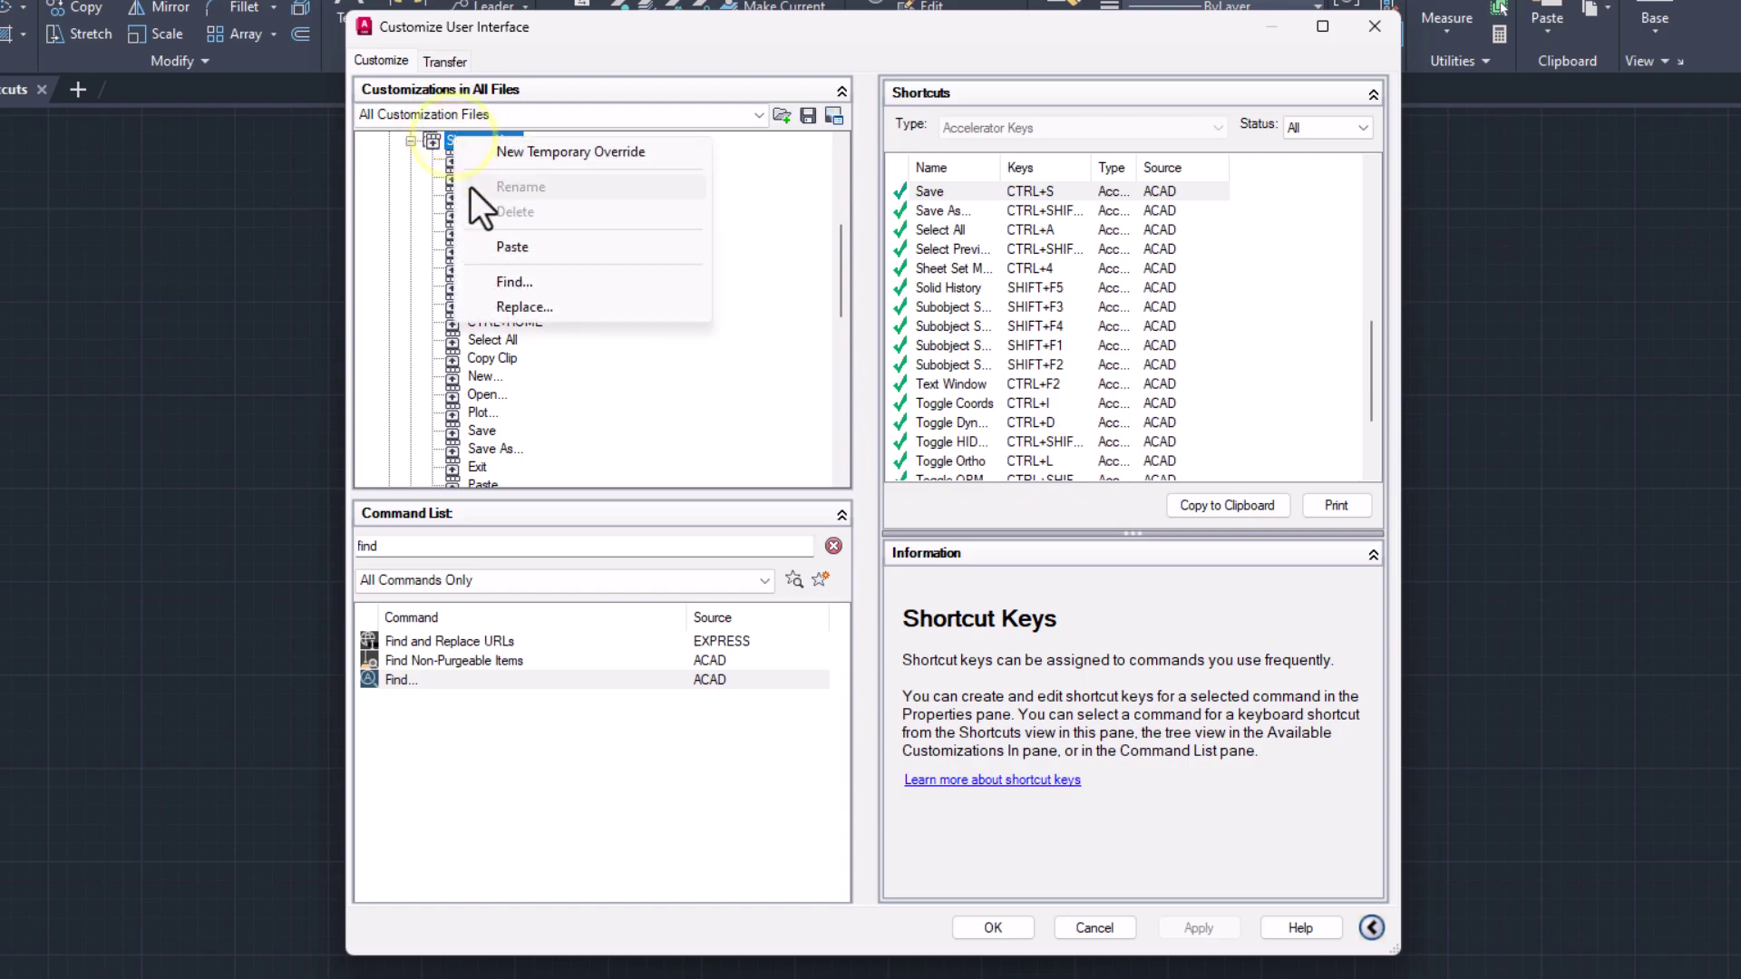
{"action": "left_click", "coordinate": [486, 246]}
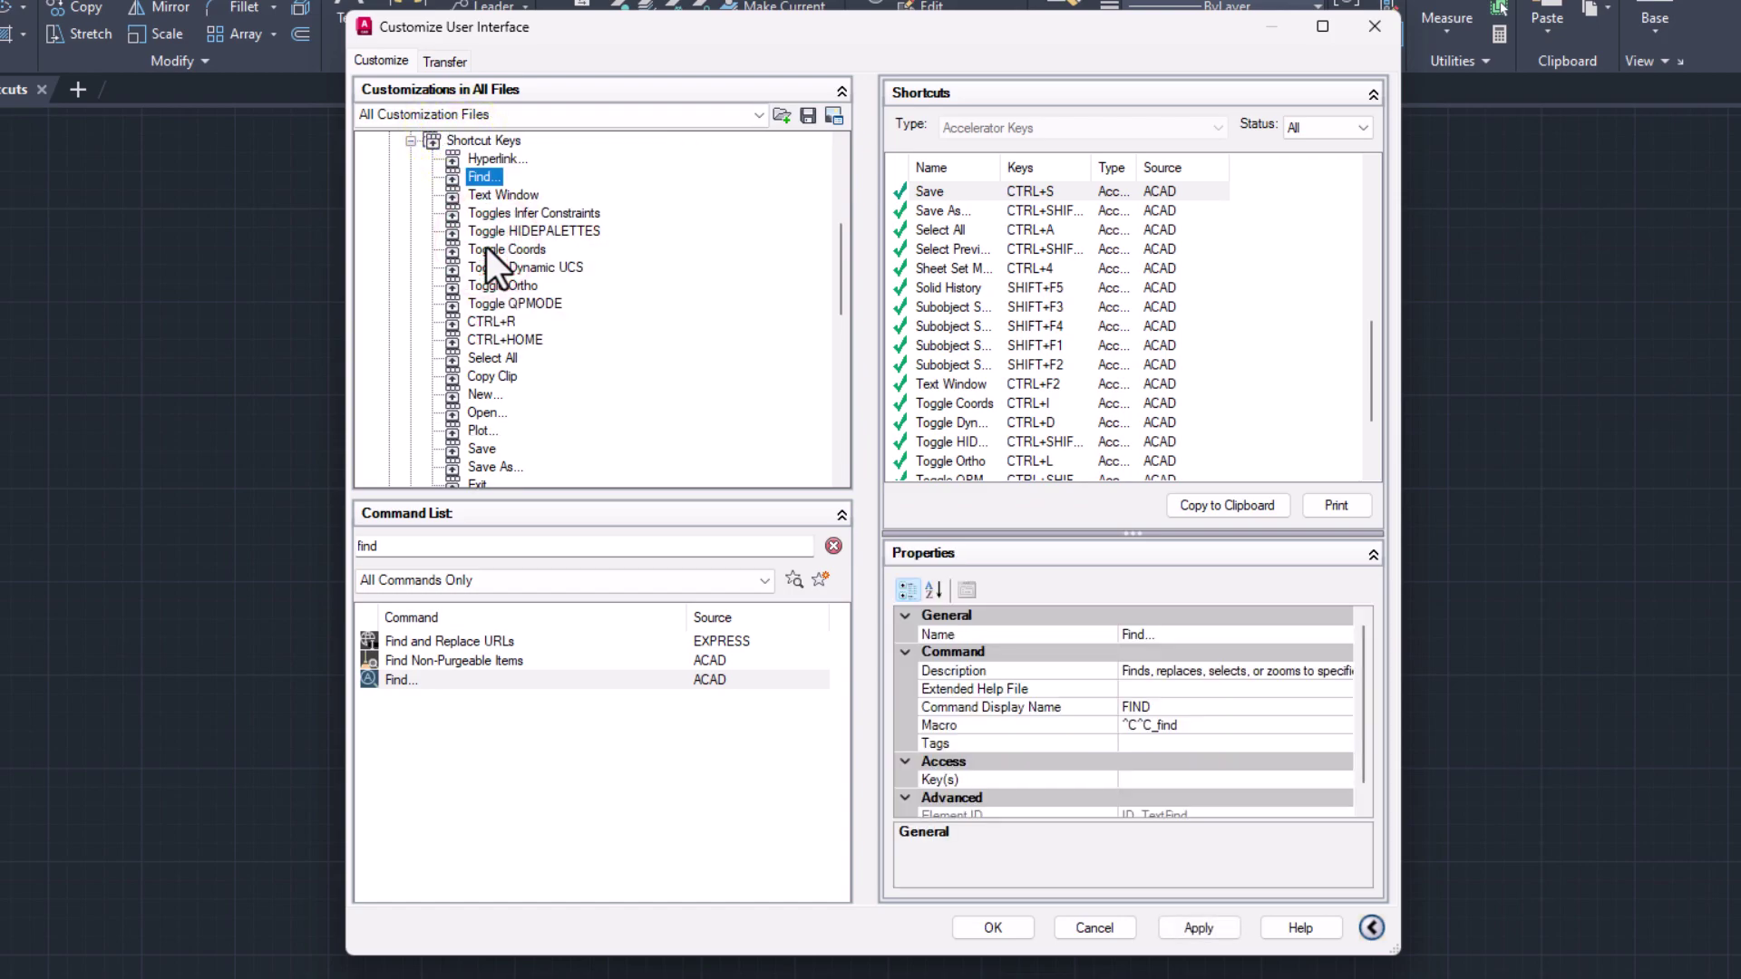
{"action": "right_click", "coordinate": [481, 176]}
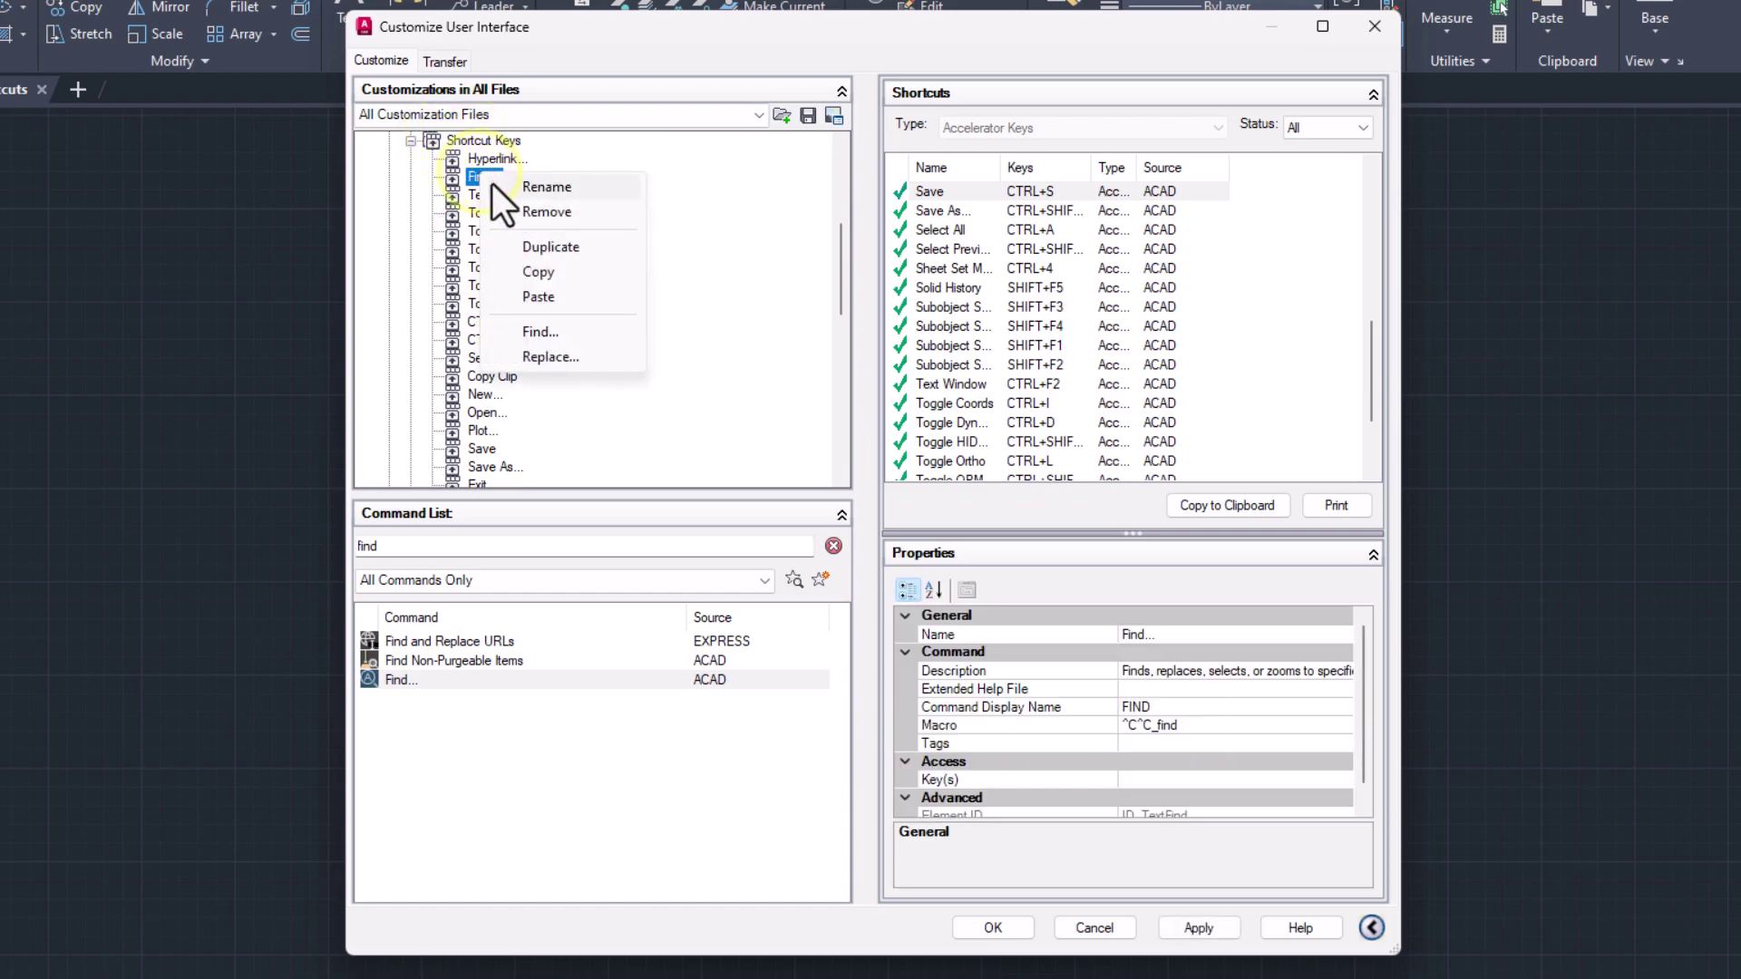
{"action": "left_click", "coordinate": [500, 209]}
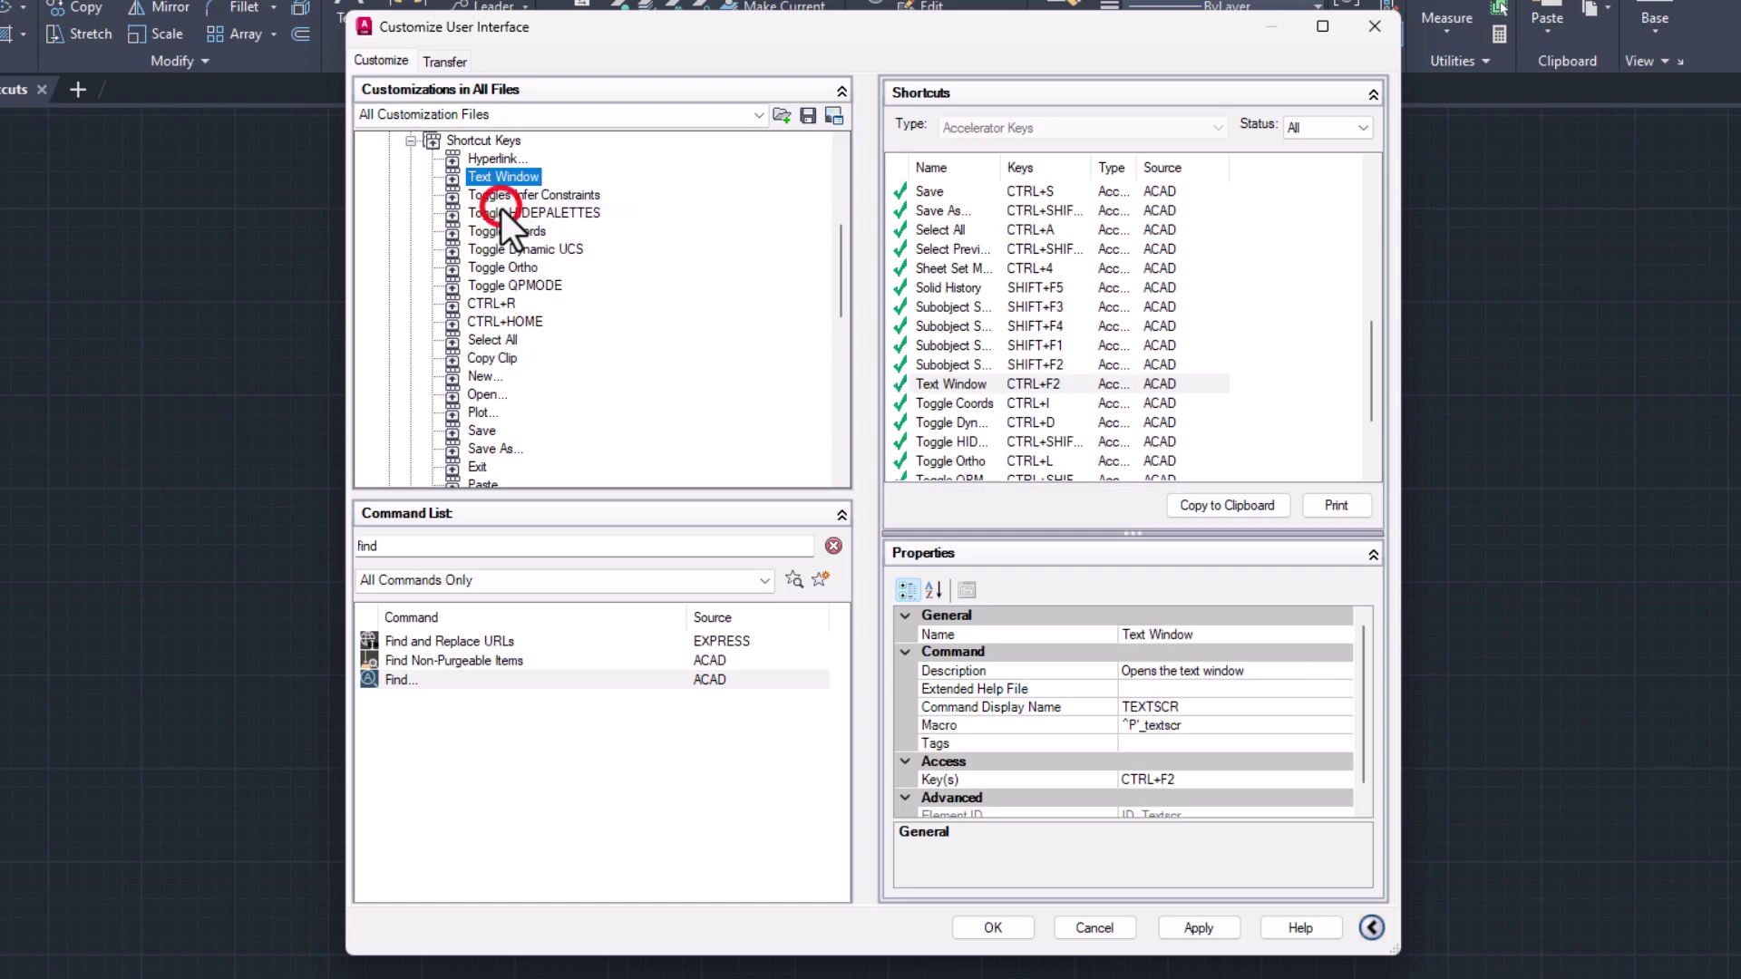
{"action": "left_click", "coordinate": [415, 681]}
{"action": "left_click_drag", "start_coordinate": [410, 685], "coordinate": [475, 257]}
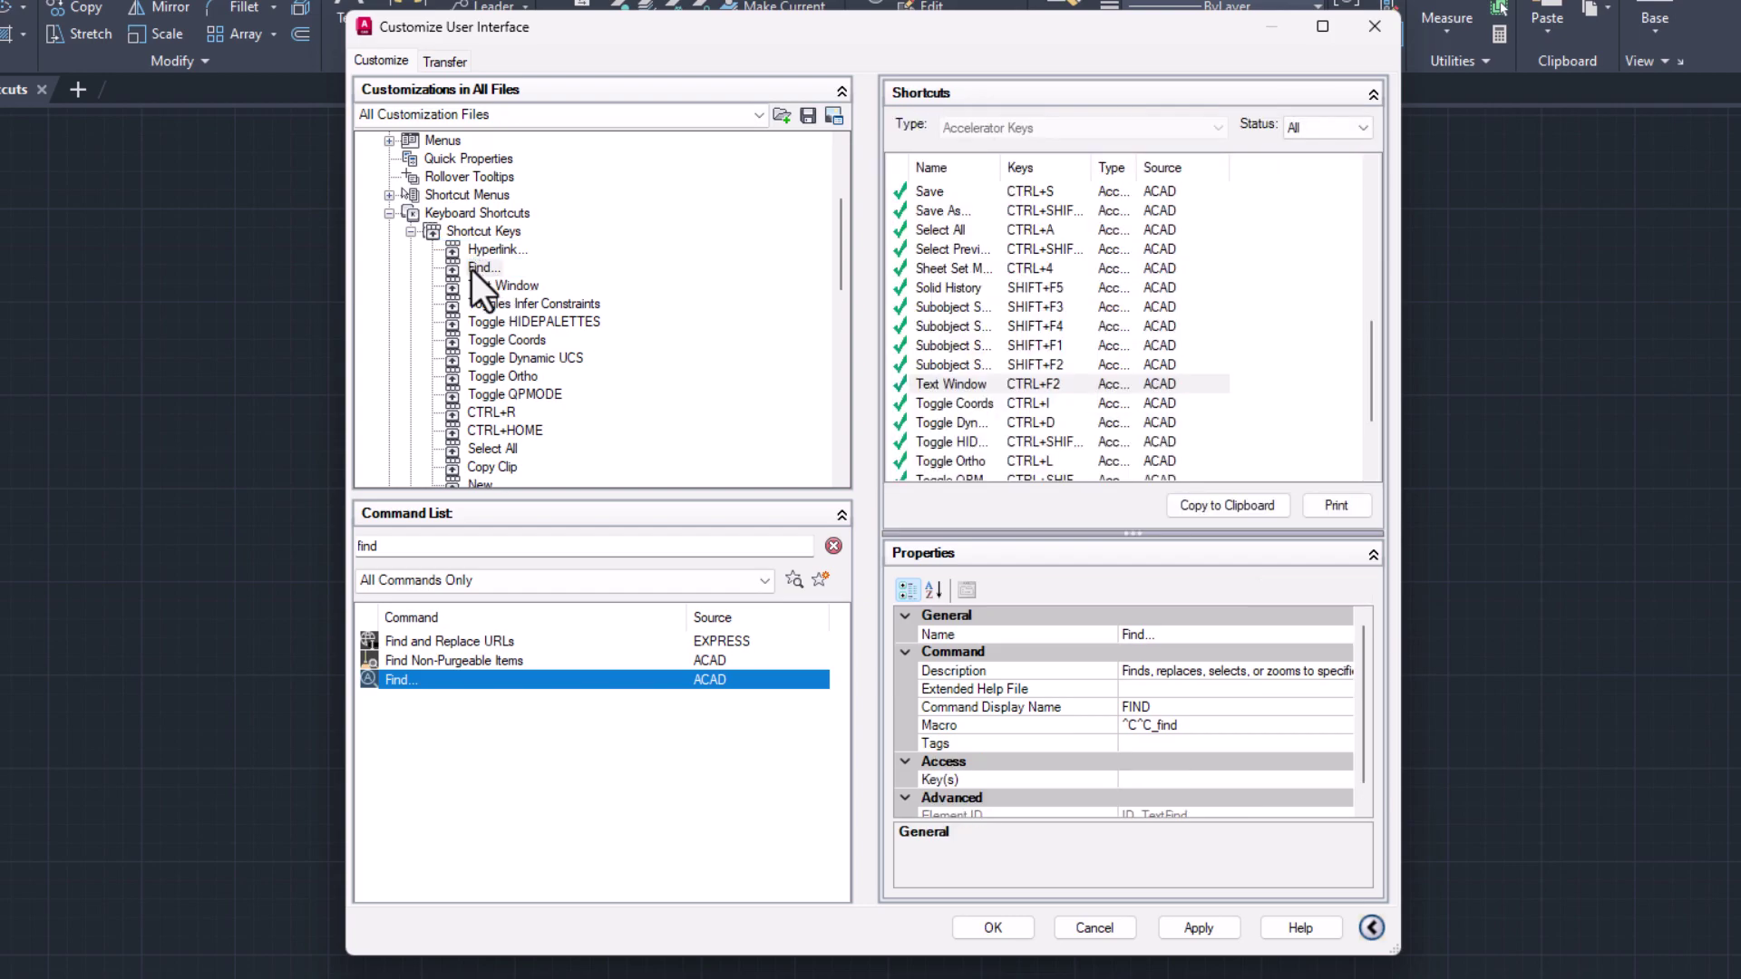
Step: Select the new Find... shortcut, resize the panes, and open its Key(s) shortcut prompt
{"action": "left_click", "coordinate": [474, 270]}
{"action": "scroll", "coordinate": [1003, 227], "scroll_direction": "down", "scroll_amount": 2}
{"action": "scroll", "coordinate": [1003, 226], "scroll_direction": "up", "scroll_amount": 5}
{"action": "scroll", "coordinate": [1003, 227], "scroll_direction": "up", "scroll_amount": 3}
{"action": "scroll", "coordinate": [1003, 227], "scroll_direction": "down", "scroll_amount": 3}
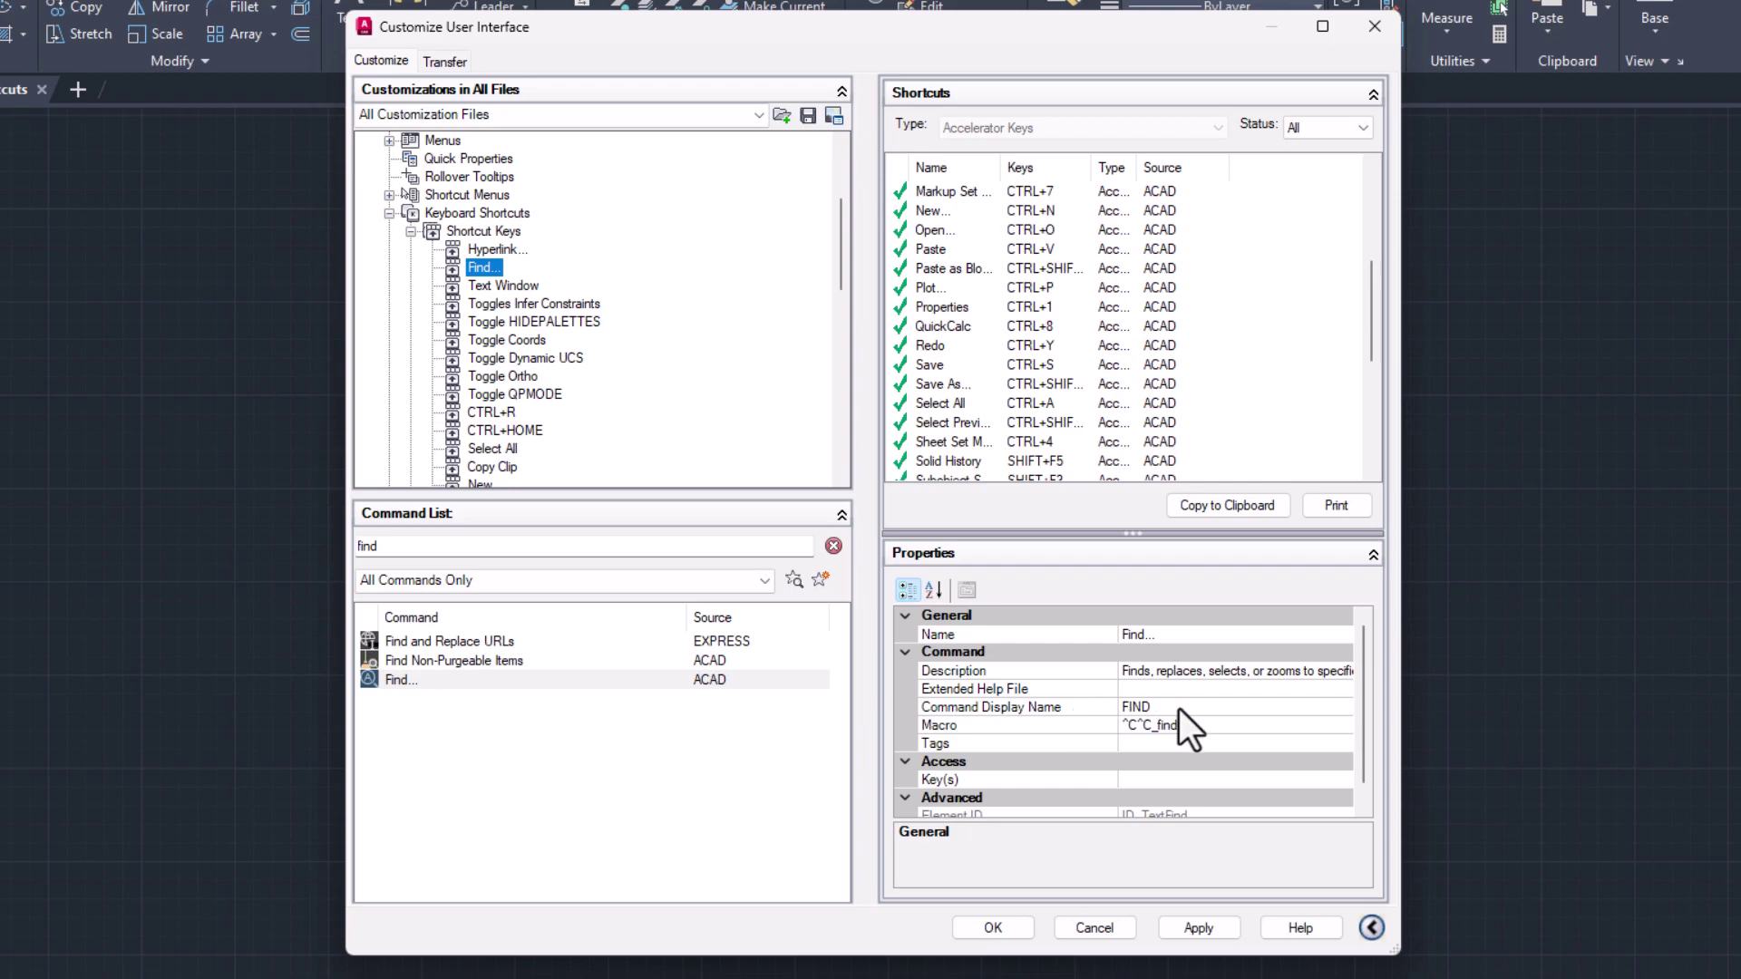
{"action": "scroll", "coordinate": [1141, 727], "scroll_direction": "down", "scroll_amount": 1}
{"action": "left_click_drag", "start_coordinate": [1122, 533], "coordinate": [1121, 432]}
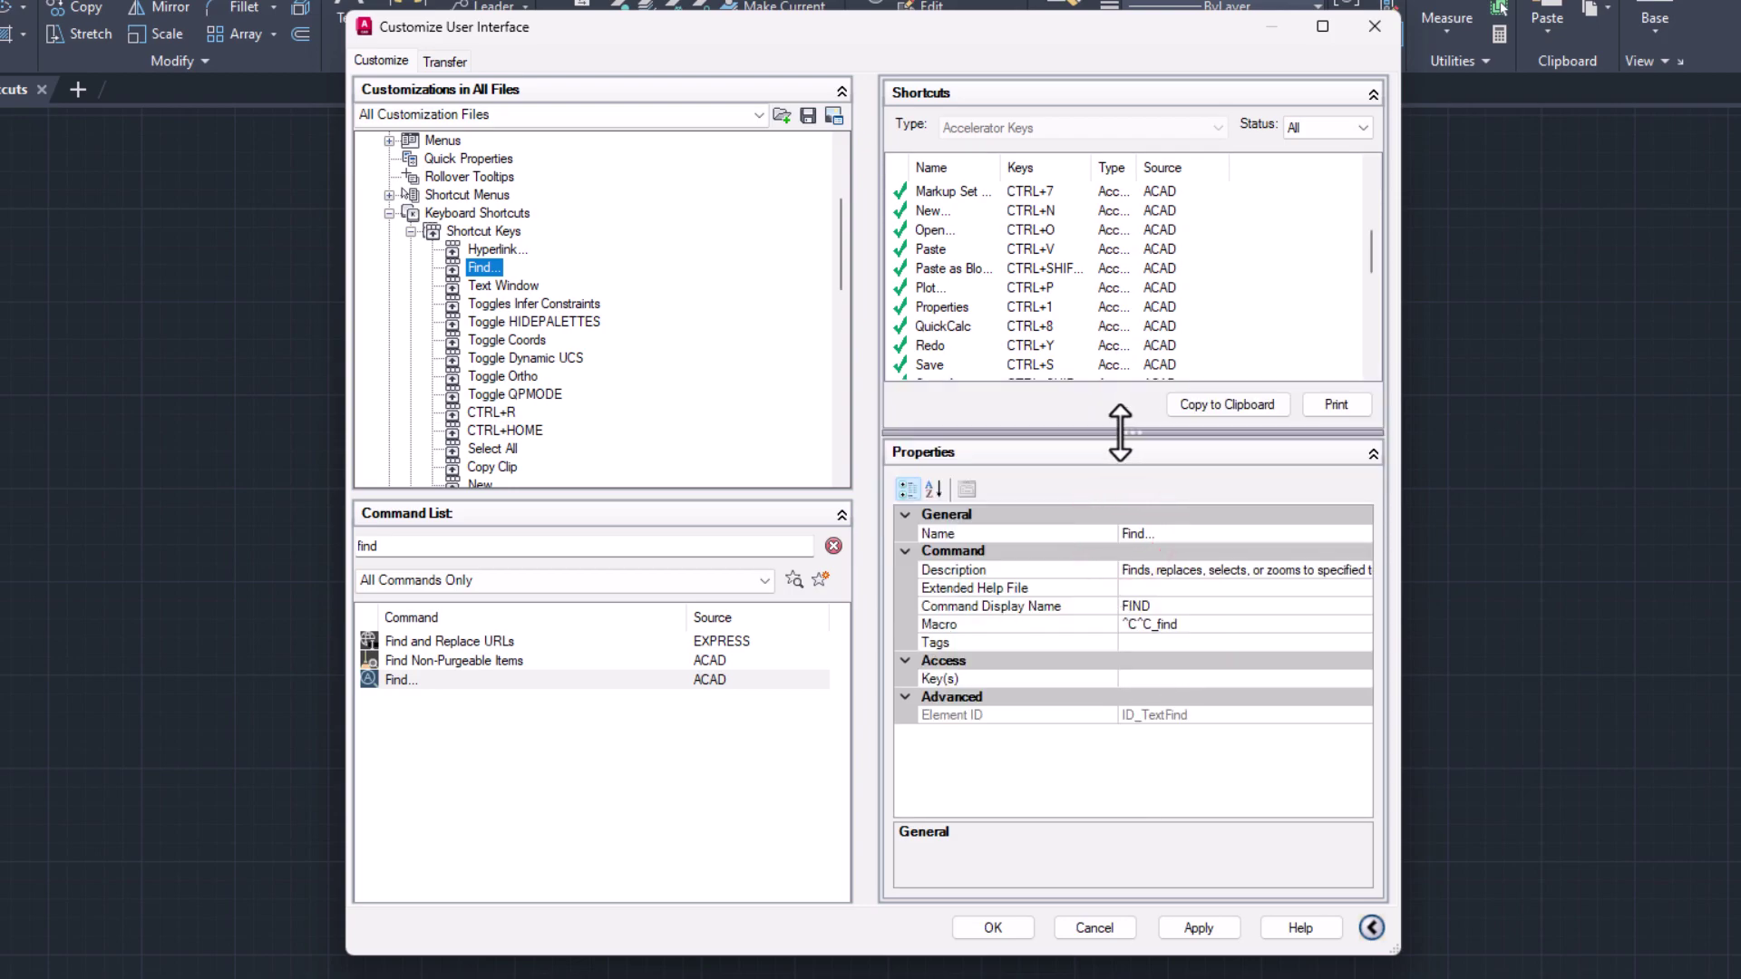
{"action": "left_click", "coordinate": [1249, 682]}
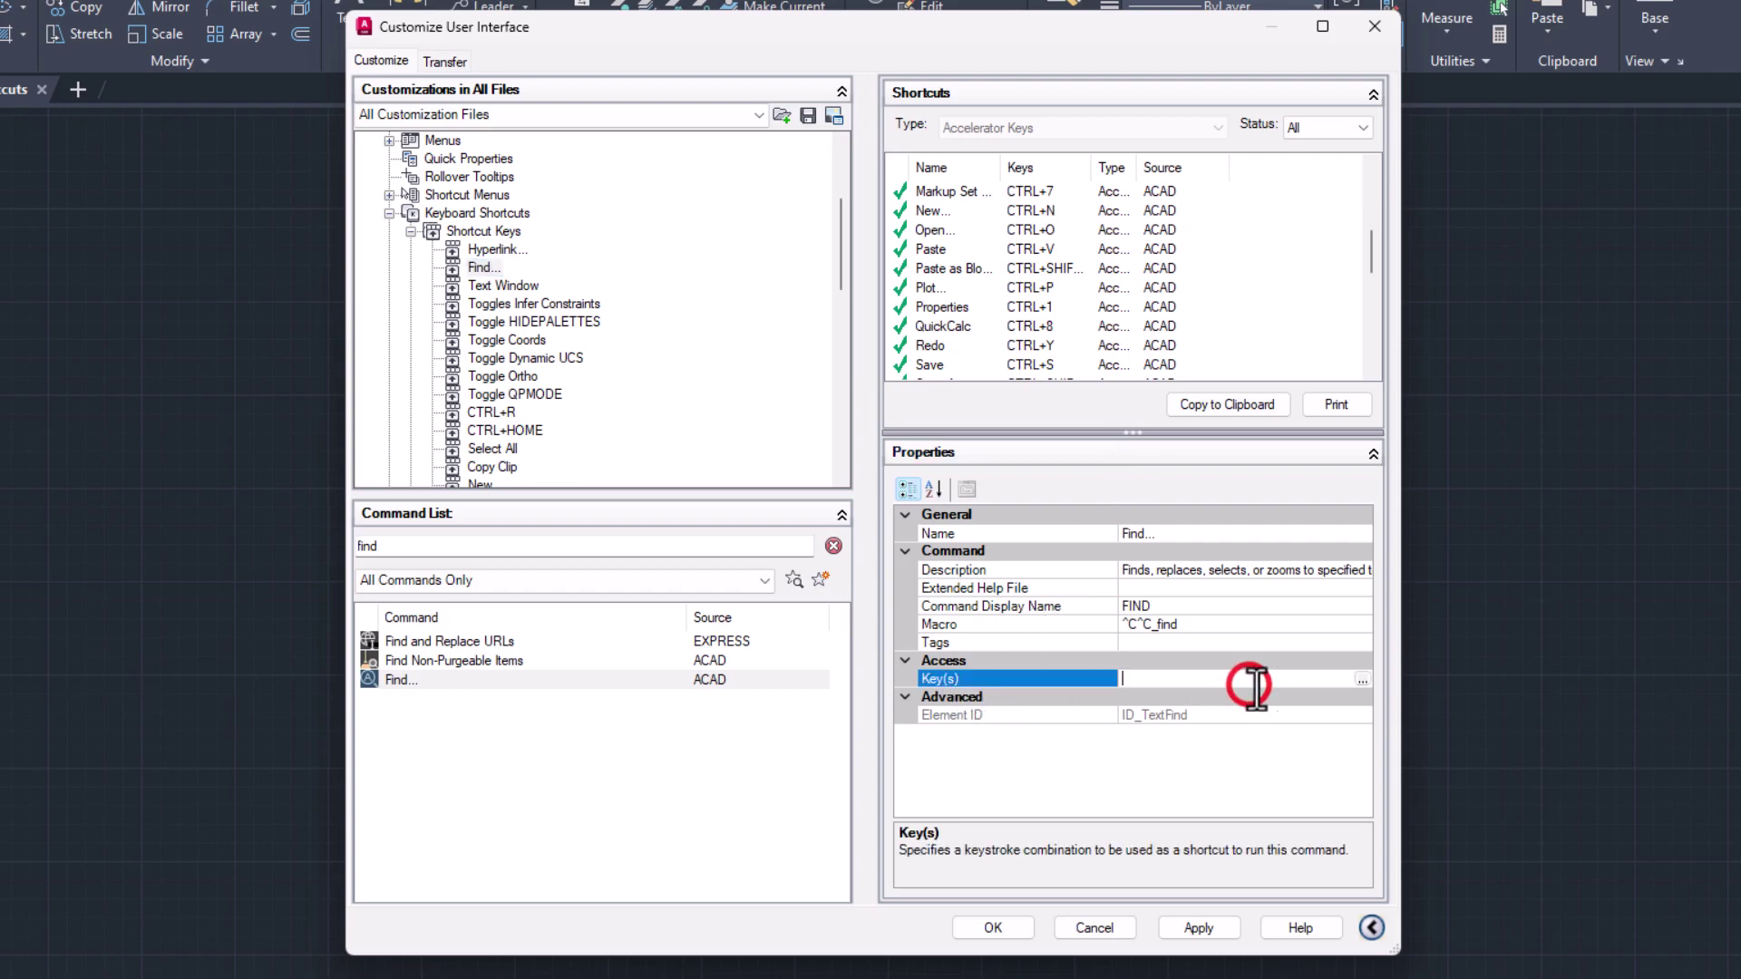
{"action": "left_click", "coordinate": [1363, 679]}
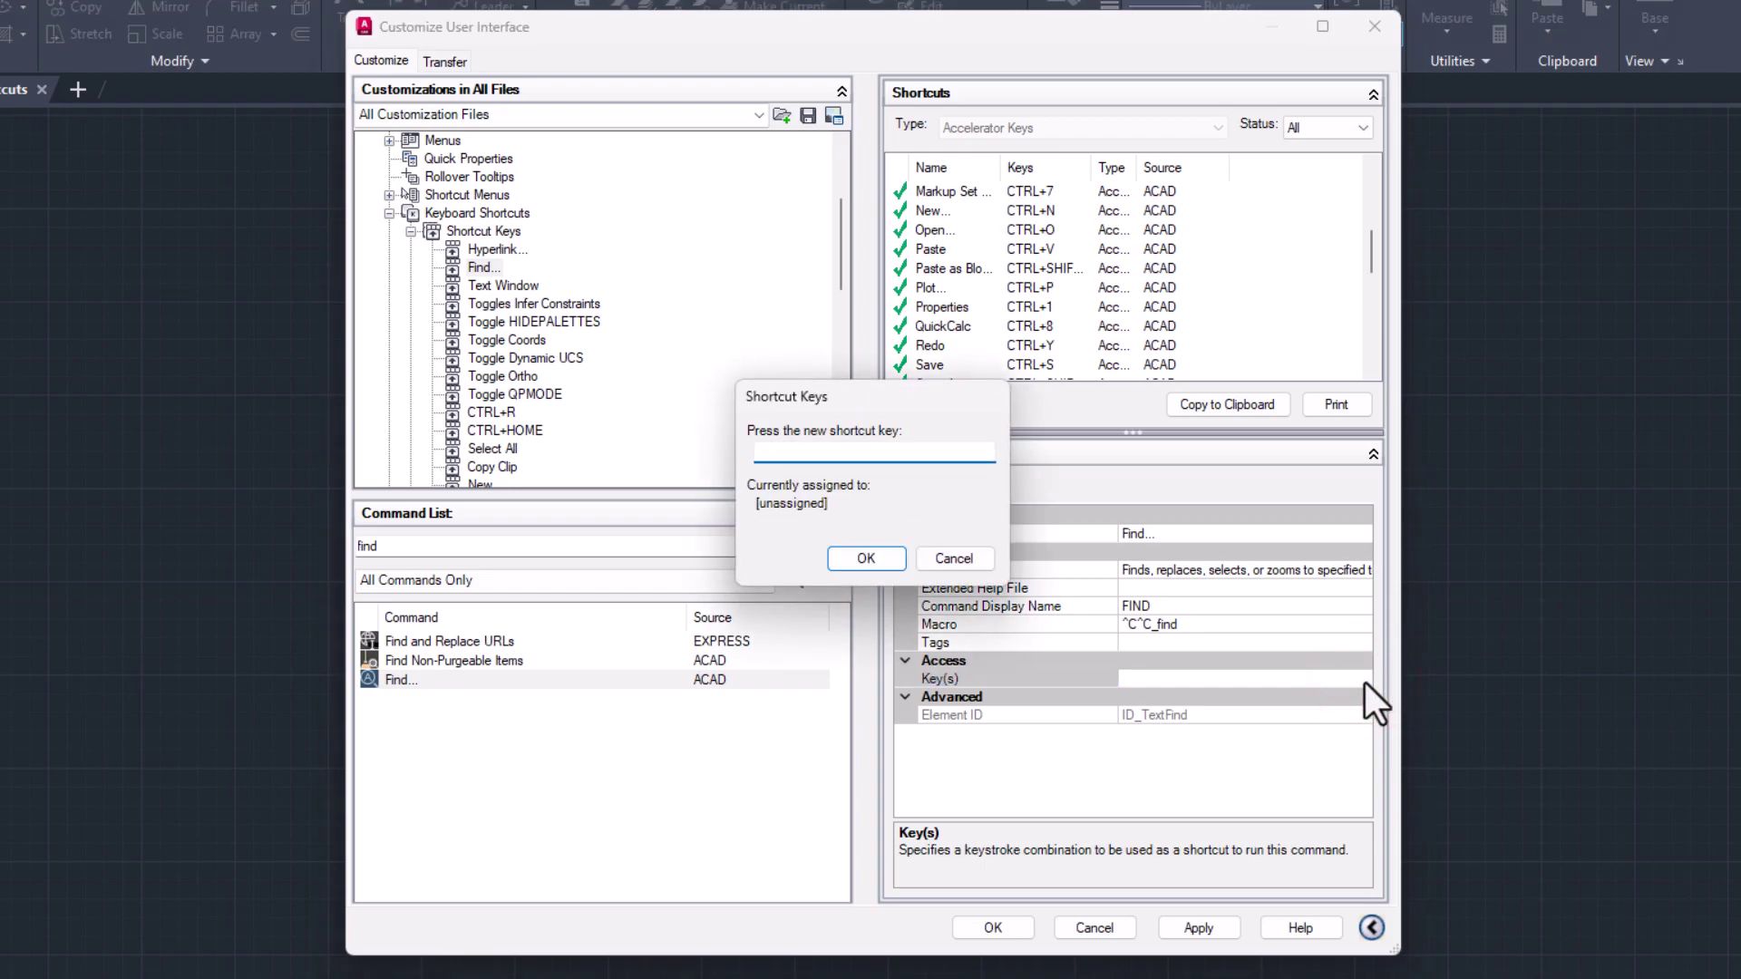
Step: Try CTRL+S, cancel the conflict with Save, then assign CTRL+F to Find... and apply
{"action": "key", "text": "ctrl+s"}
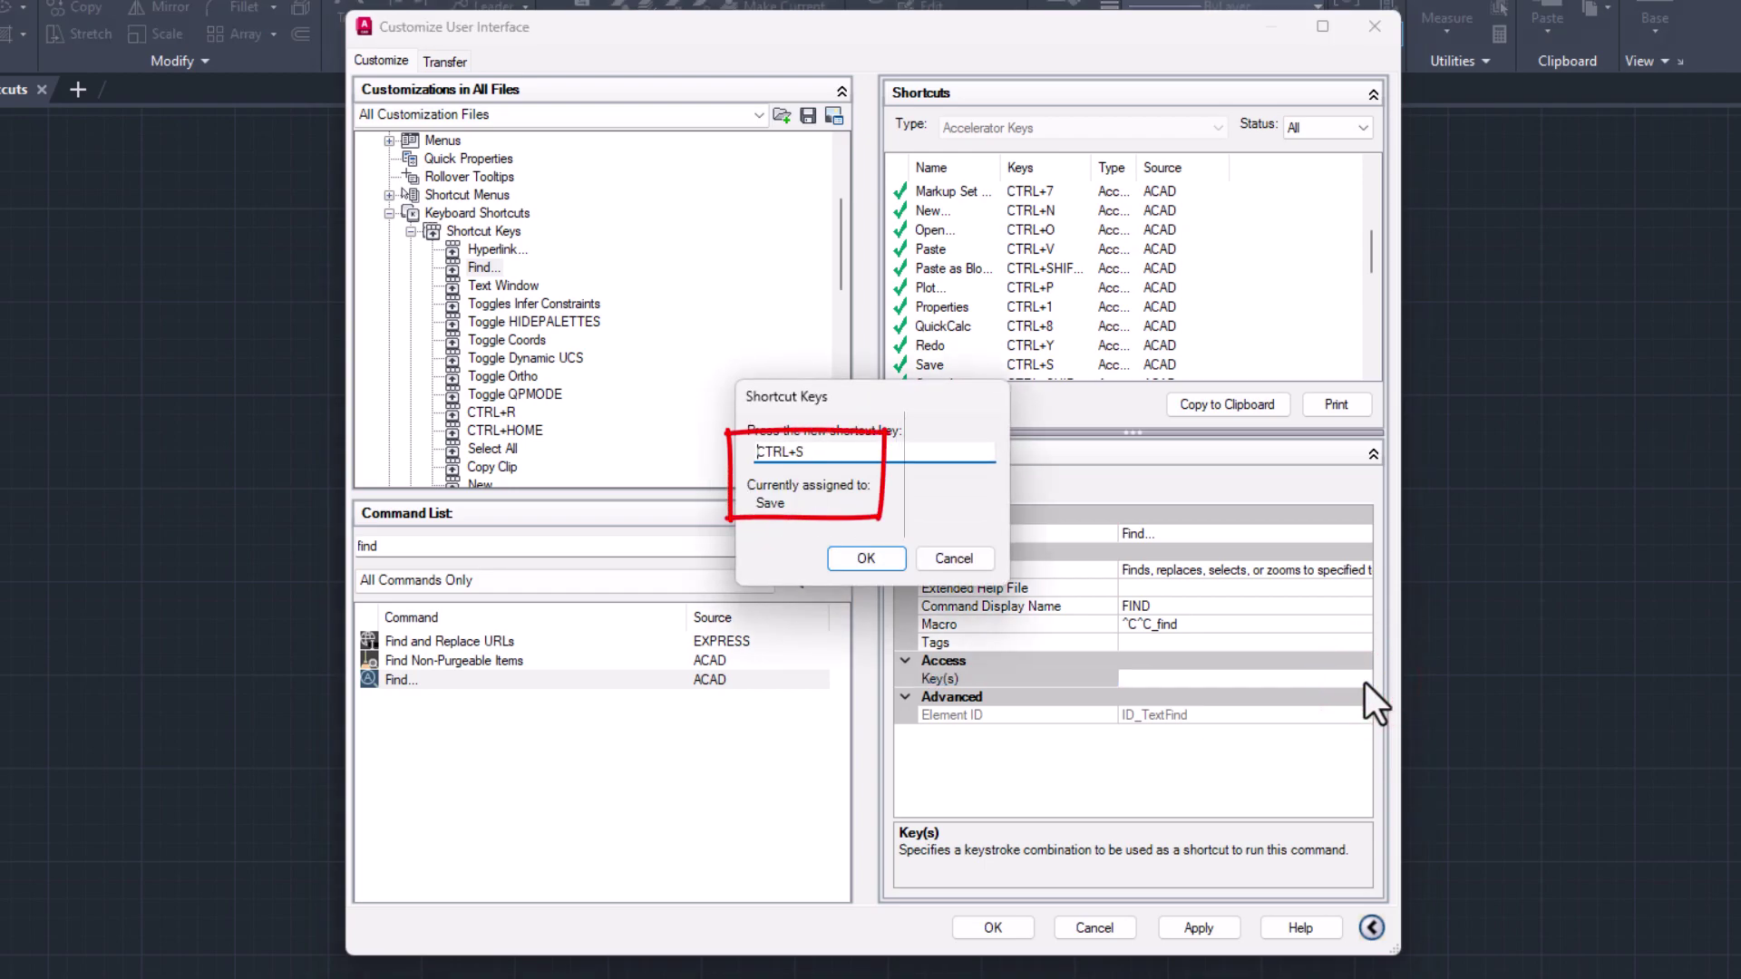
{"action": "left_click", "coordinate": [872, 560]}
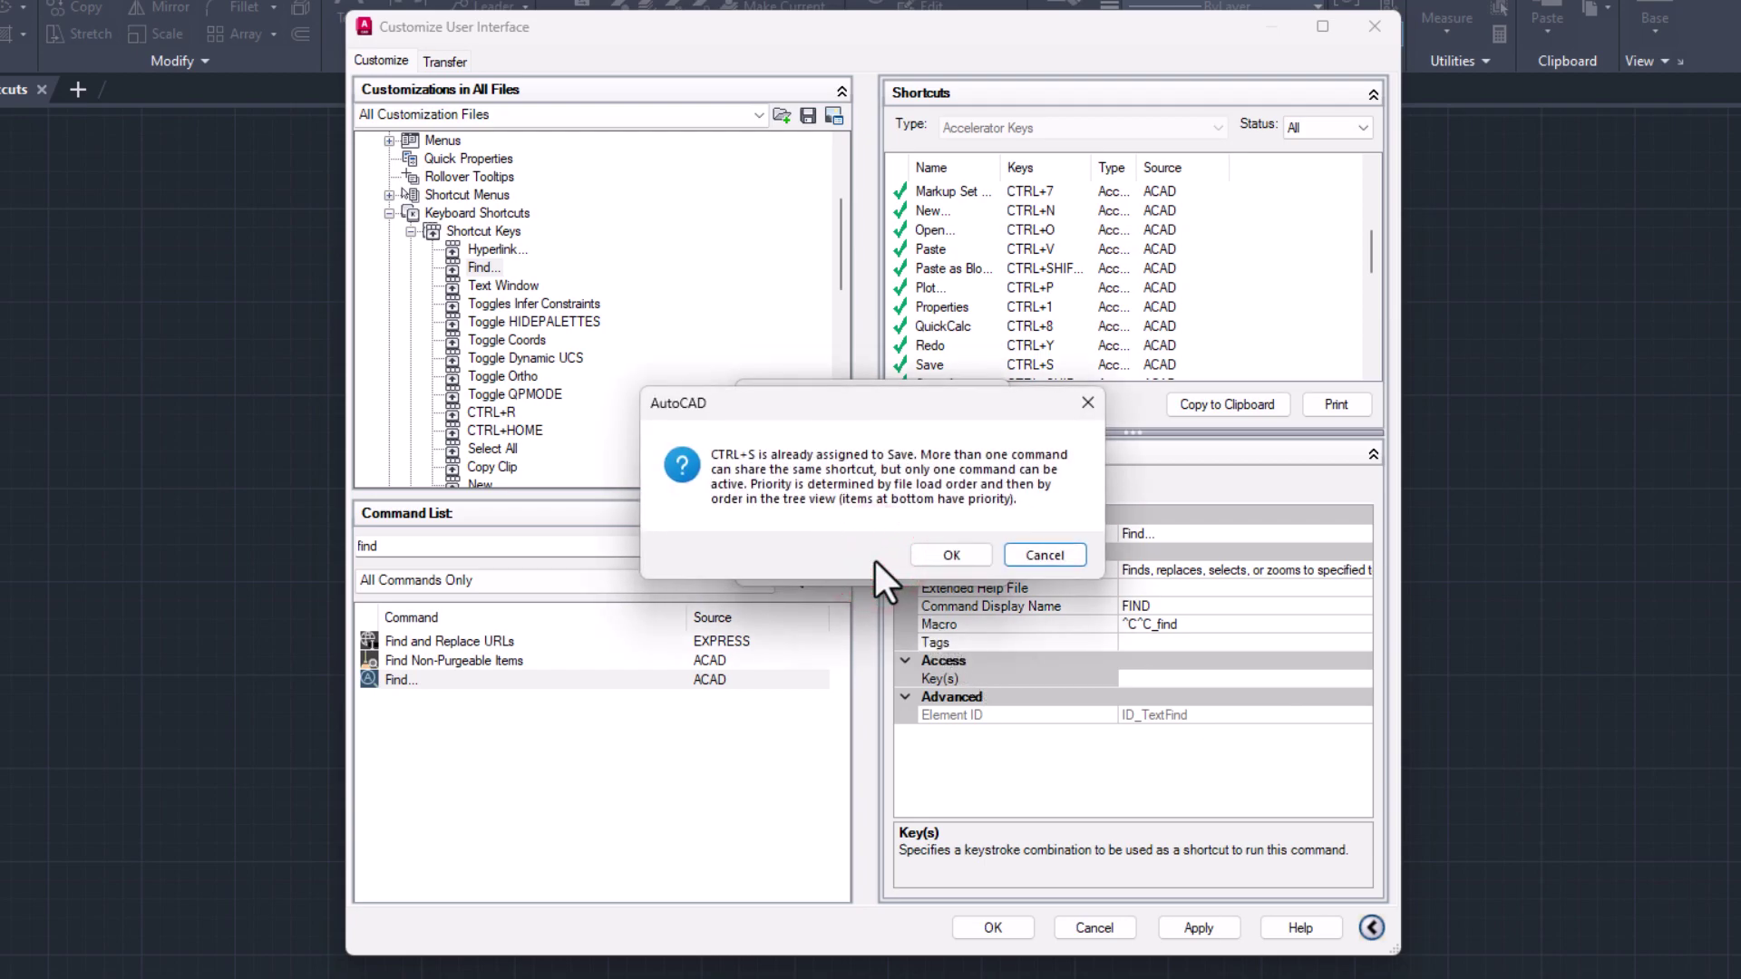
{"action": "left_click", "coordinate": [1057, 556]}
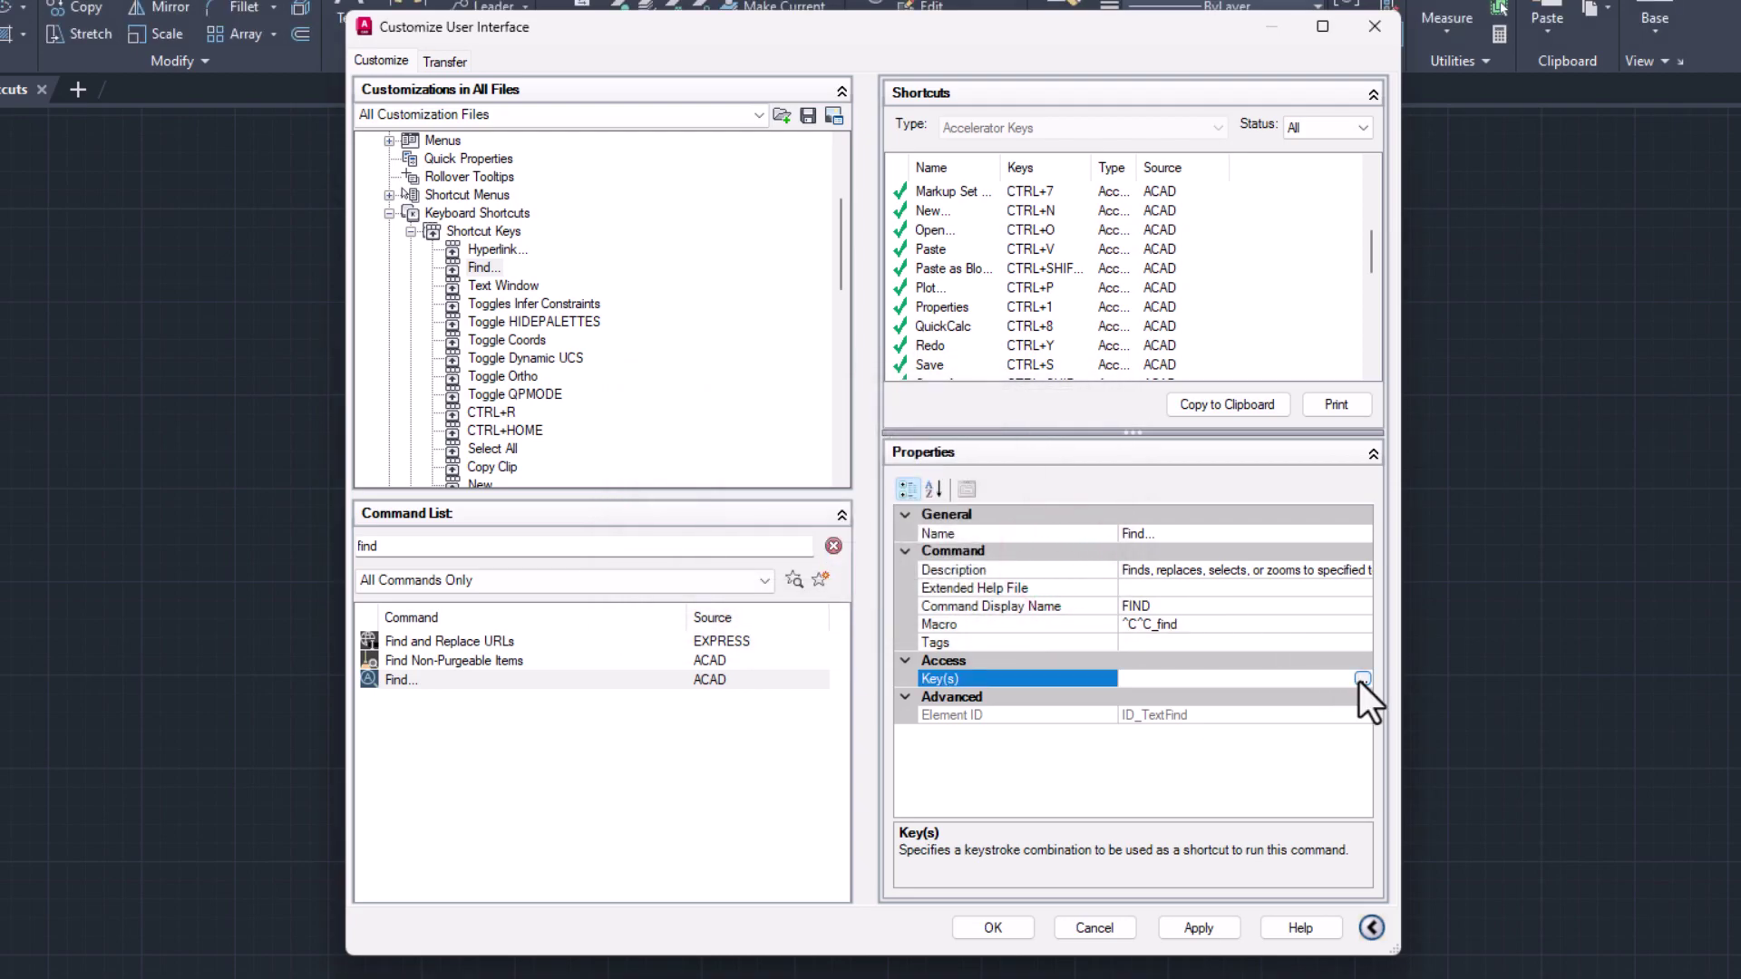
{"action": "left_click", "coordinate": [1362, 679]}
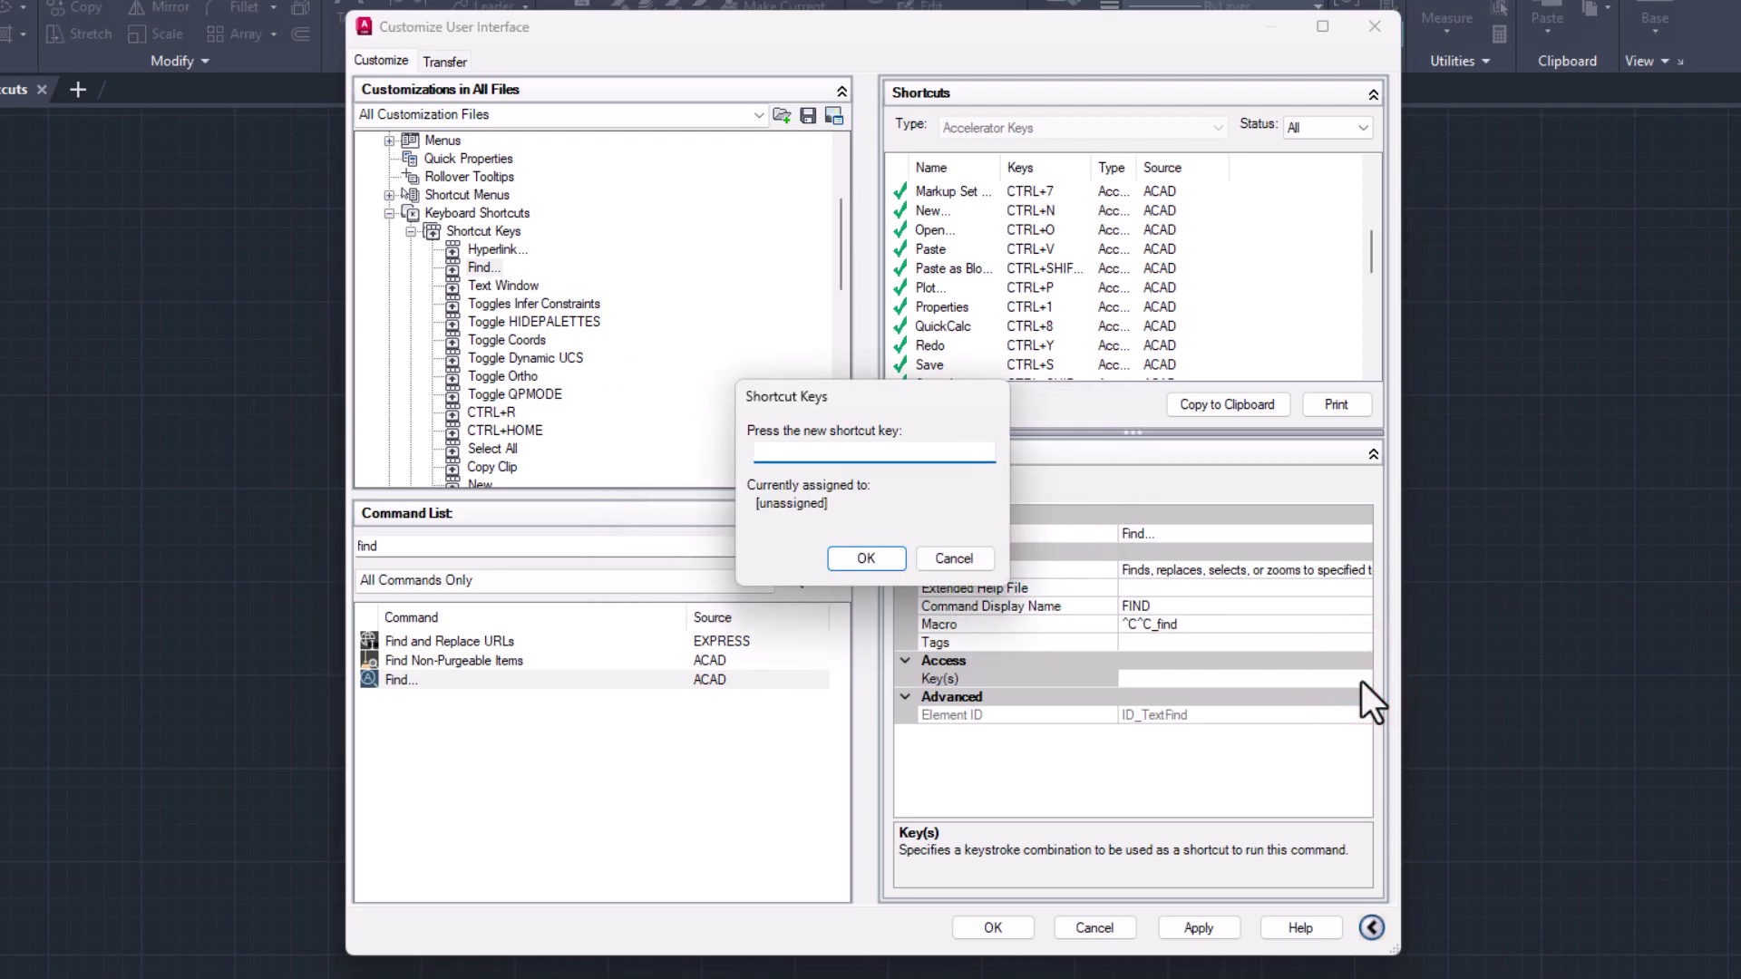
{"action": "key", "text": "ctrl+f"}
{"action": "left_click", "coordinate": [841, 559]}
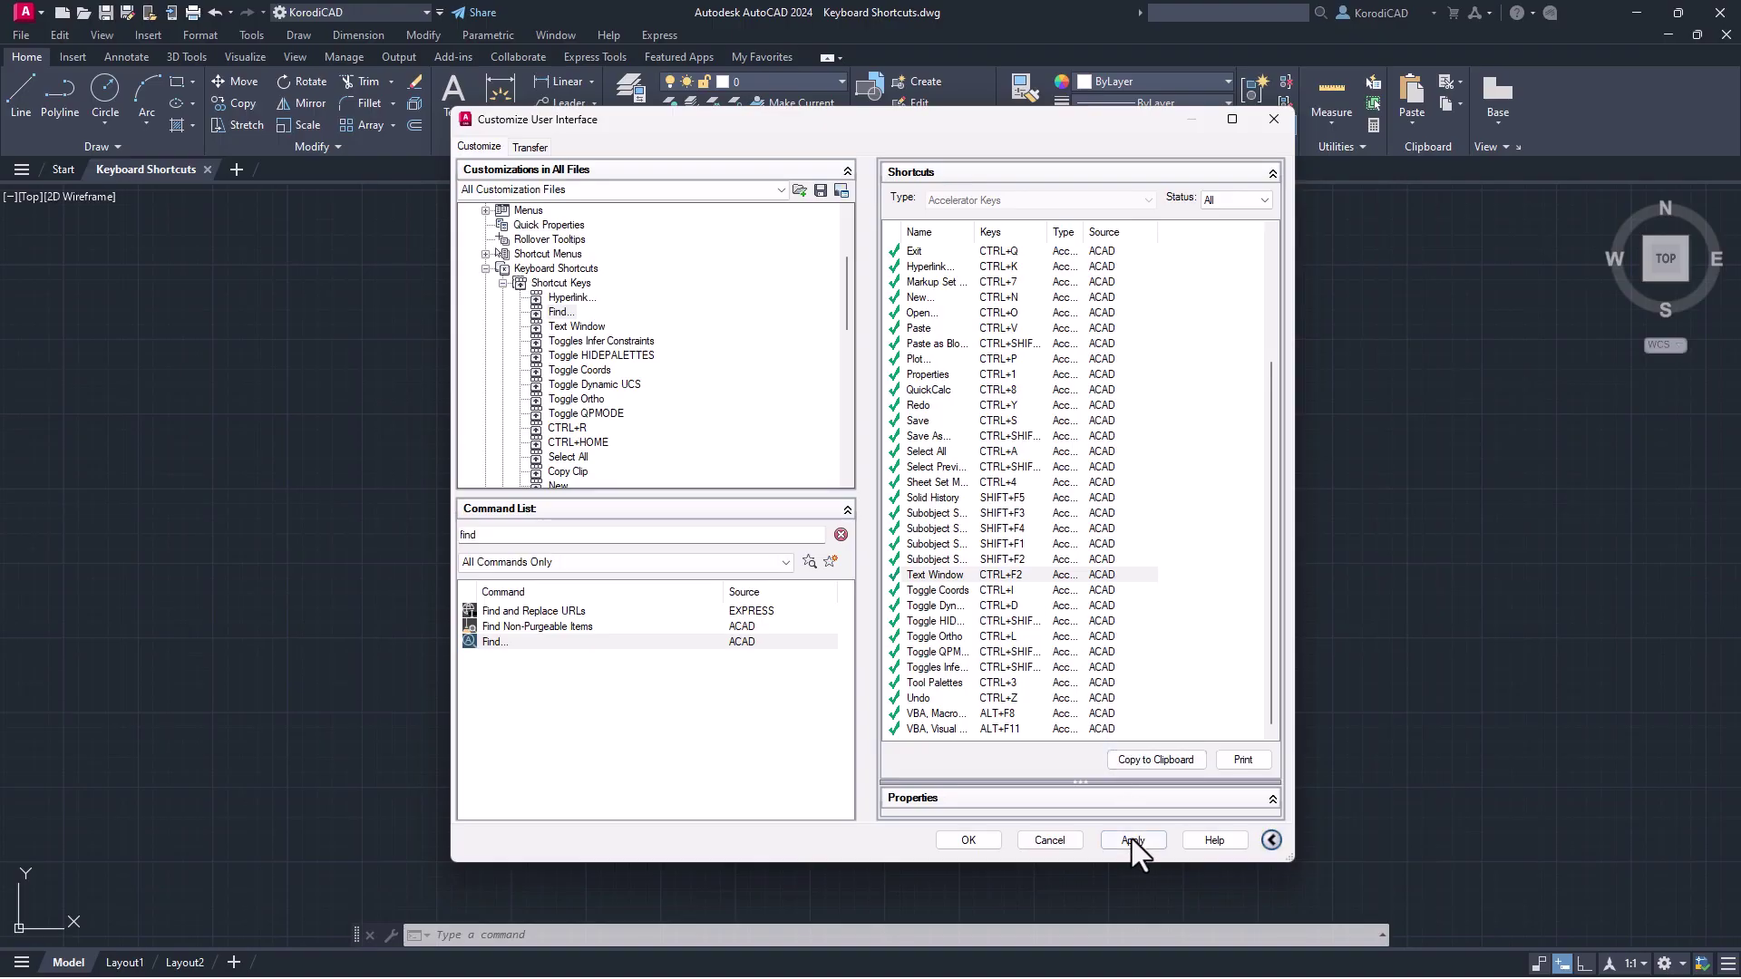
{"action": "left_click", "coordinate": [1132, 840]}
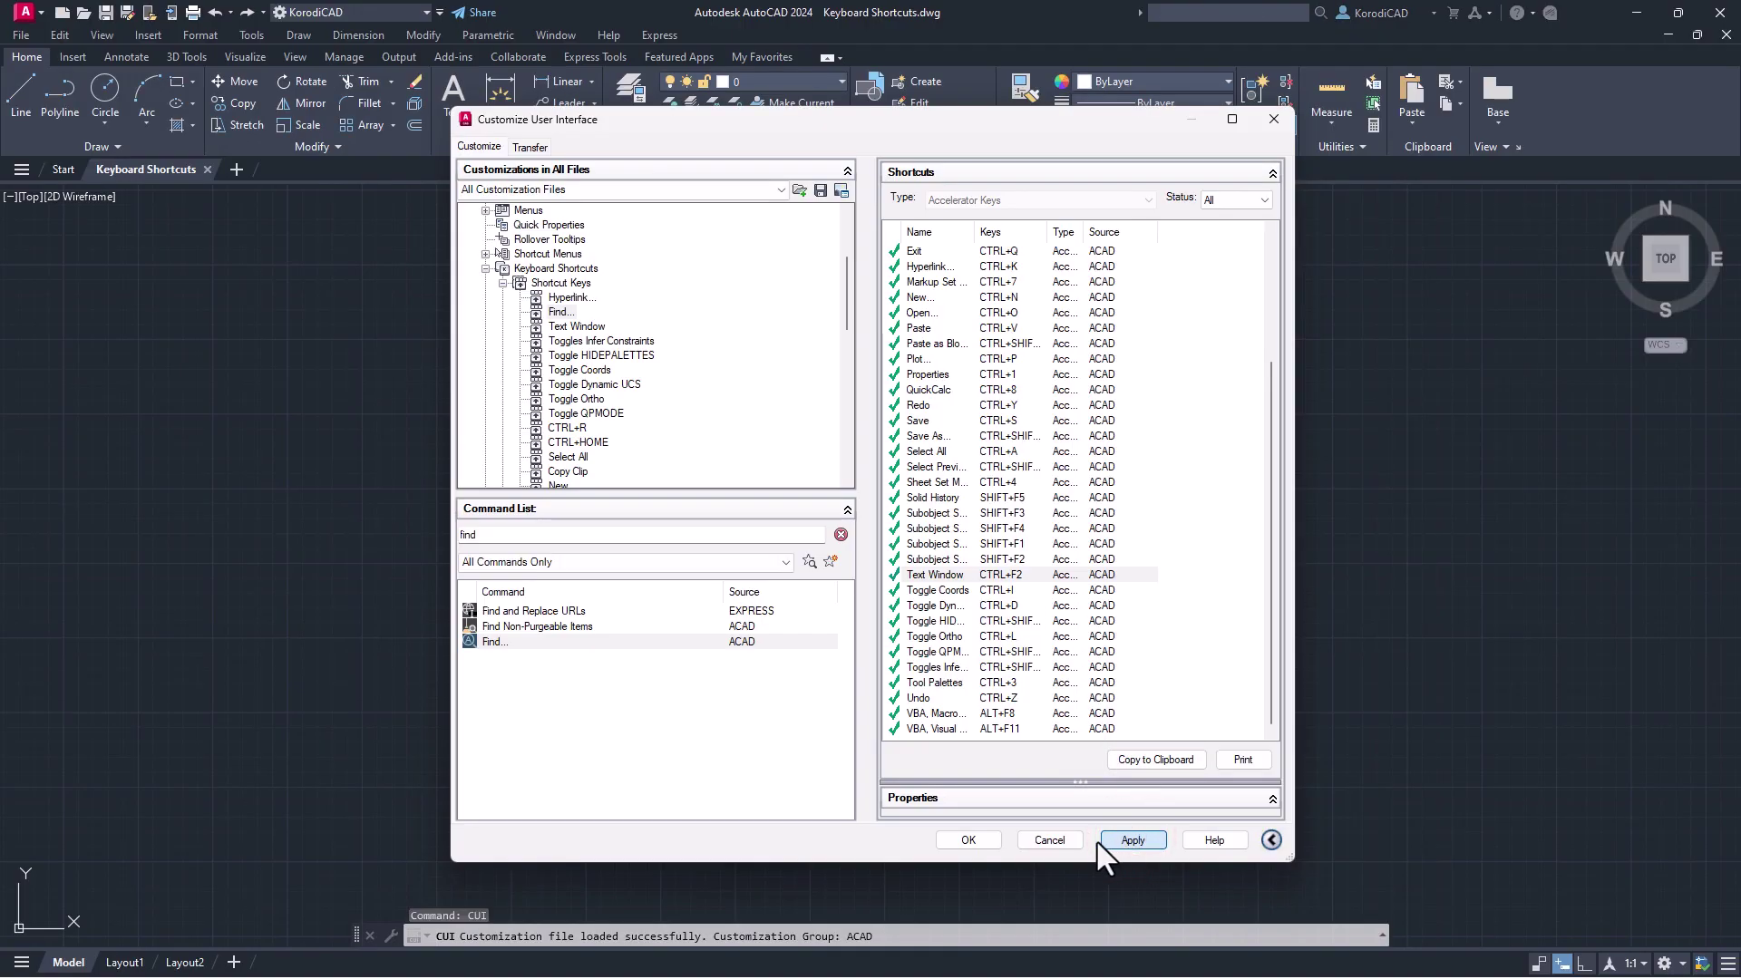
Step: Close CUI and test that Ctrl+F opens Find and Replace, then close it
{"action": "left_click", "coordinate": [965, 840]}
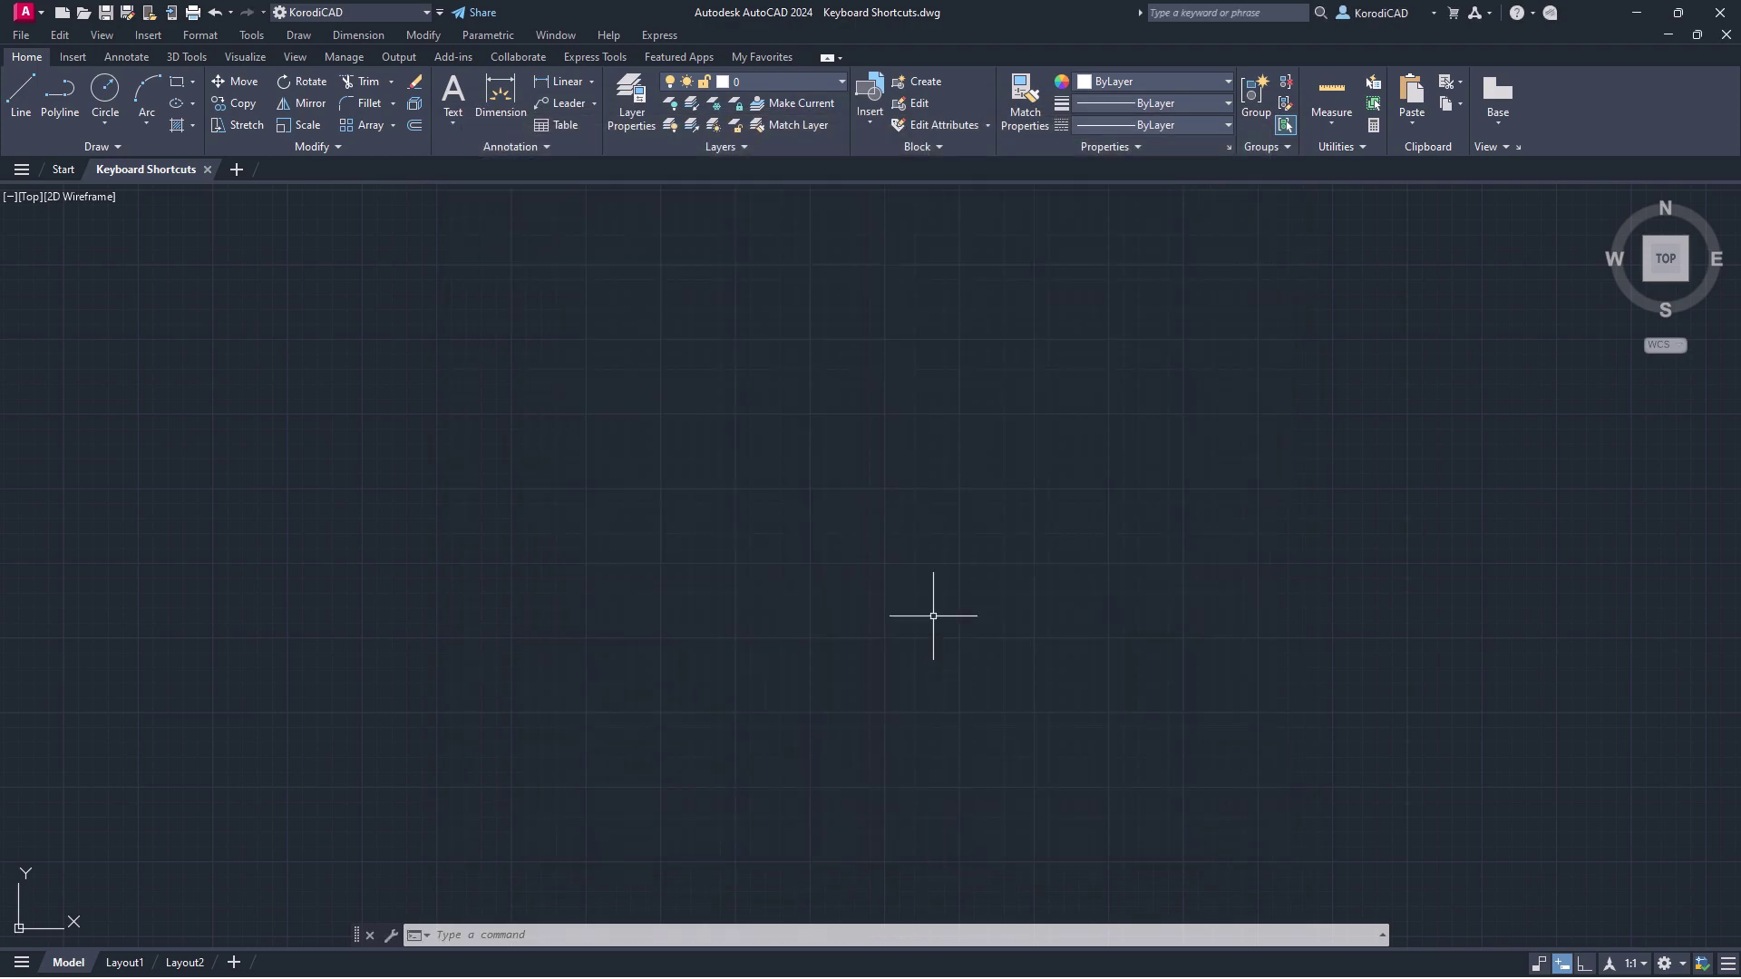
{"action": "key", "text": "ctrl+f"}
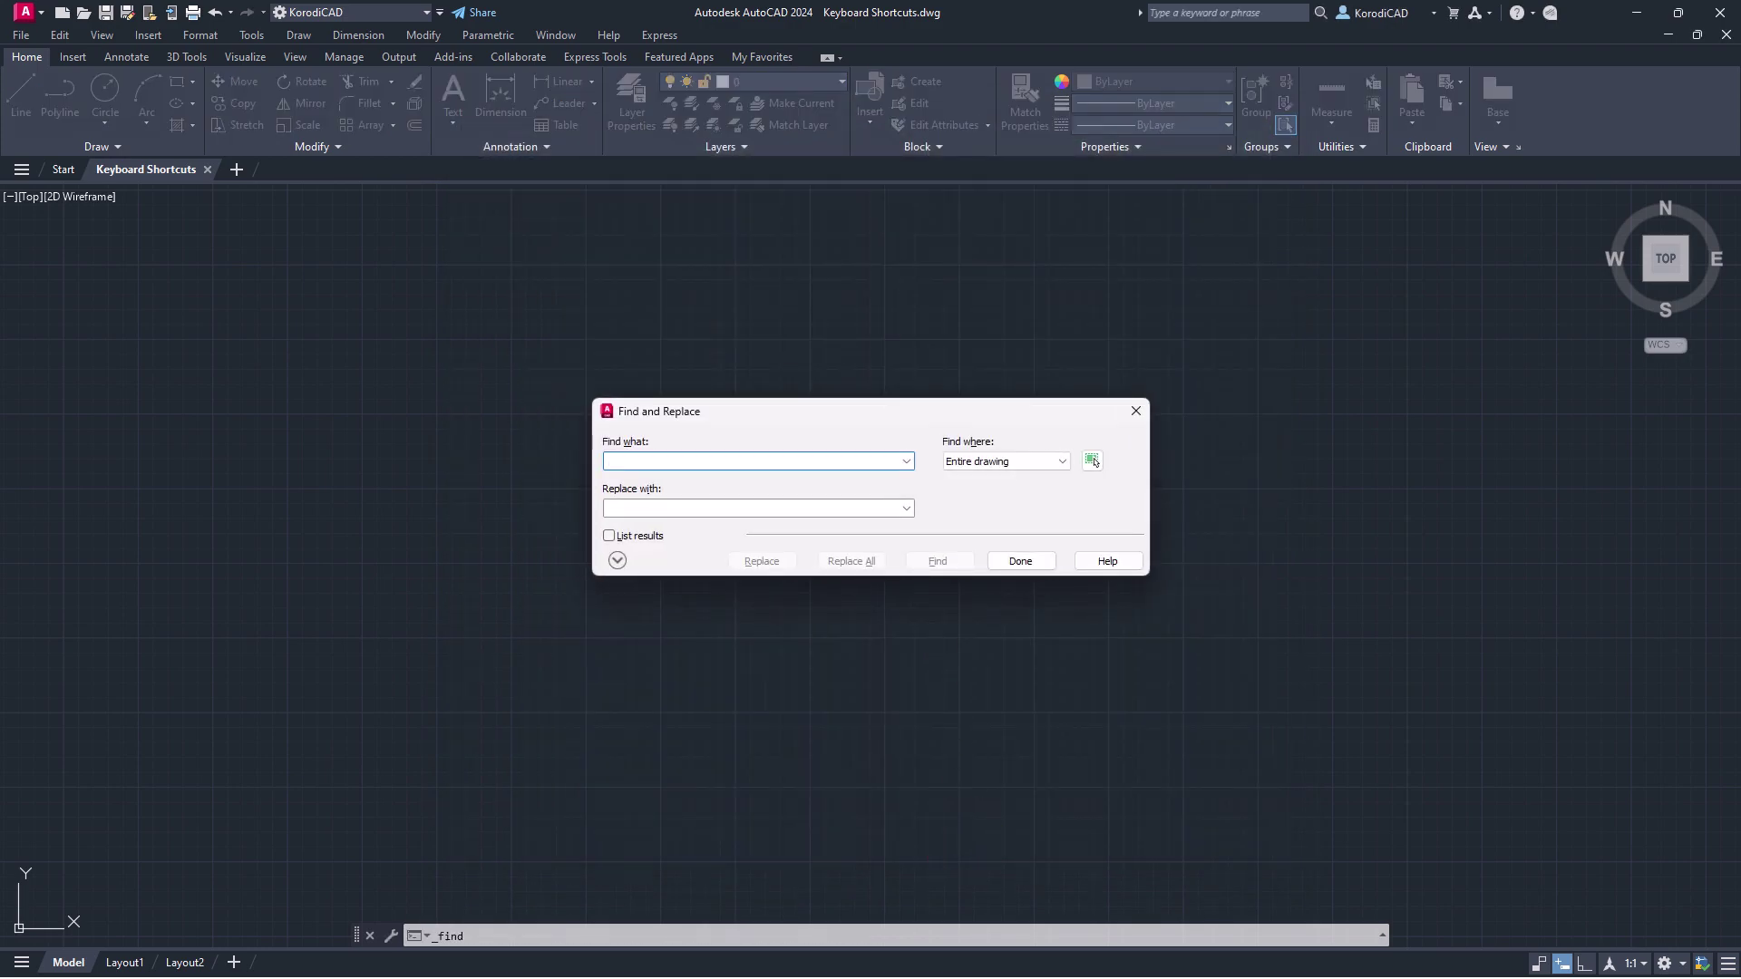
{"action": "left_click", "coordinate": [1020, 561]}
Step: Reopen CUI to confirm Find... shows CTRL+F, close it, and view the Edit menu
{"action": "type", "text": "cui"}
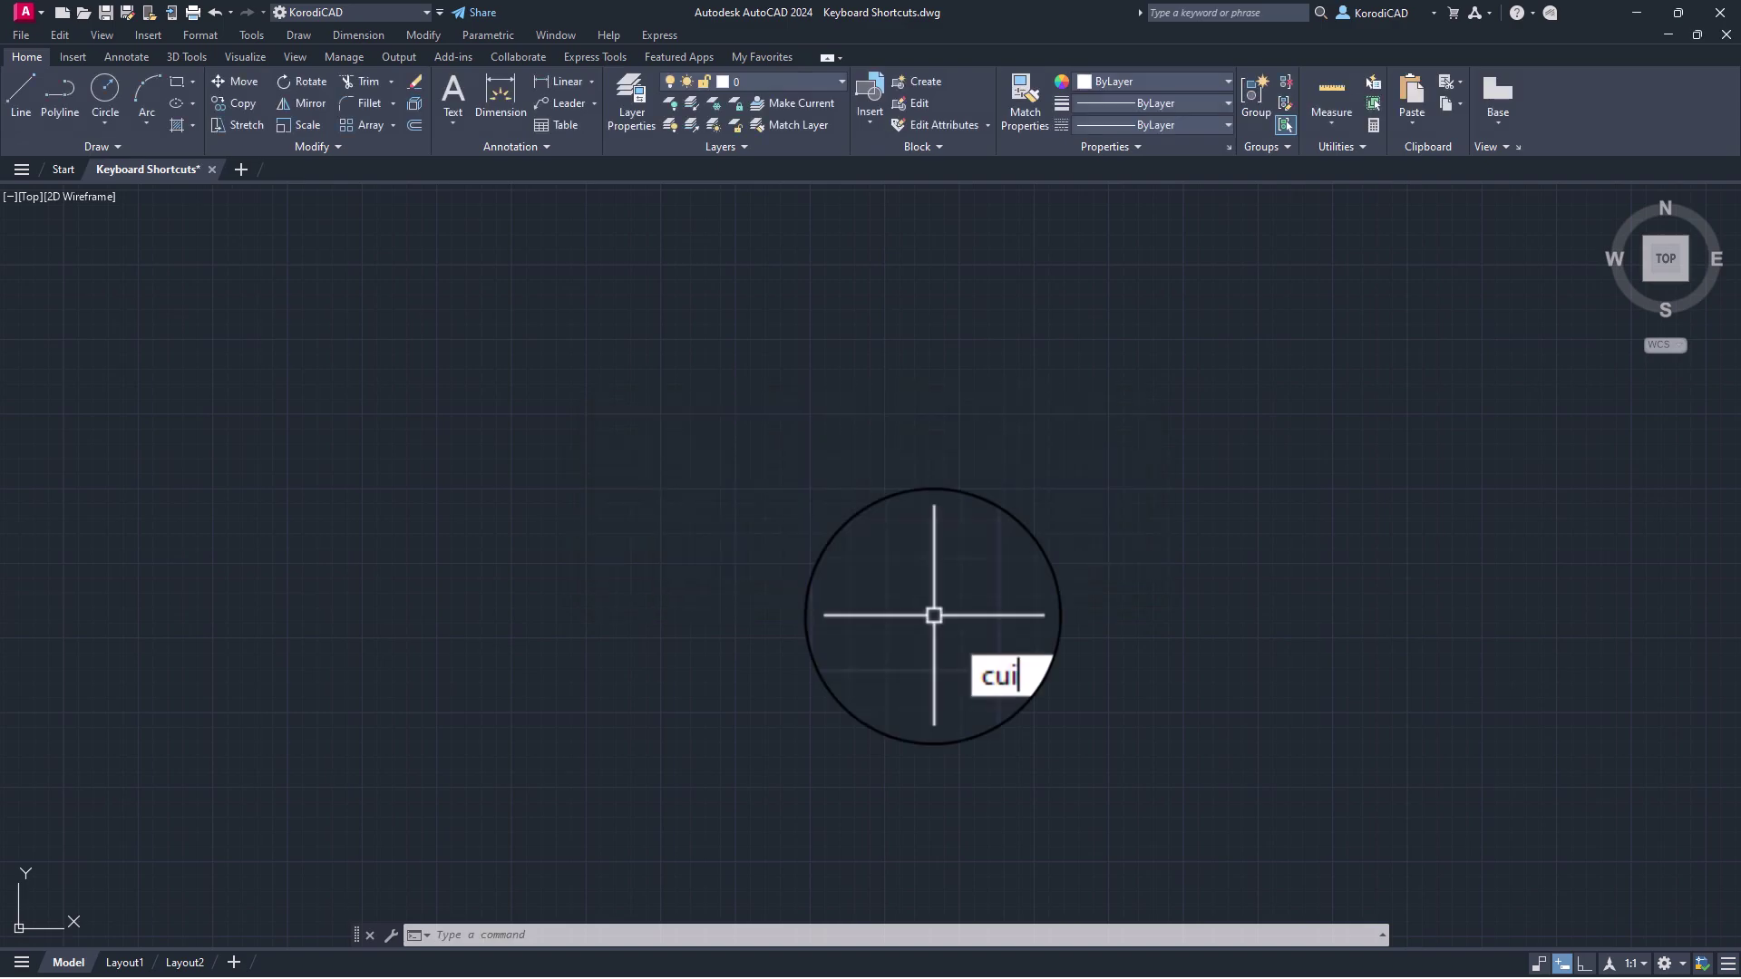
{"action": "key", "text": "Return"}
{"action": "left_click", "coordinate": [486, 413]}
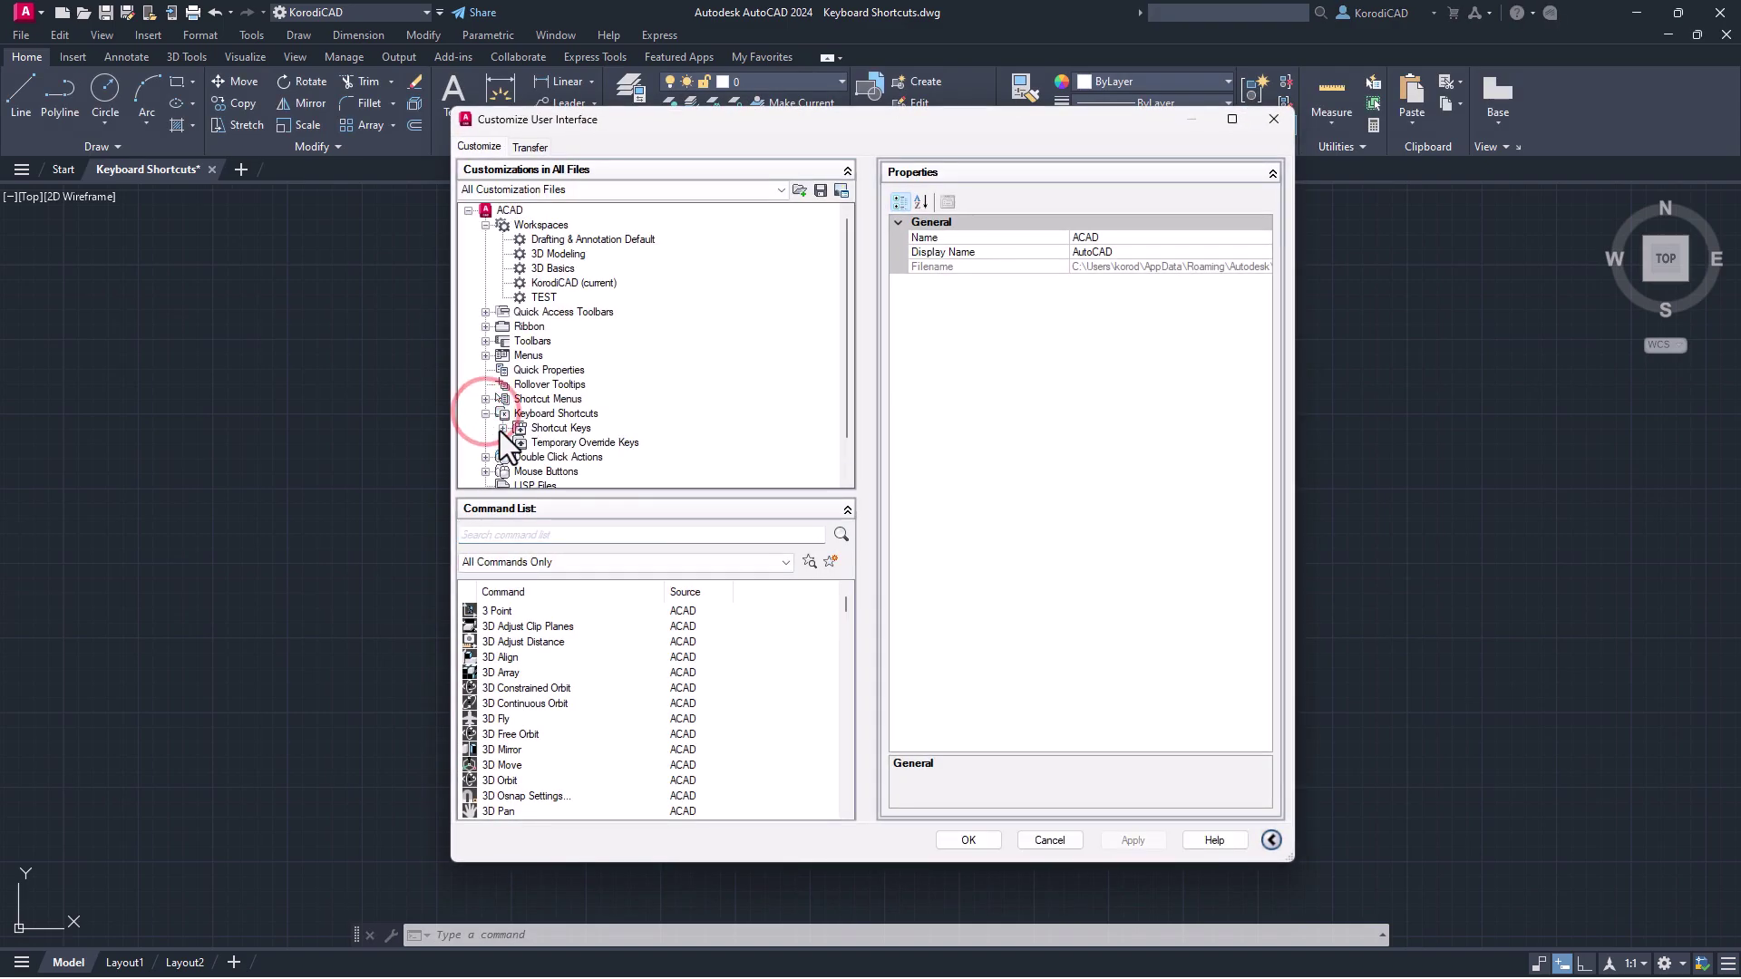
{"action": "left_click", "coordinate": [499, 429]}
{"action": "left_click", "coordinate": [569, 241]}
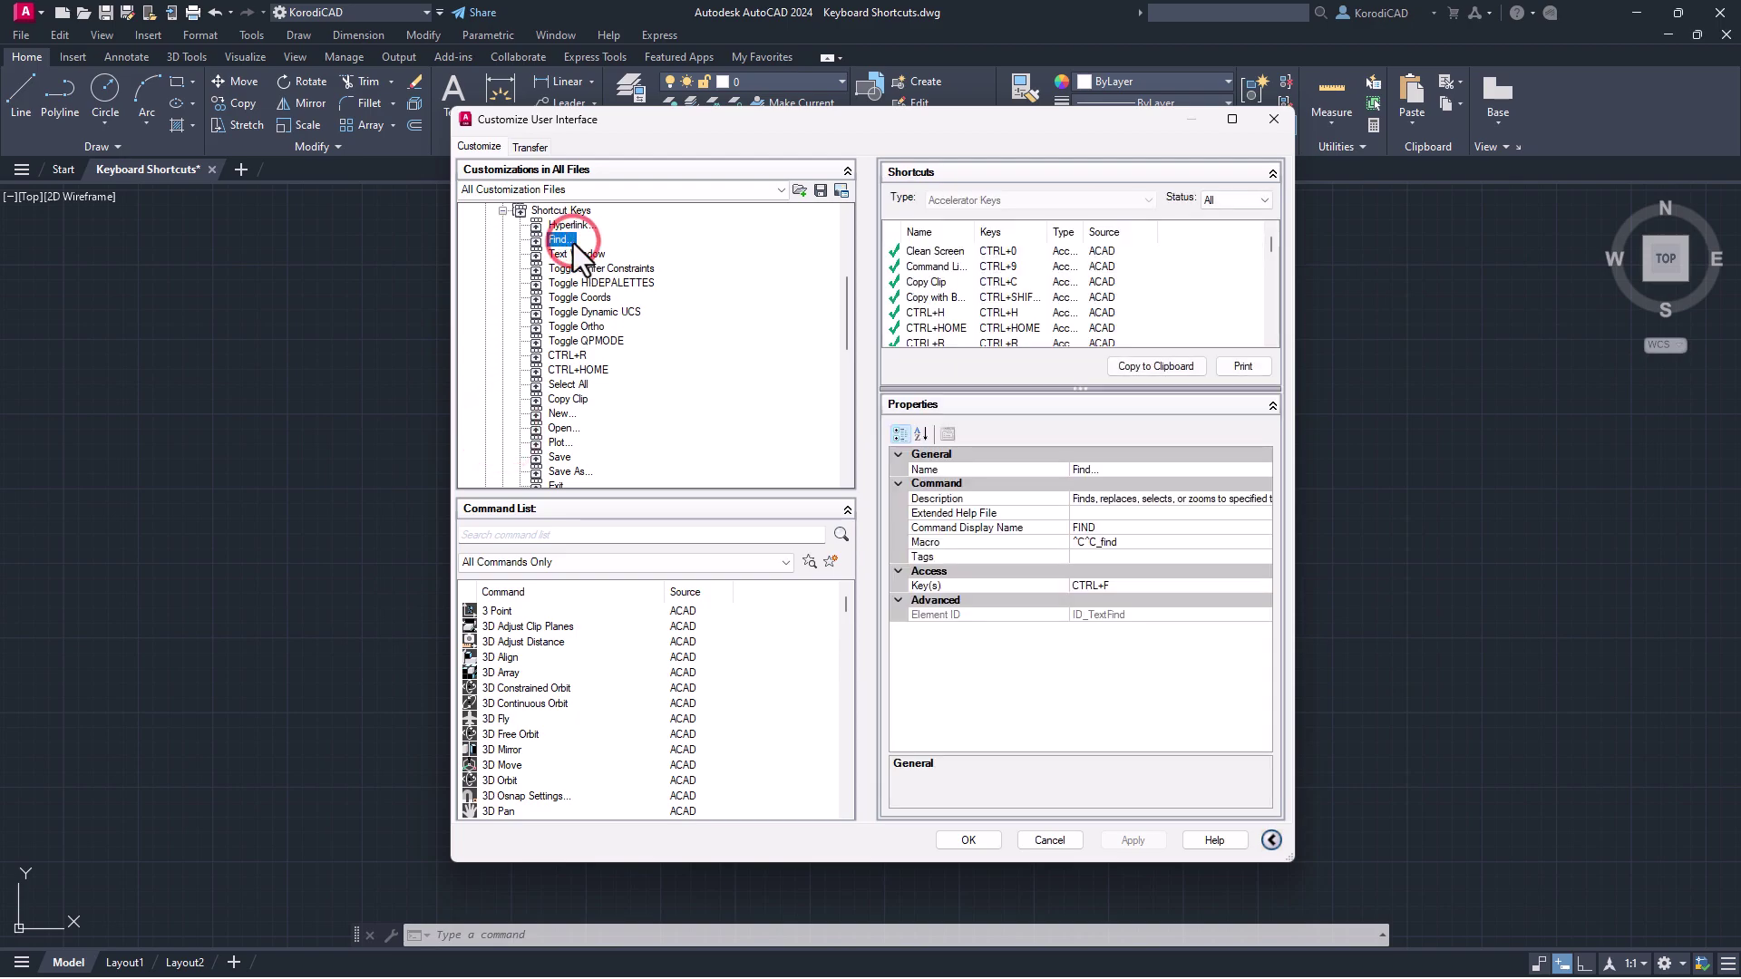
{"action": "left_click_drag", "start_coordinate": [1014, 388], "coordinate": [999, 722]}
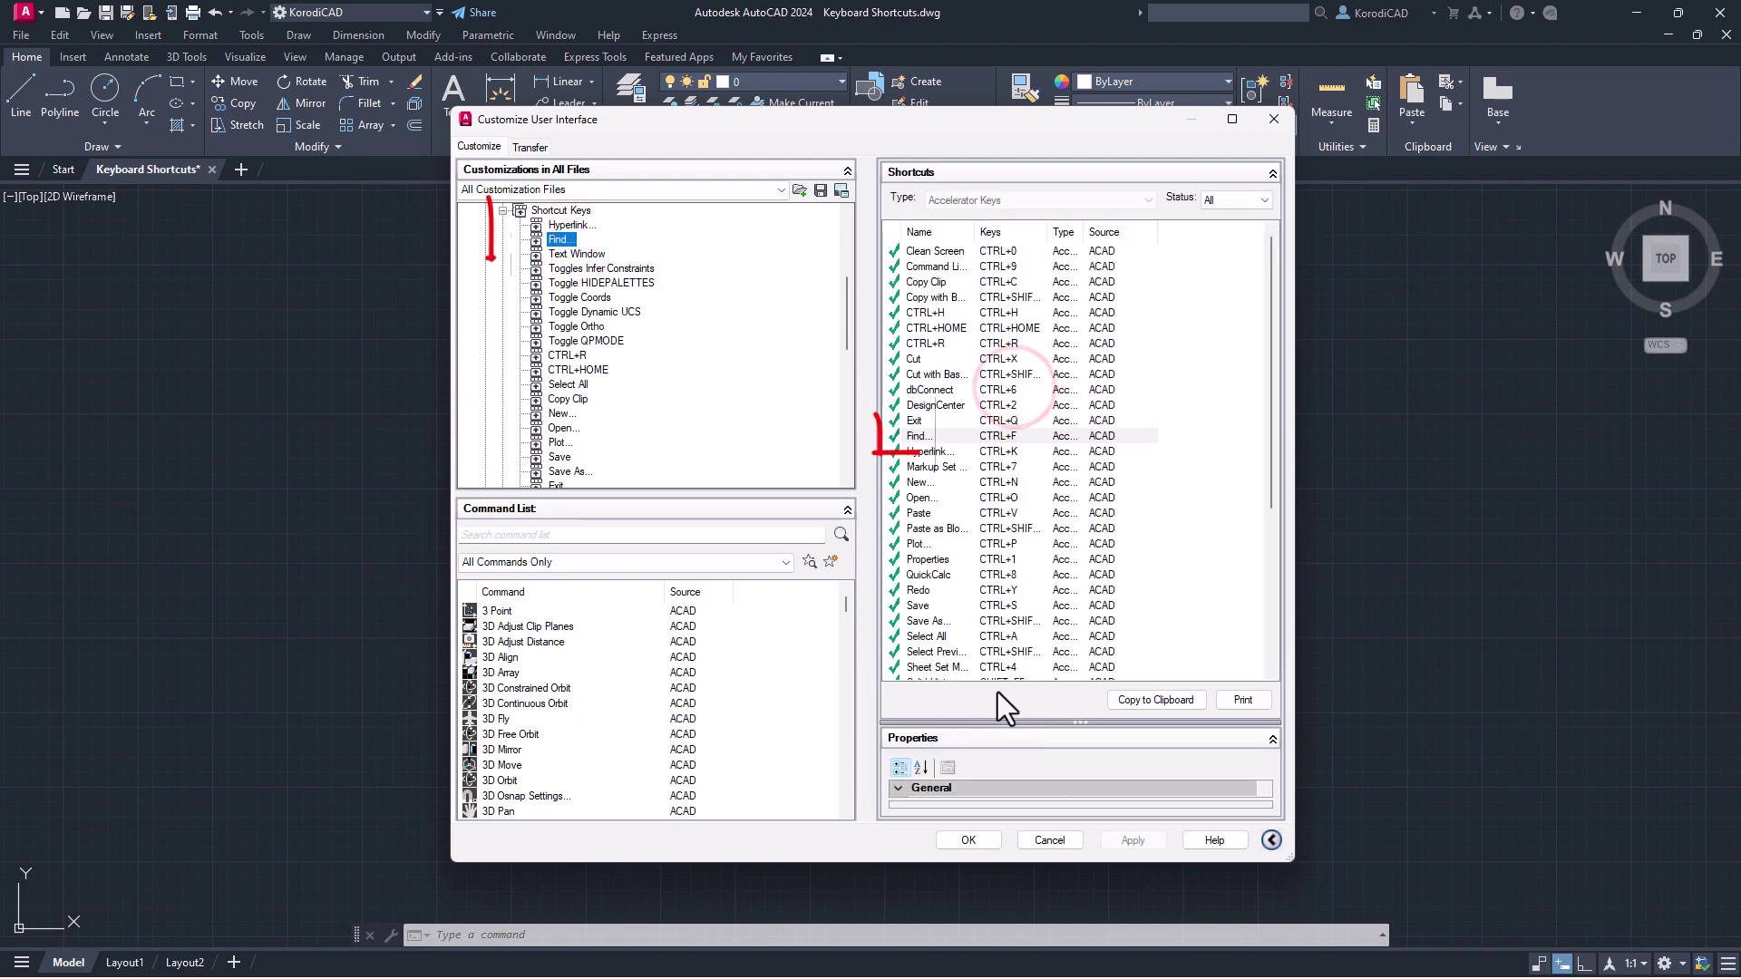
{"action": "left_click", "coordinate": [939, 438]}
{"action": "left_click_drag", "start_coordinate": [1063, 720], "coordinate": [1077, 496]}
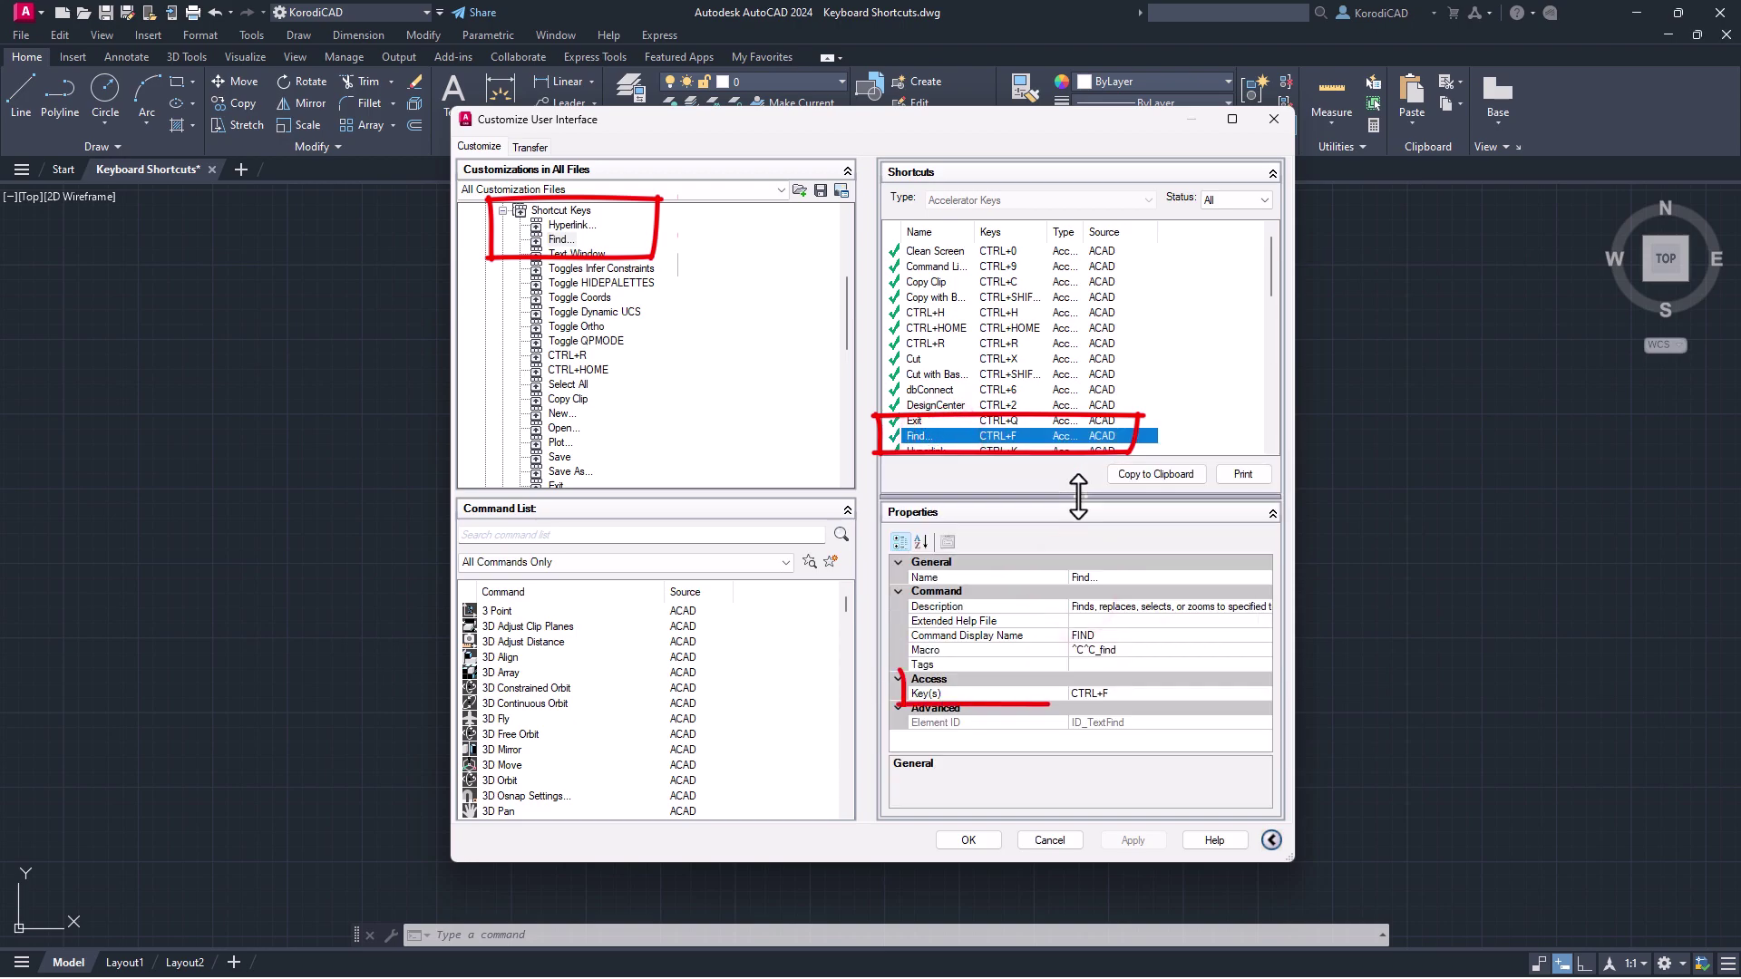
{"action": "left_click", "coordinate": [959, 842]}
{"action": "left_click", "coordinate": [60, 35]}
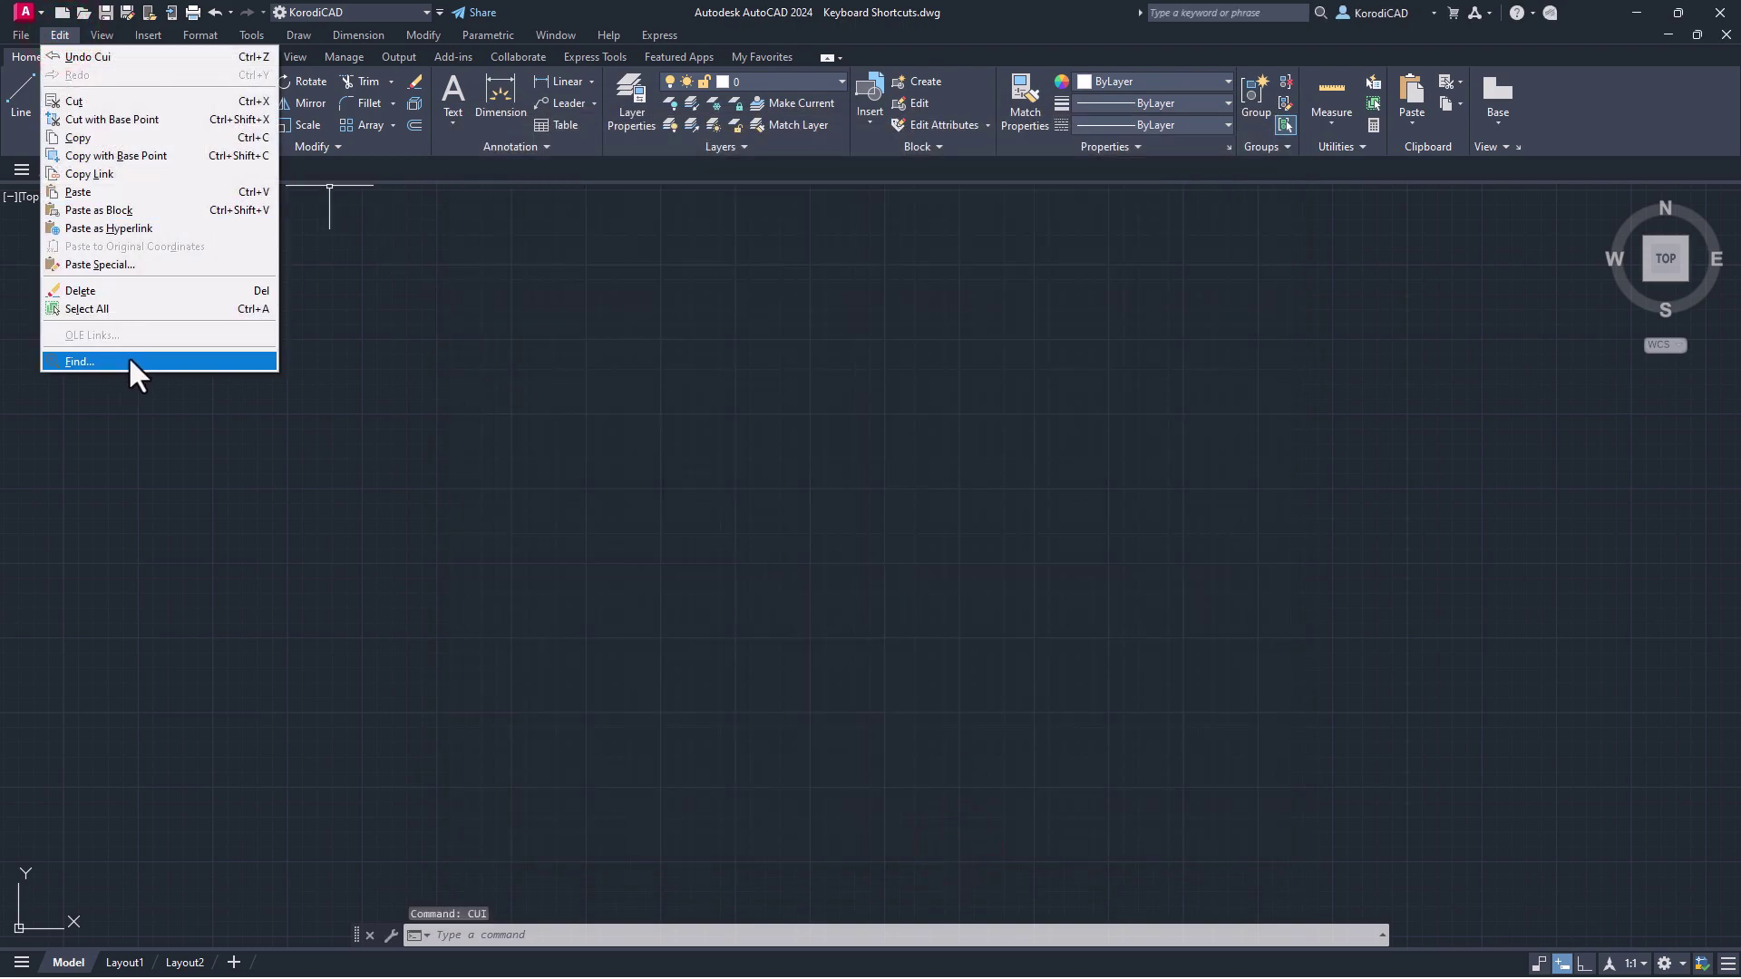
Step: Quit AutoCAD without saving, relaunch, and check Edit > Find... still shows Ctrl+F
{"action": "key", "text": "Escape"}
{"action": "key", "text": "Escape"}
{"action": "key", "text": "ctrl+q"}
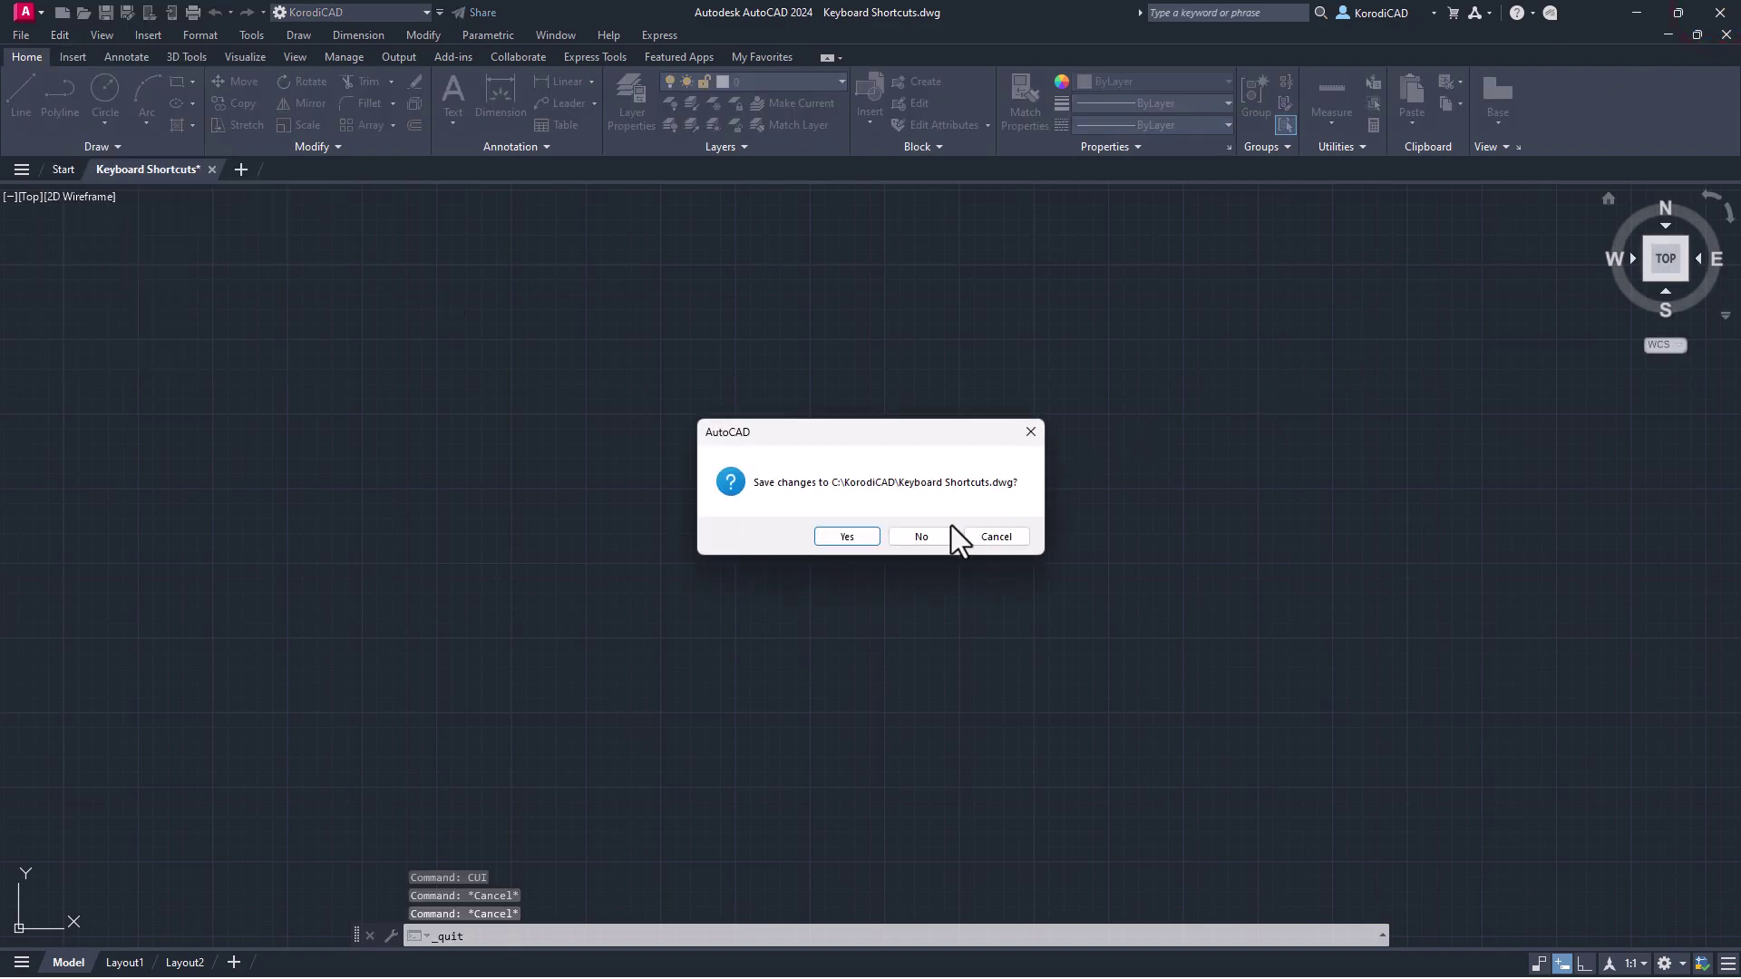
{"action": "left_click", "coordinate": [918, 536]}
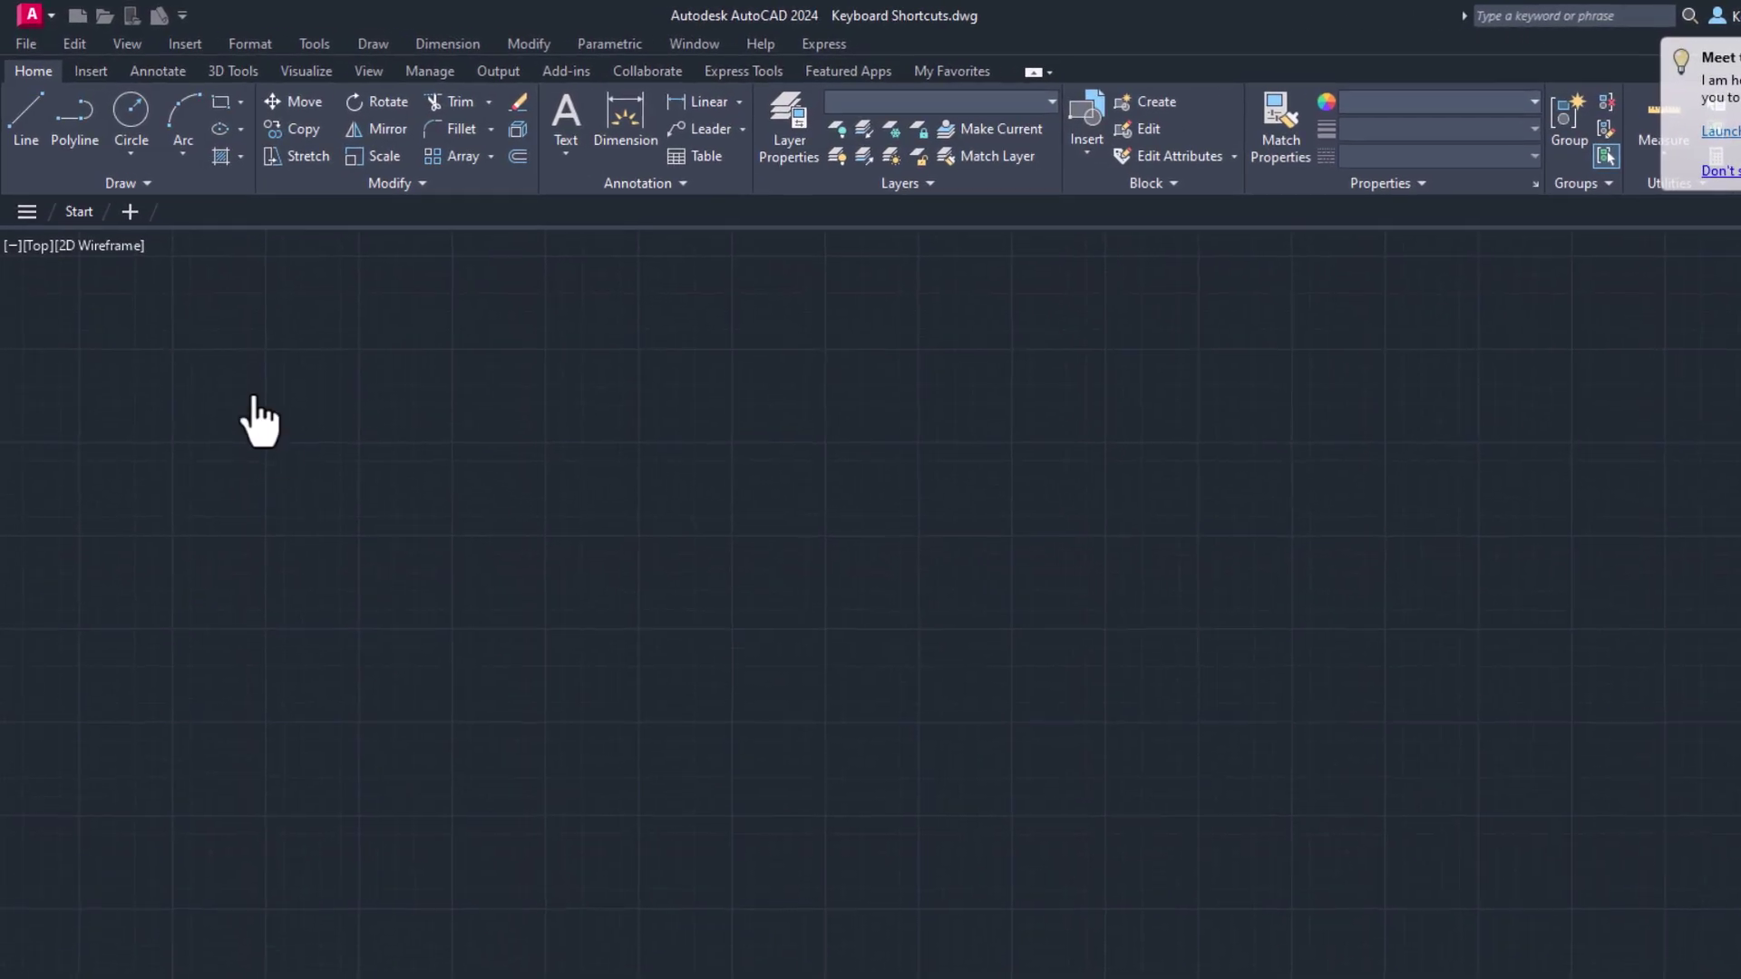
{"action": "left_click", "coordinate": [73, 44]}
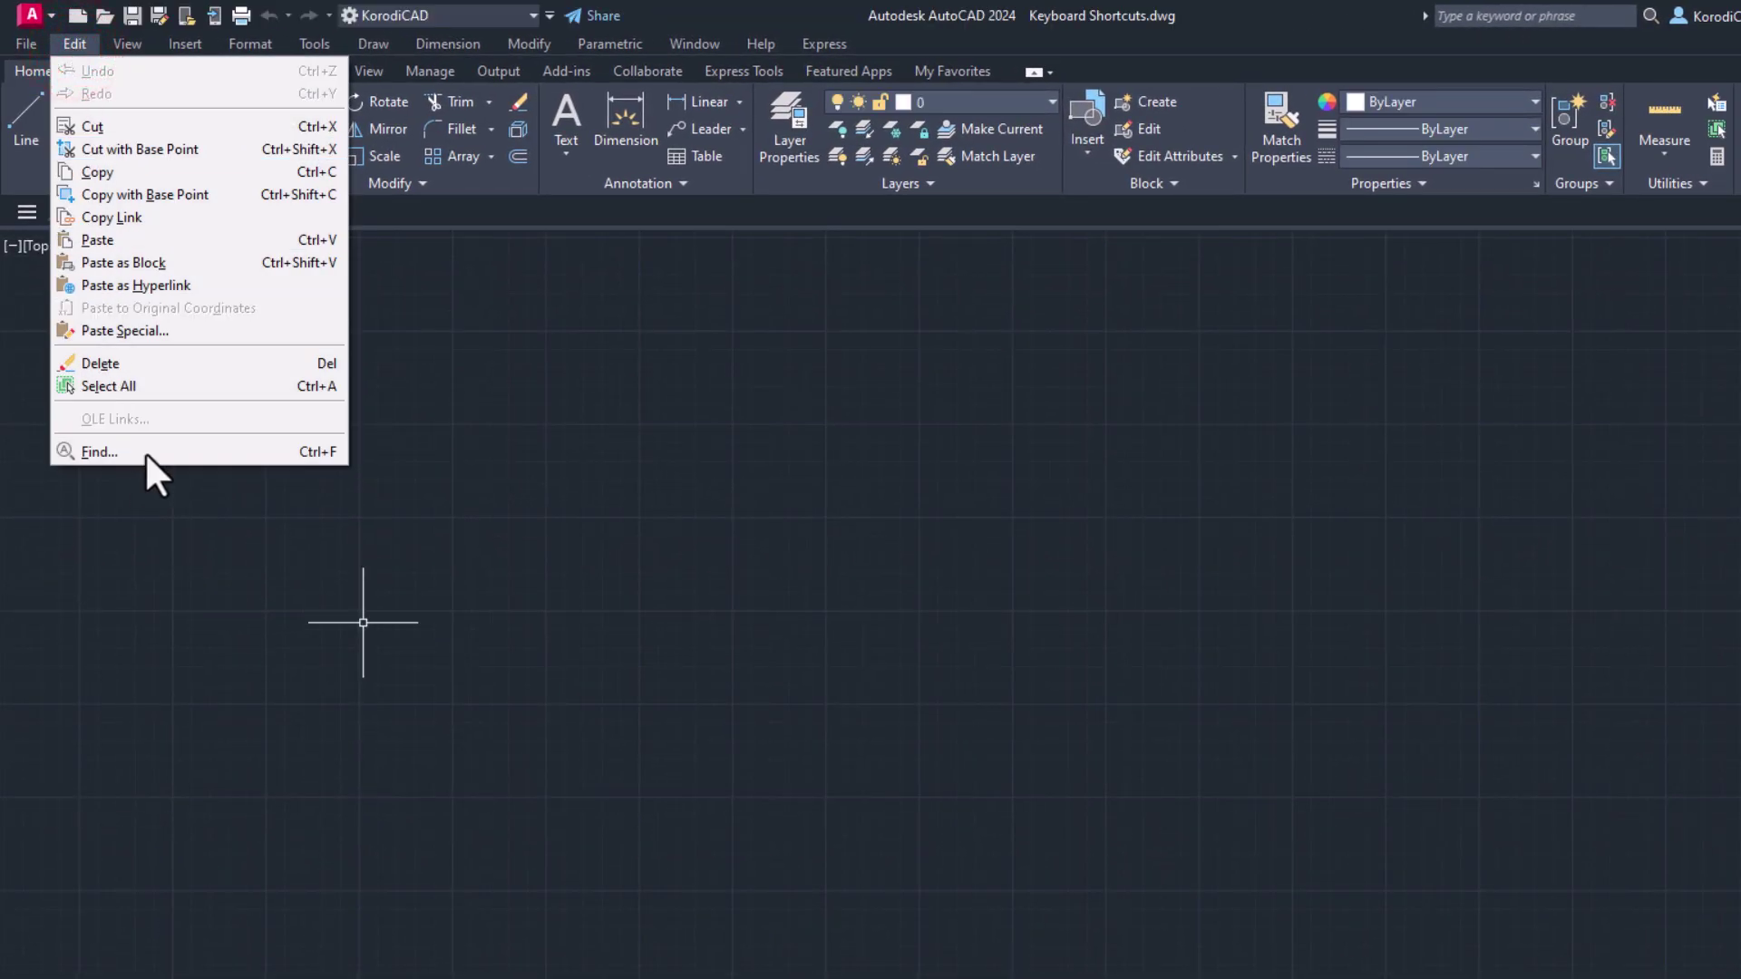
Step: Select the door block and start a Ctrl+Shift+C base-point copy, then cancel it
{"action": "left_click", "coordinate": [564, 470]}
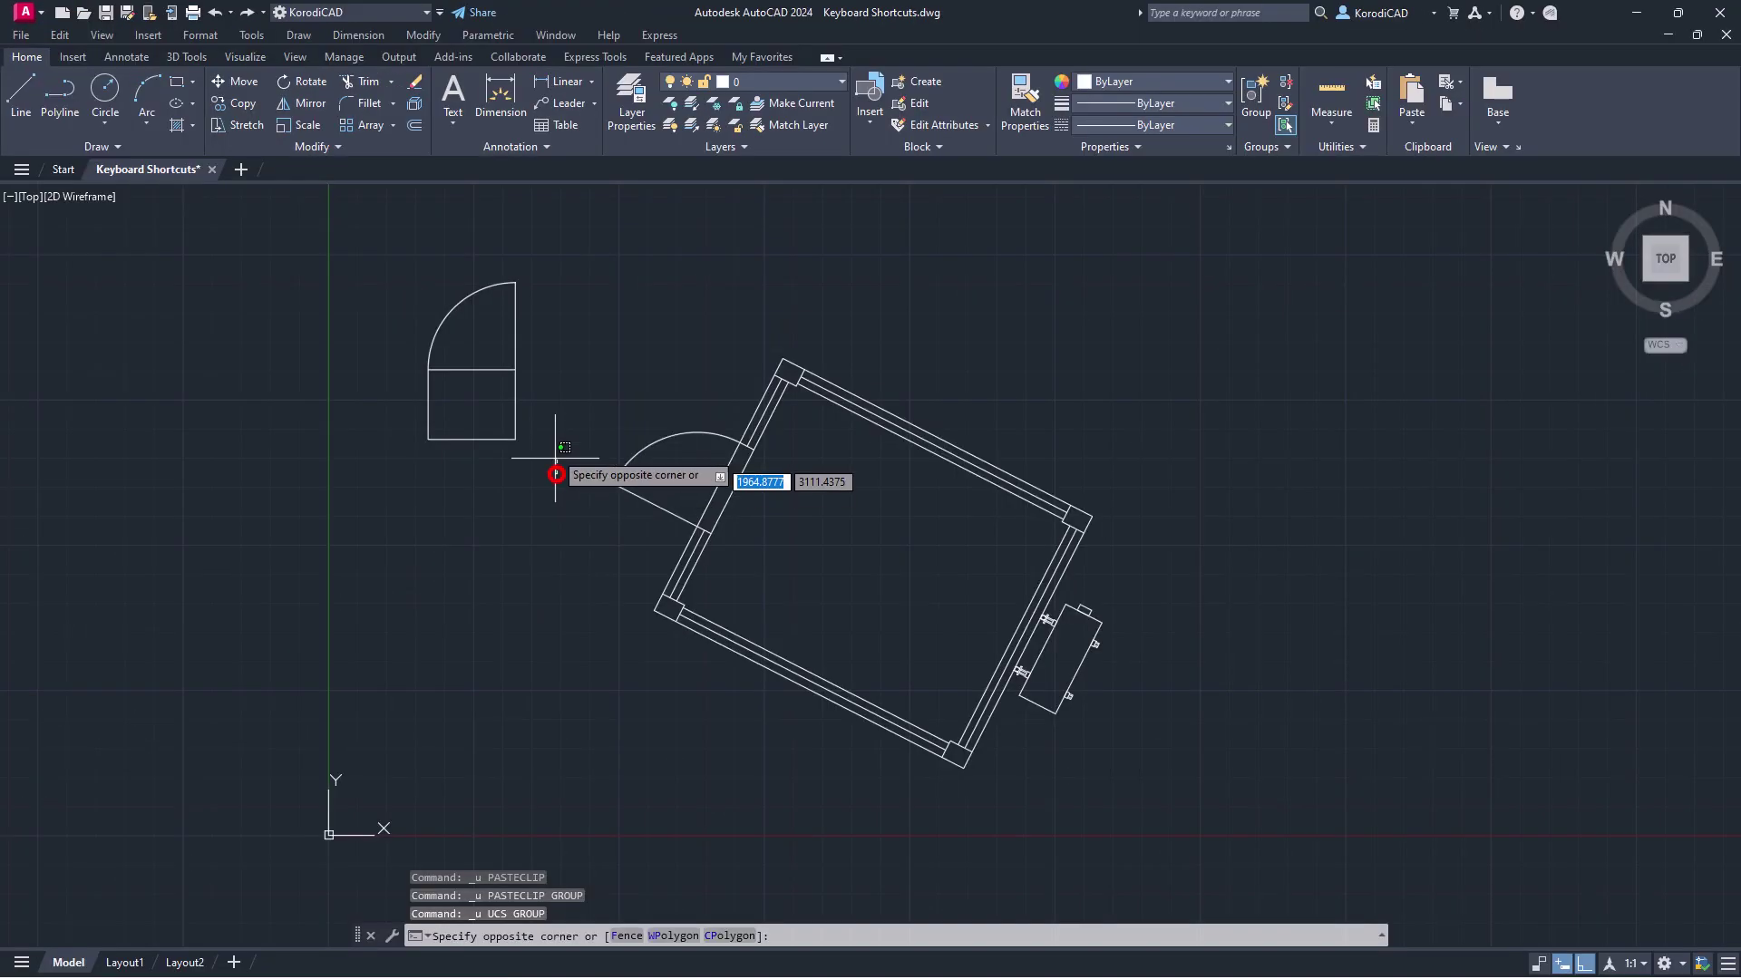
{"action": "left_click", "coordinate": [413, 226]}
{"action": "key", "text": "ctrl+shift+c"}
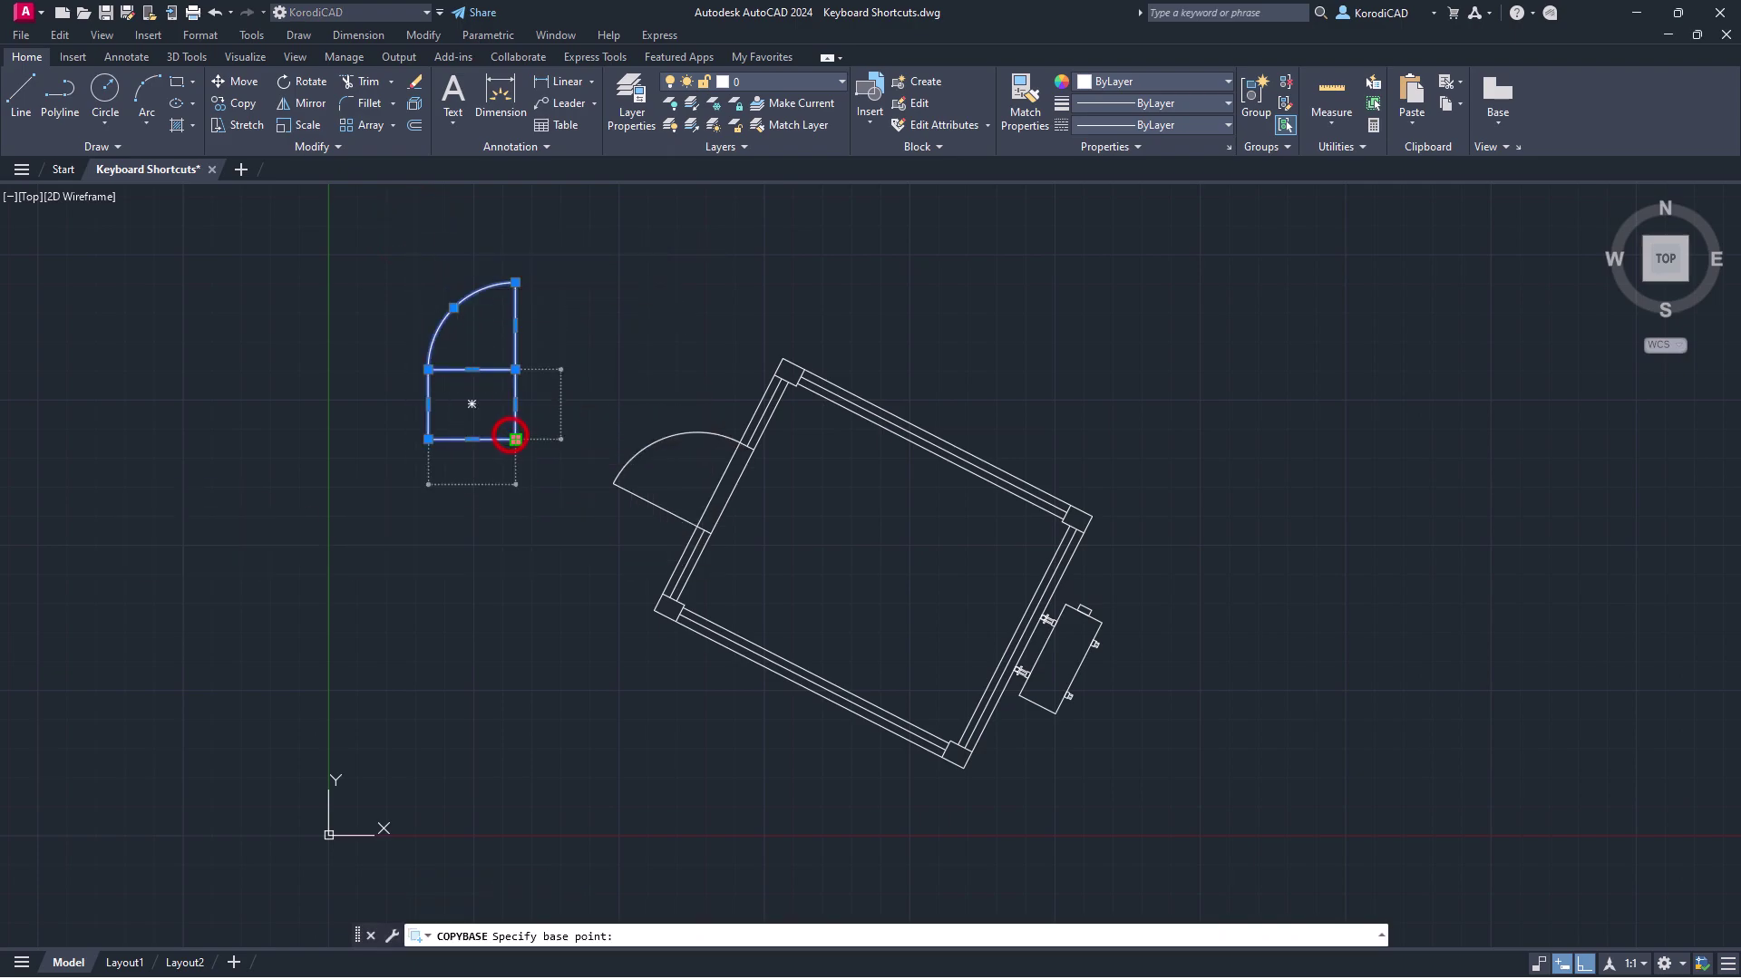
{"action": "key", "text": "Escape"}
{"action": "key", "text": "Escape"}
Step: Align the UCS to the lower wall with Ctrl+B and paste two door copies along it
{"action": "key", "text": "ctrl+b"}
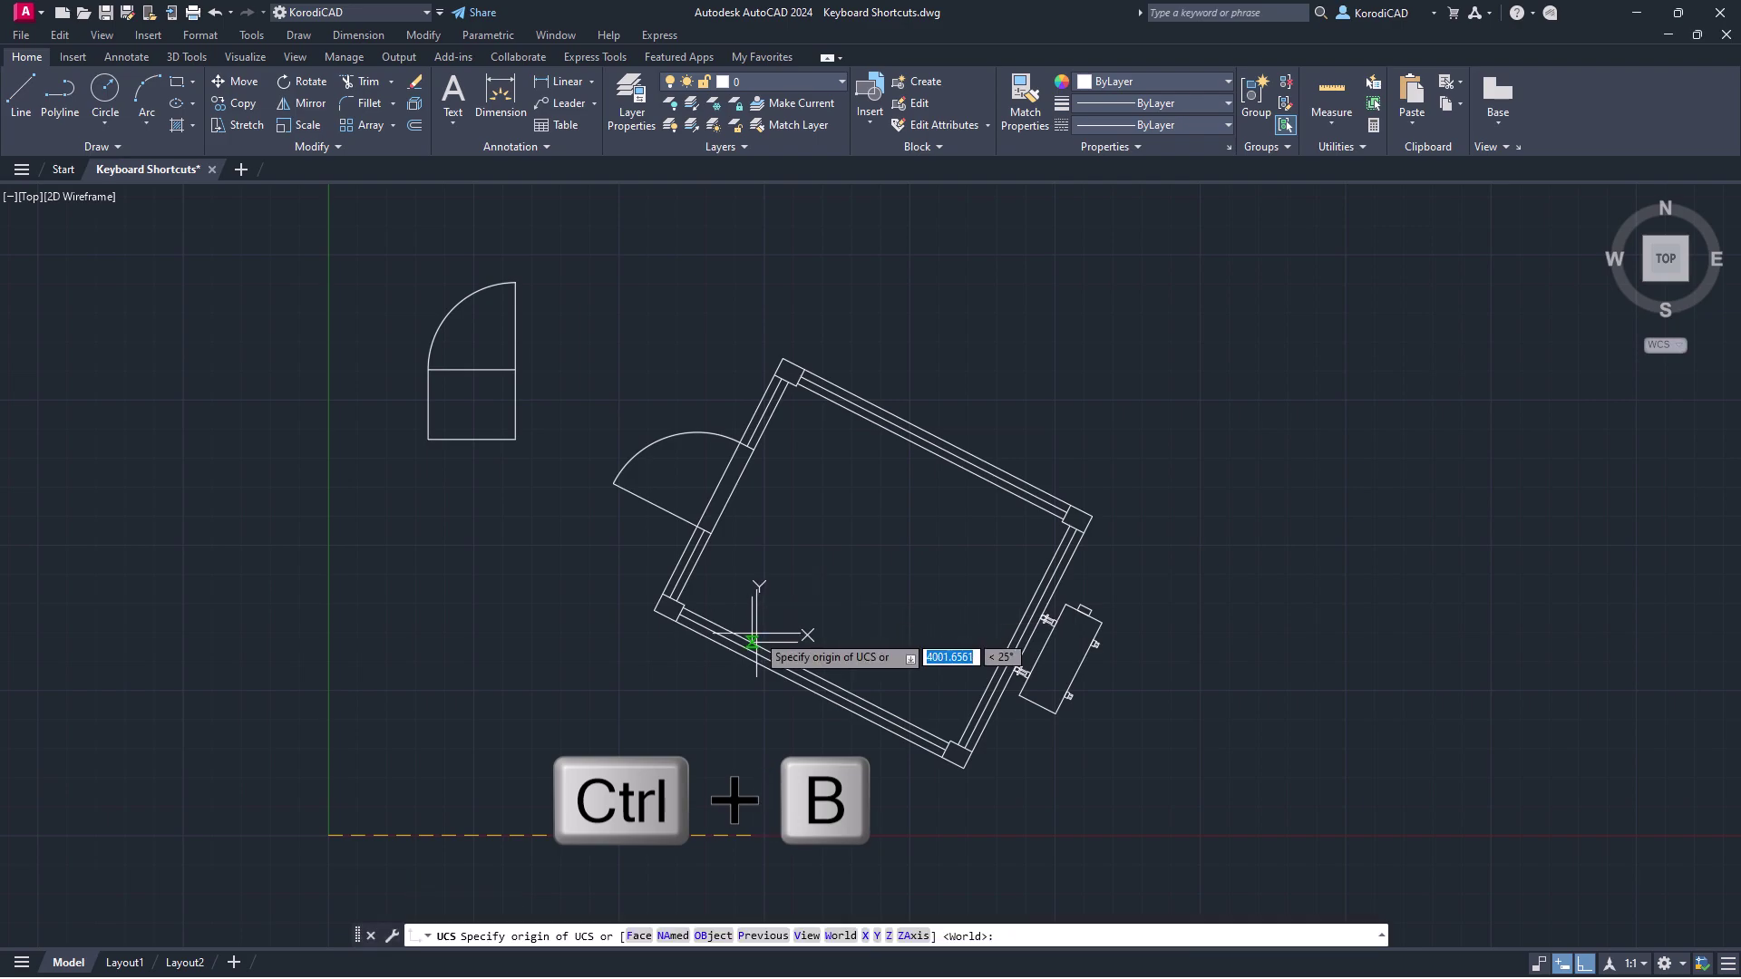
{"action": "left_click", "coordinate": [754, 642]}
{"action": "left_click", "coordinate": [776, 649]}
{"action": "key", "text": "Return"}
{"action": "key", "text": "ctrl+v"}
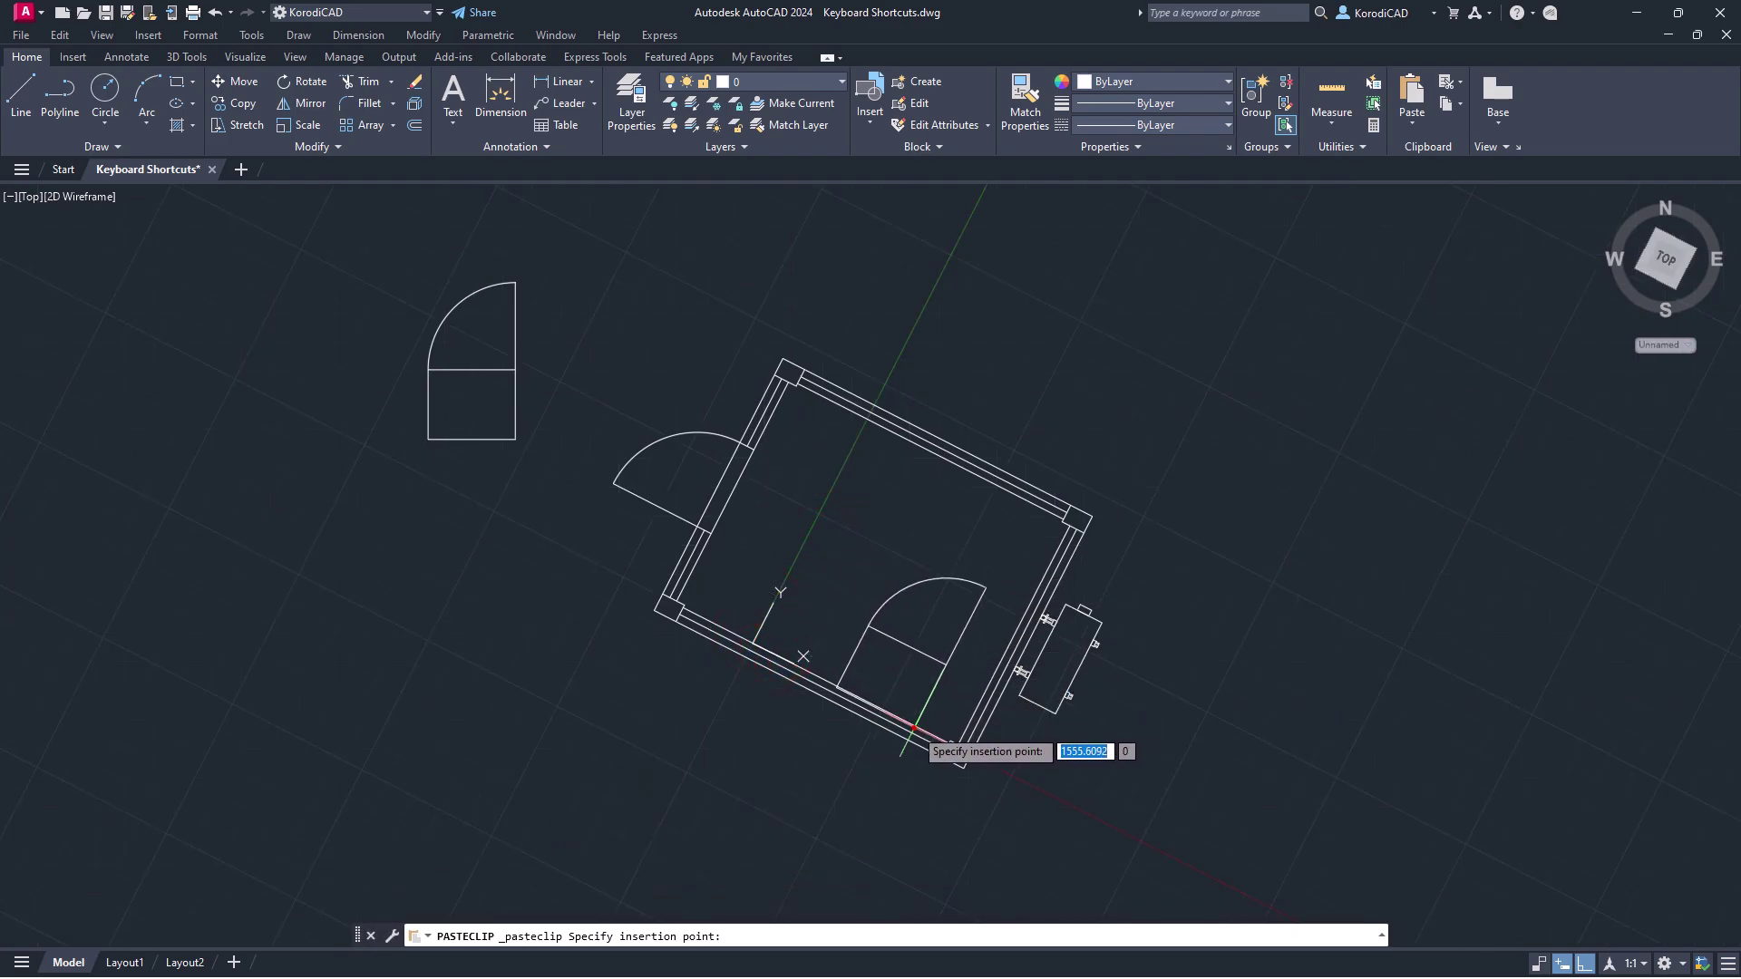
{"action": "left_click", "coordinate": [917, 731]}
{"action": "key", "text": "ctrl+v"}
{"action": "left_click", "coordinate": [827, 680]}
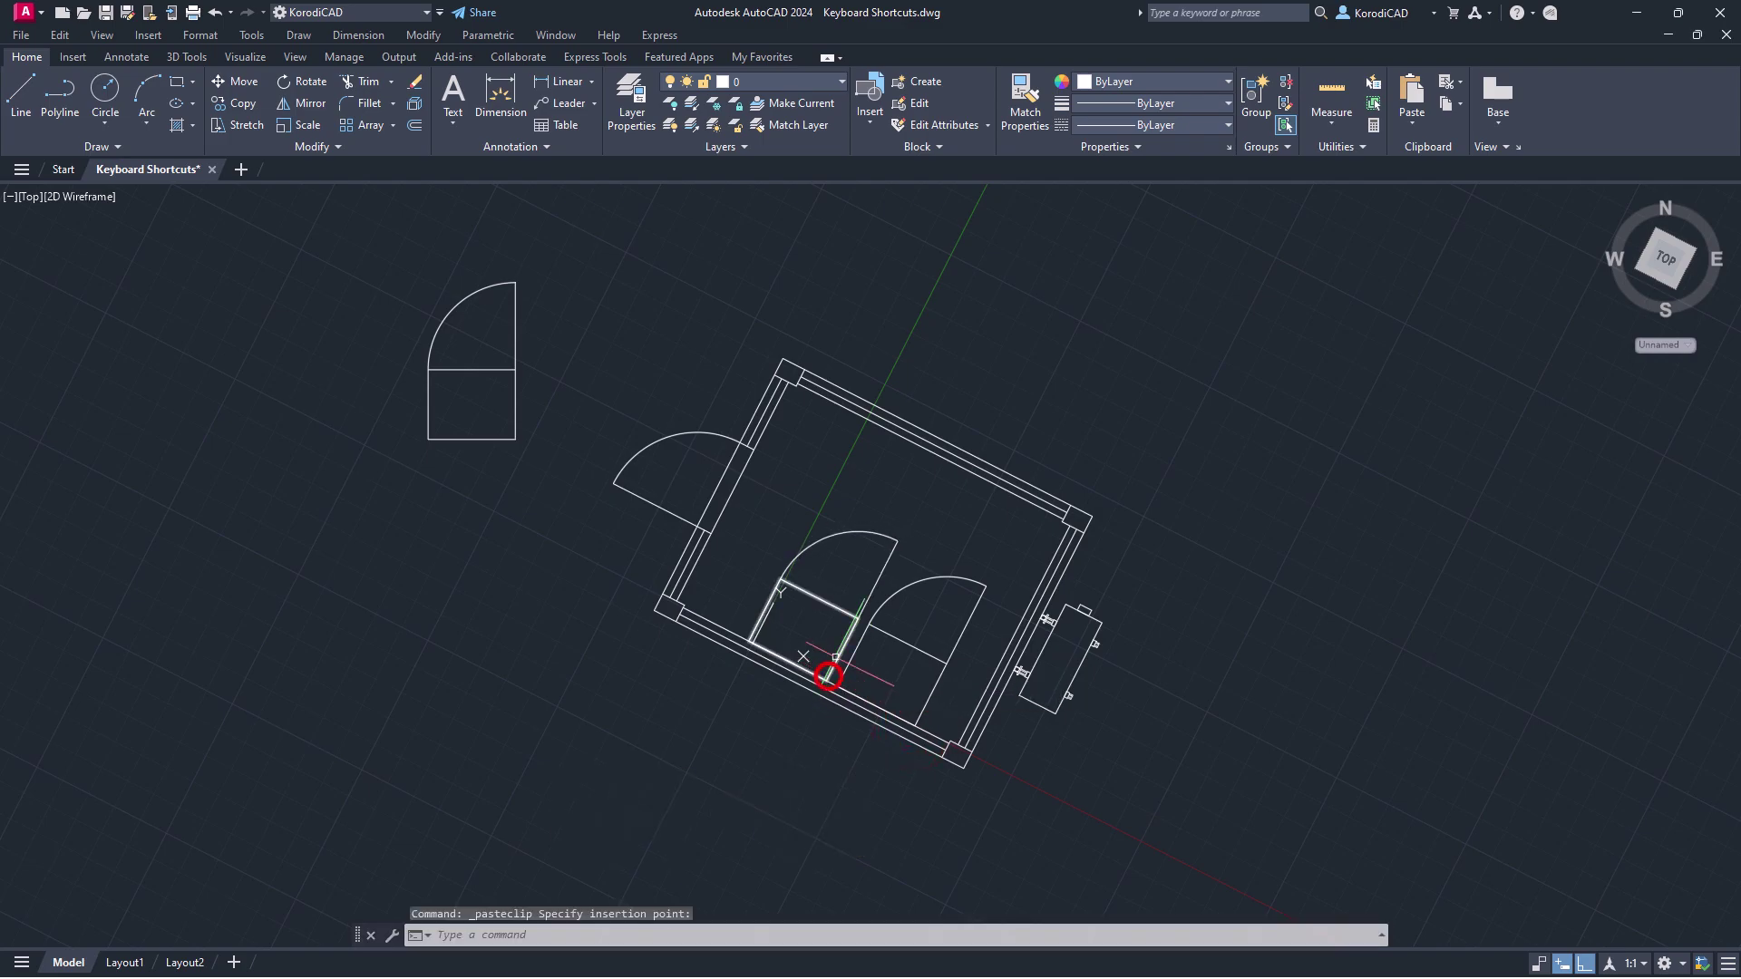
Step: Align the UCS to the upper wall and paste a door into the room's upper corner
{"action": "key", "text": "ctrl+b"}
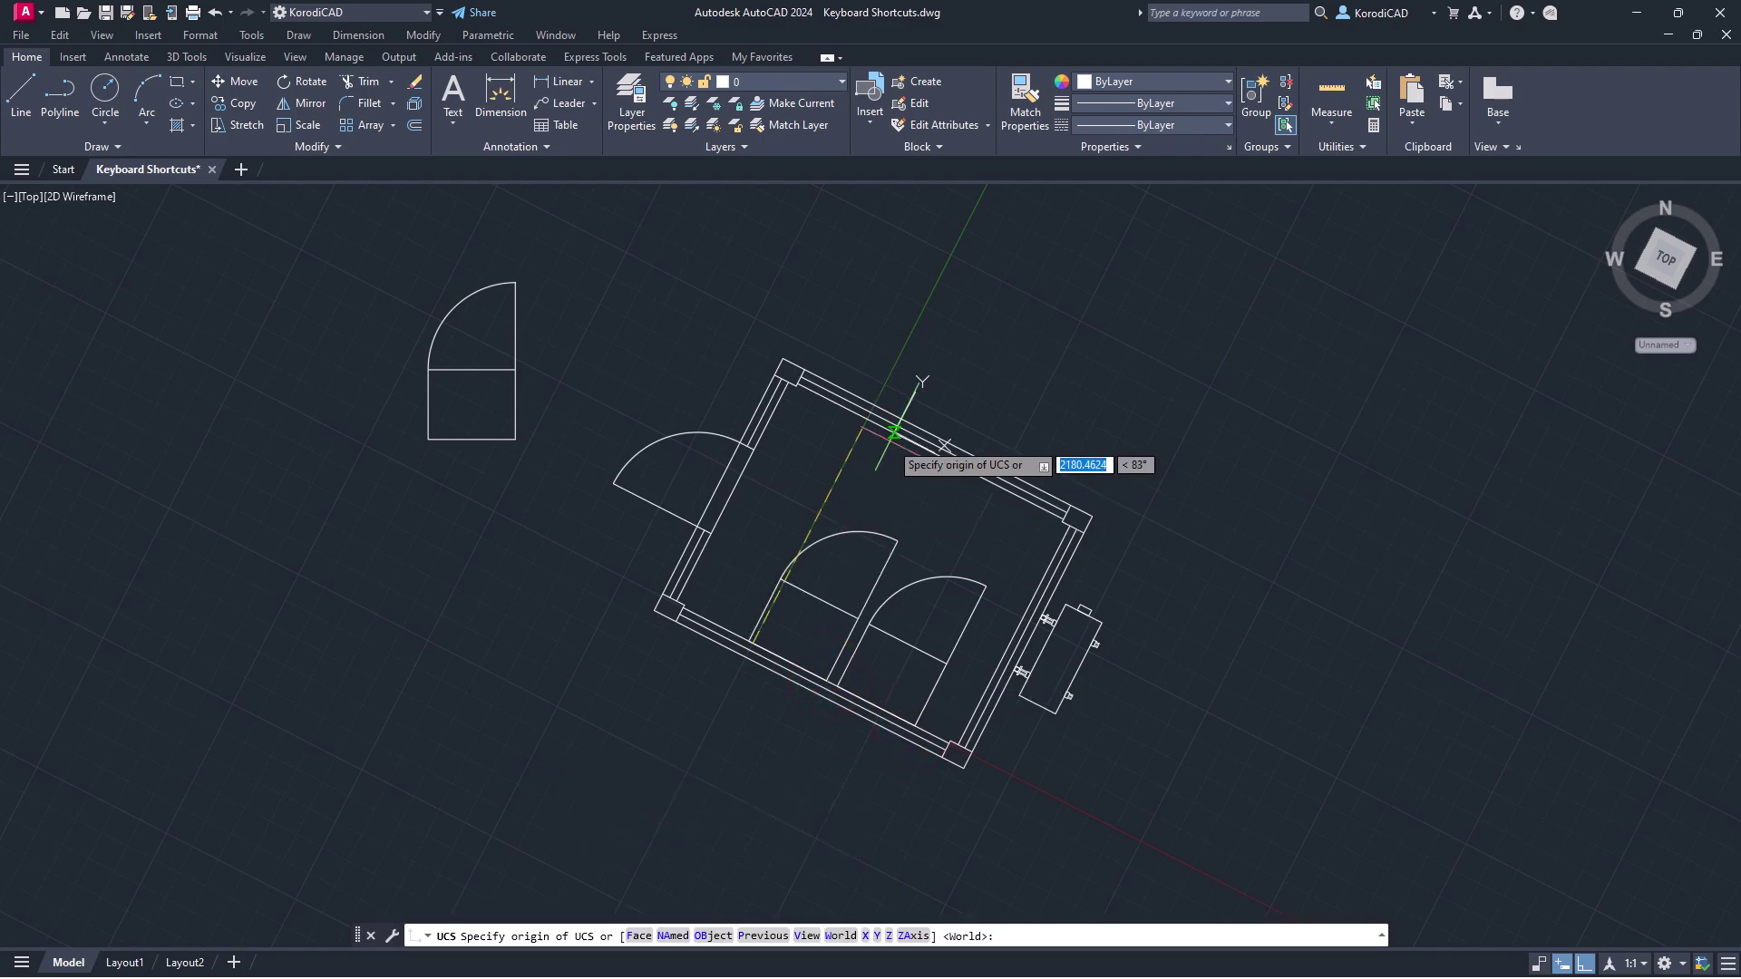
{"action": "left_click", "coordinate": [886, 435]}
{"action": "left_click", "coordinate": [860, 423]}
{"action": "key", "text": "ctrl+v"}
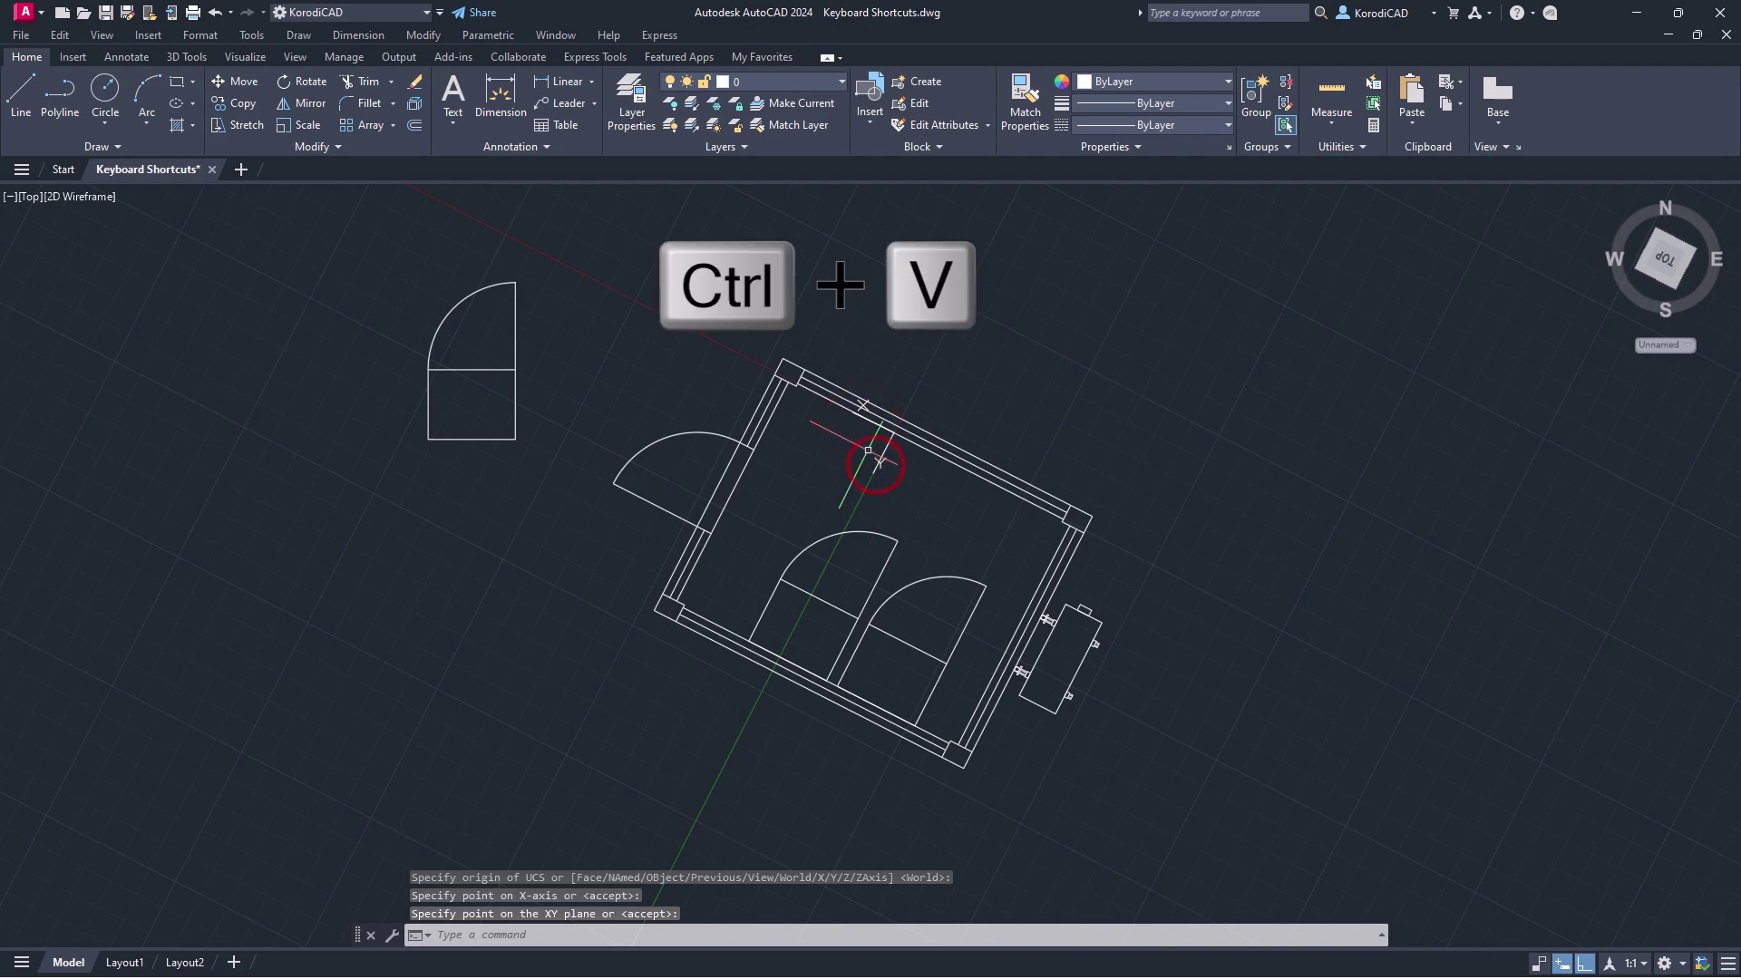
{"action": "left_click", "coordinate": [811, 395]}
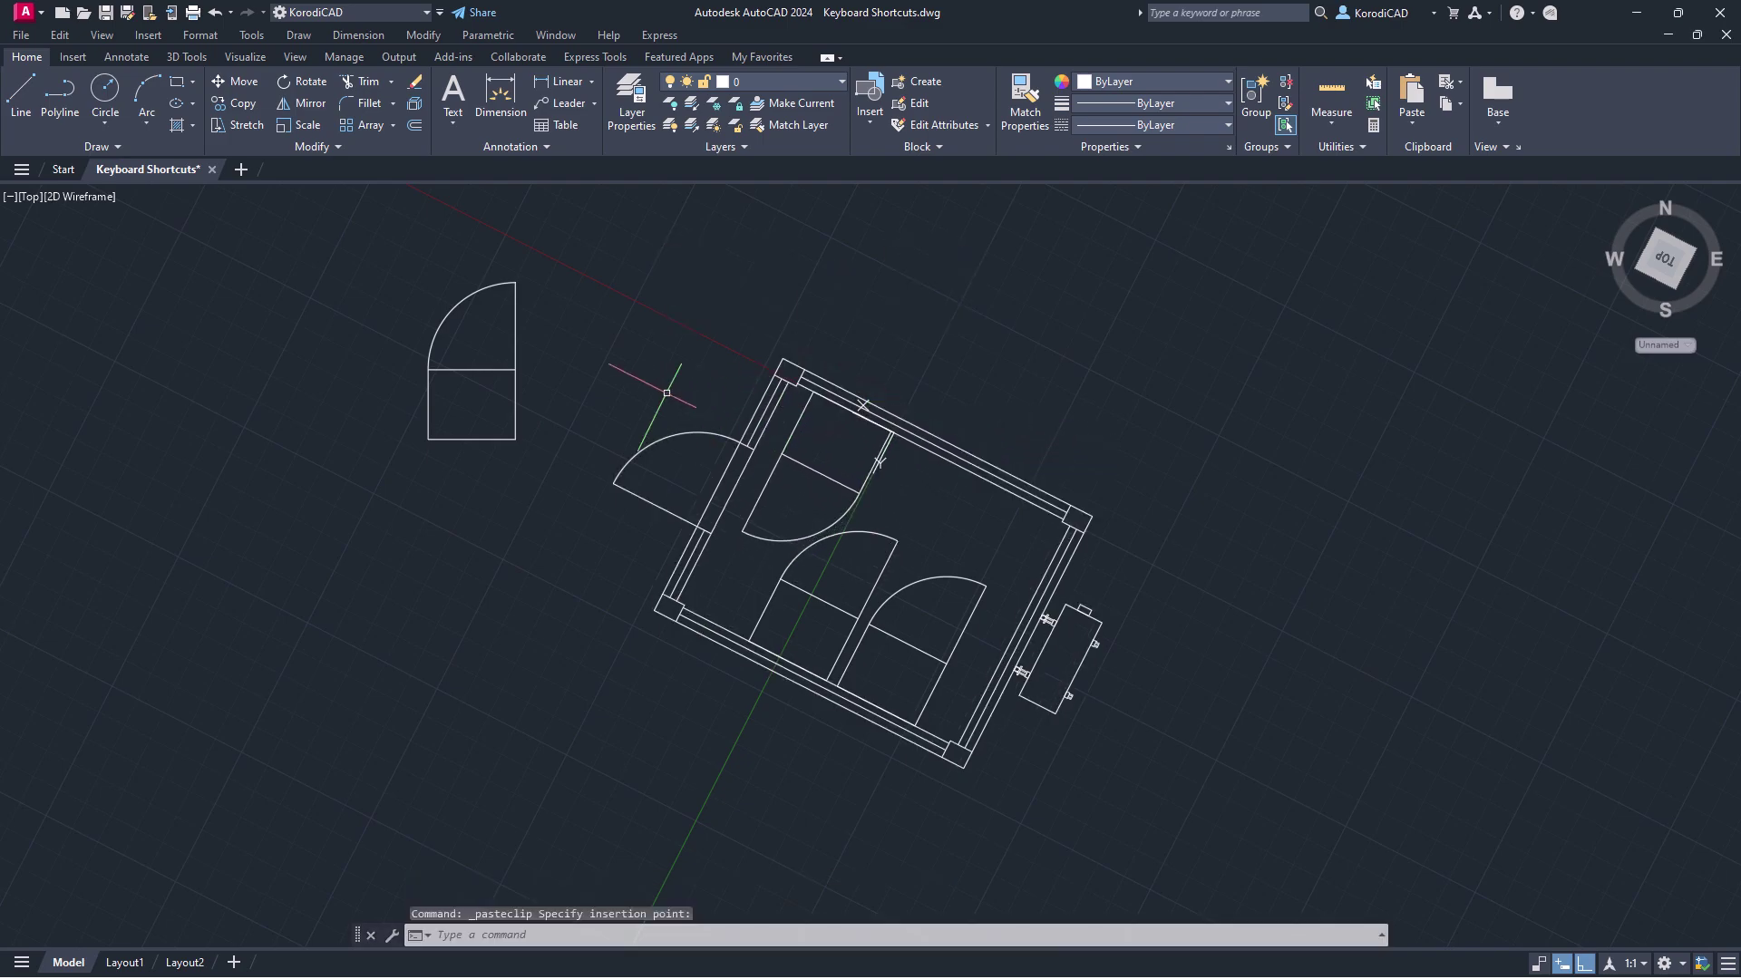
Step: Reset the coordinate system to World with Ctrl+B and W
{"action": "key", "text": "ctrl+b"}
{"action": "type", "text": "w"}
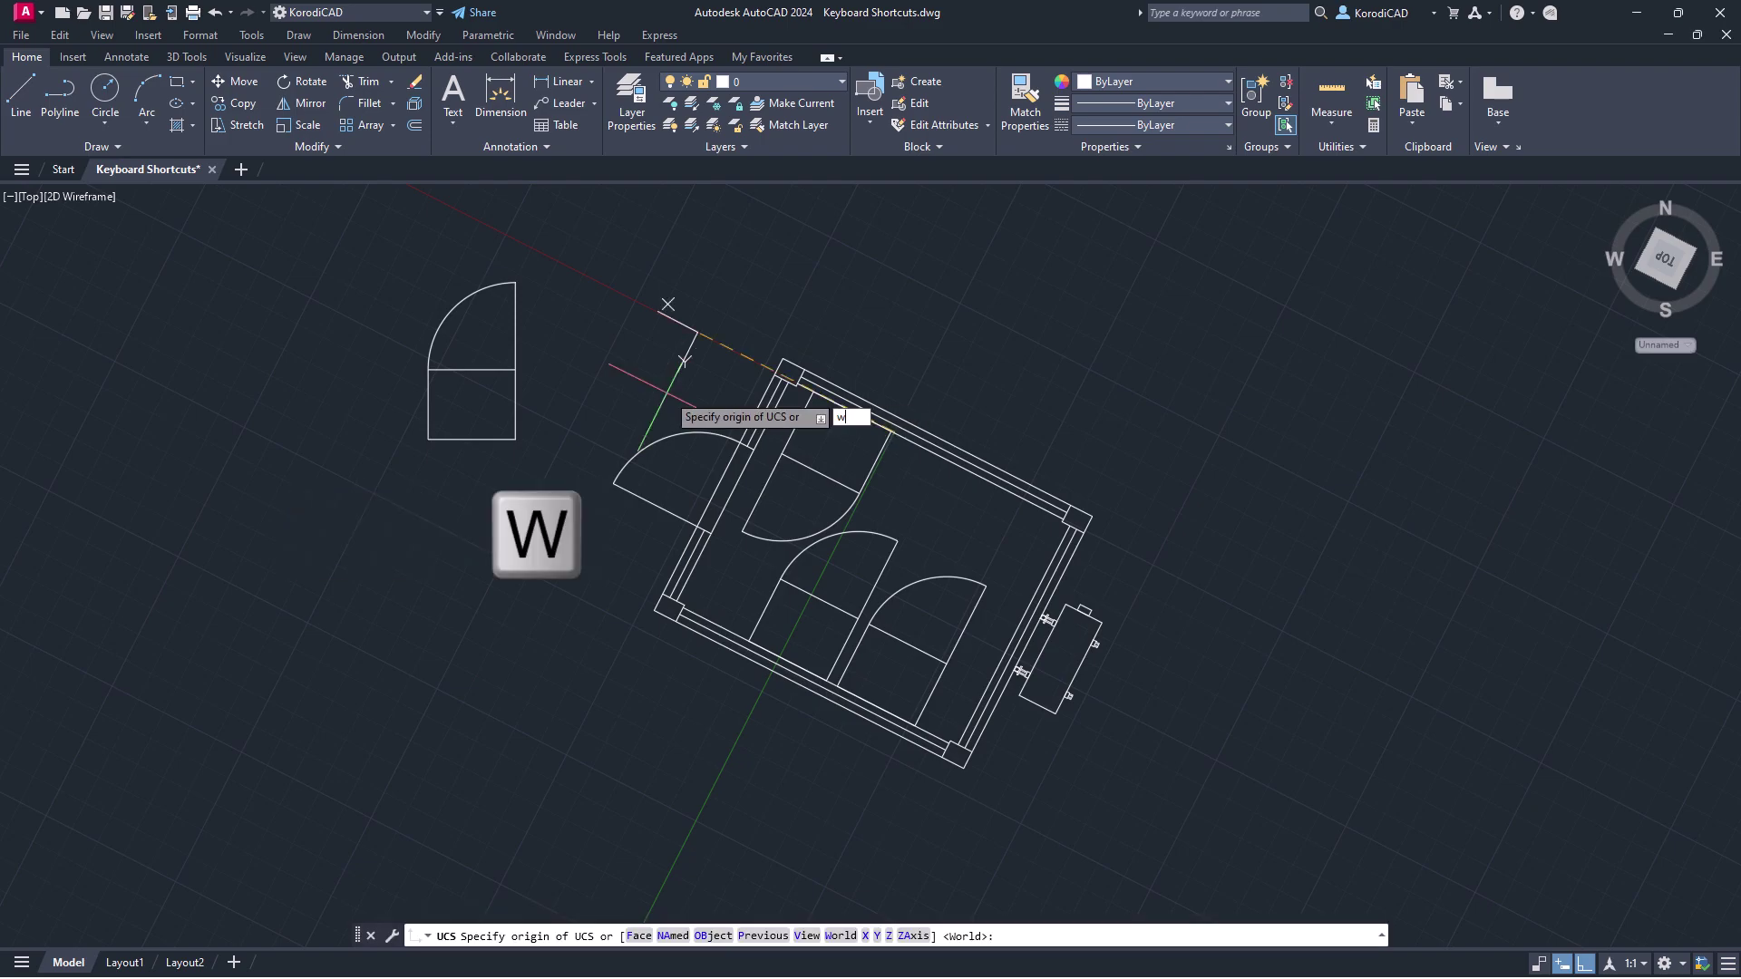
{"action": "key", "text": "Return"}
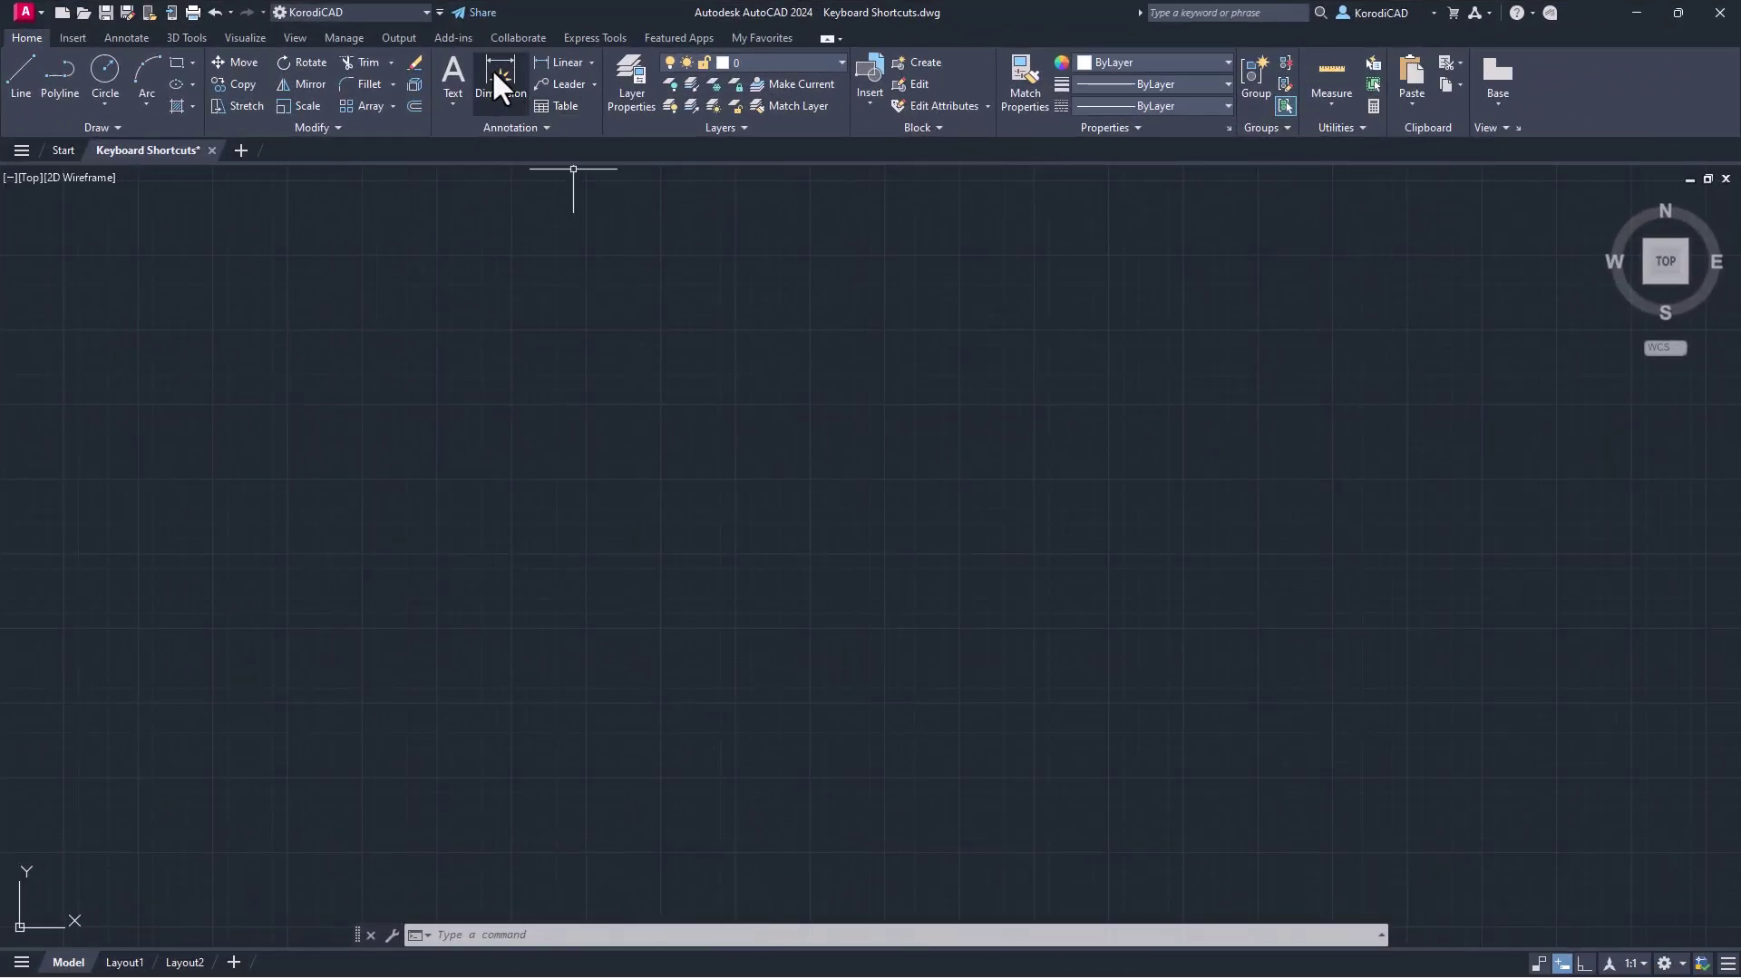
Step: Turn on the menu bar from the Quick Access dropdown and browse the menus to see Find… Ctrl+F
{"action": "left_click", "coordinate": [438, 11]}
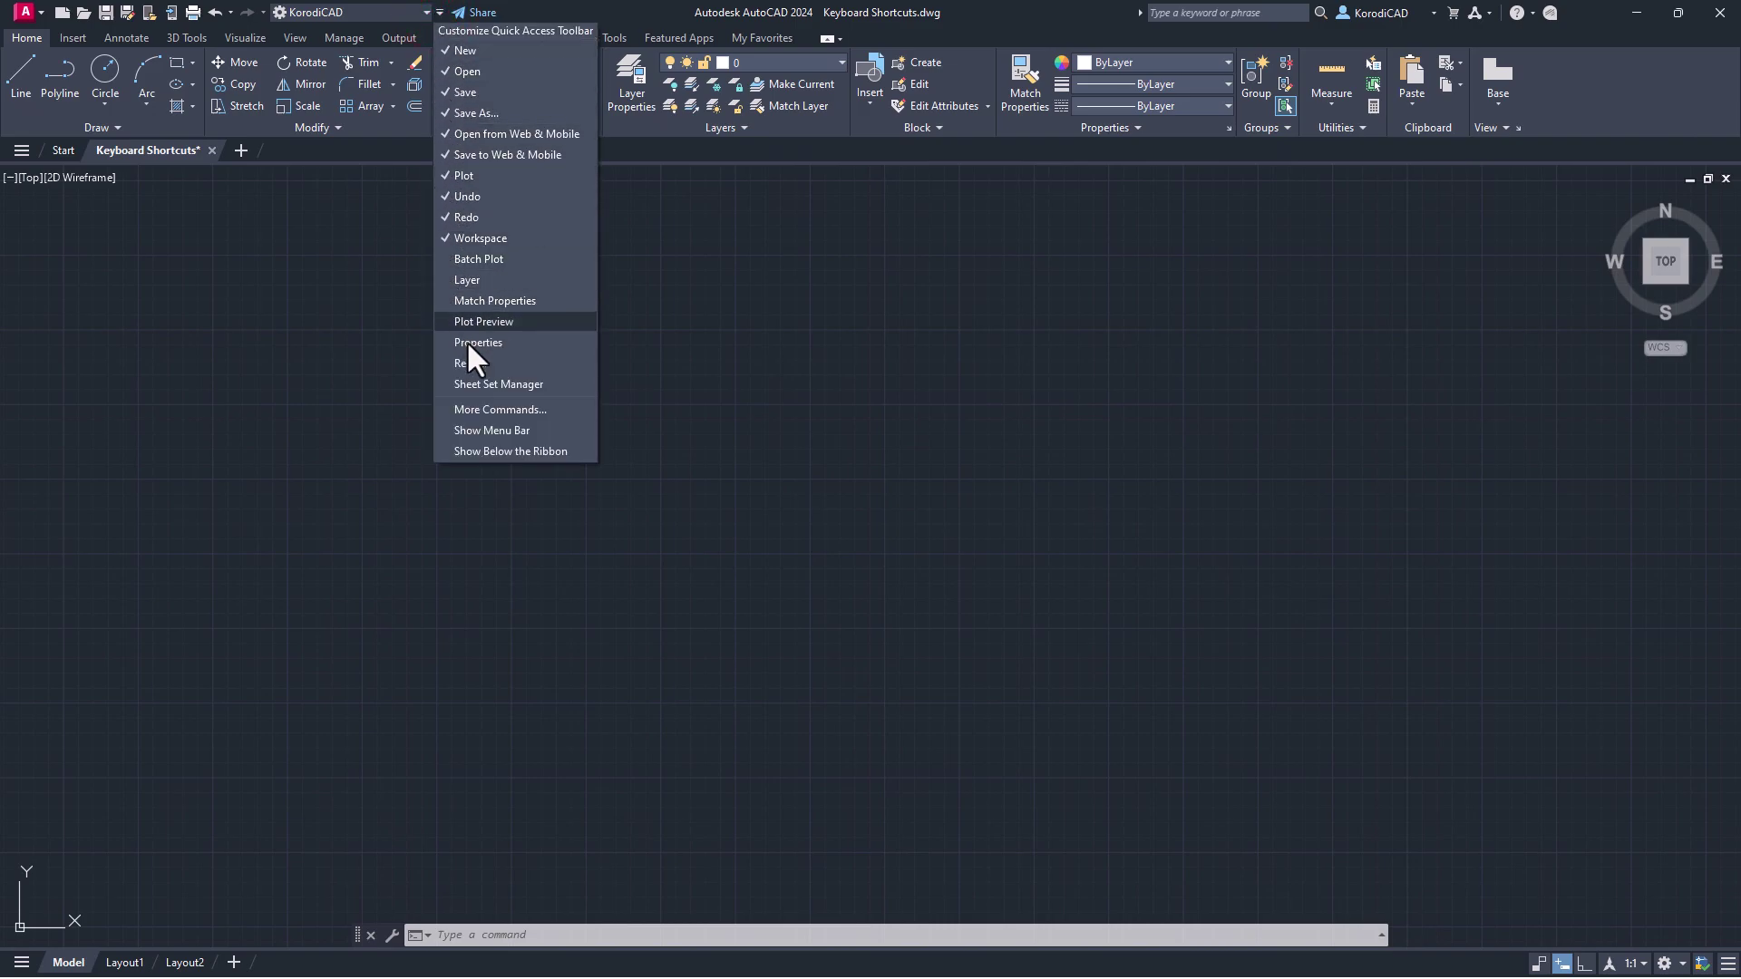
{"action": "left_click", "coordinate": [486, 428]}
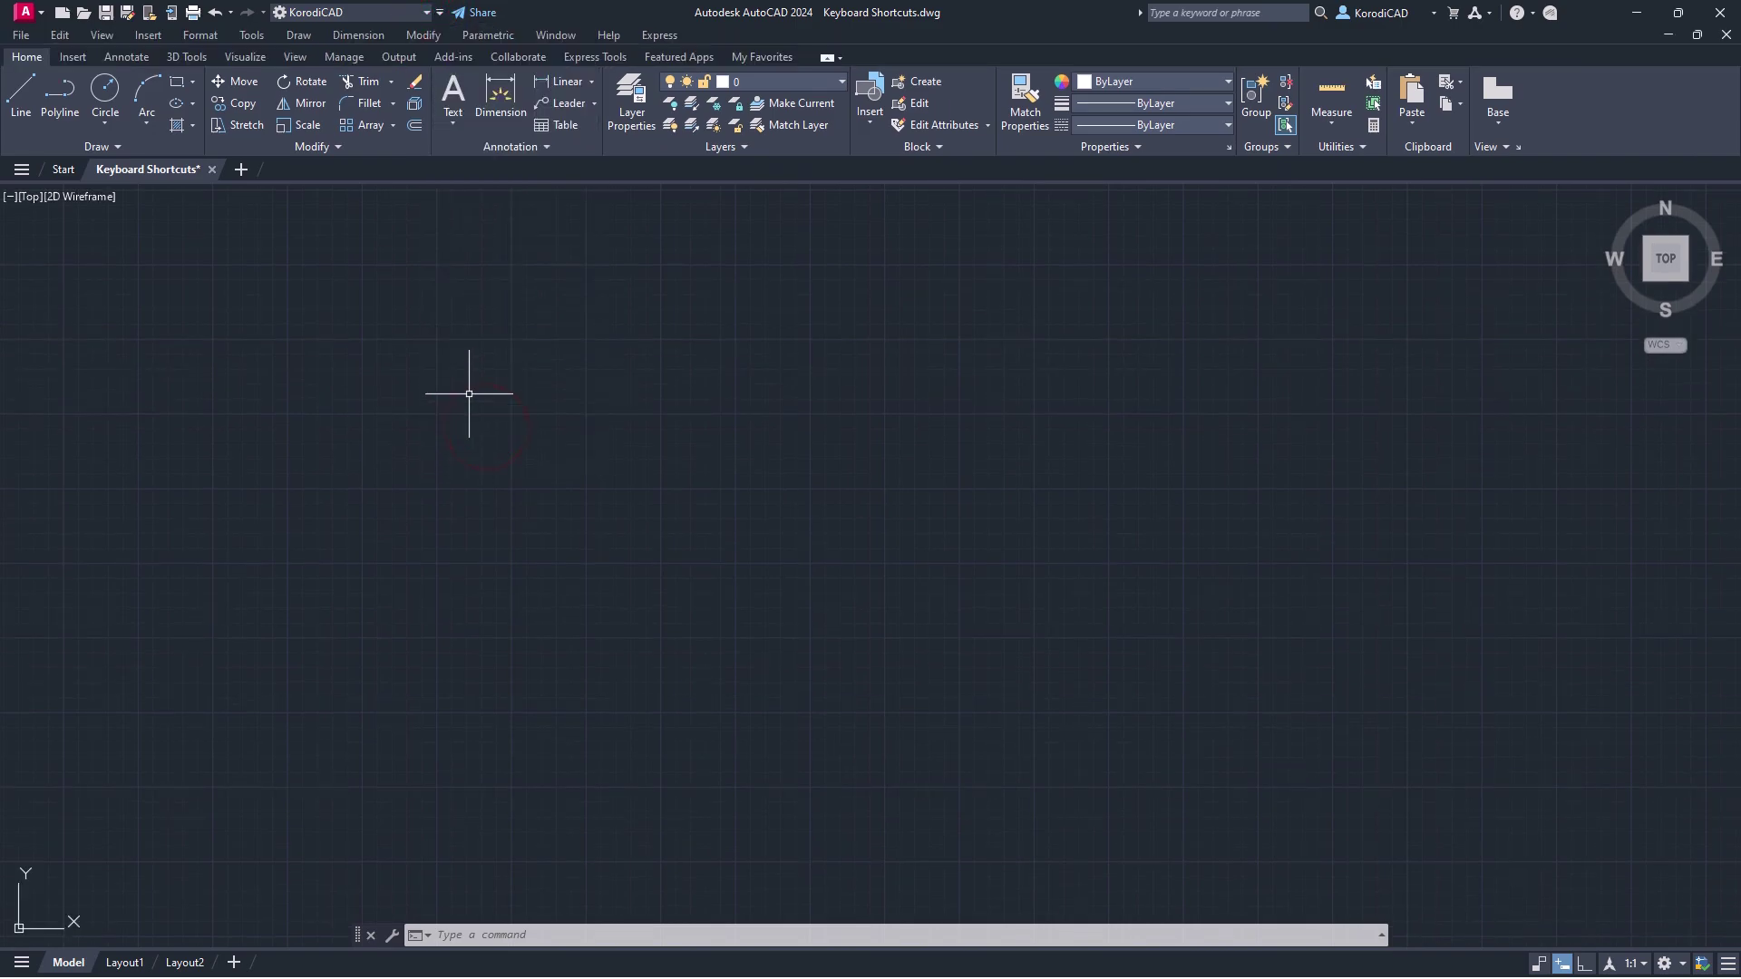
{"action": "left_click", "coordinate": [20, 34]}
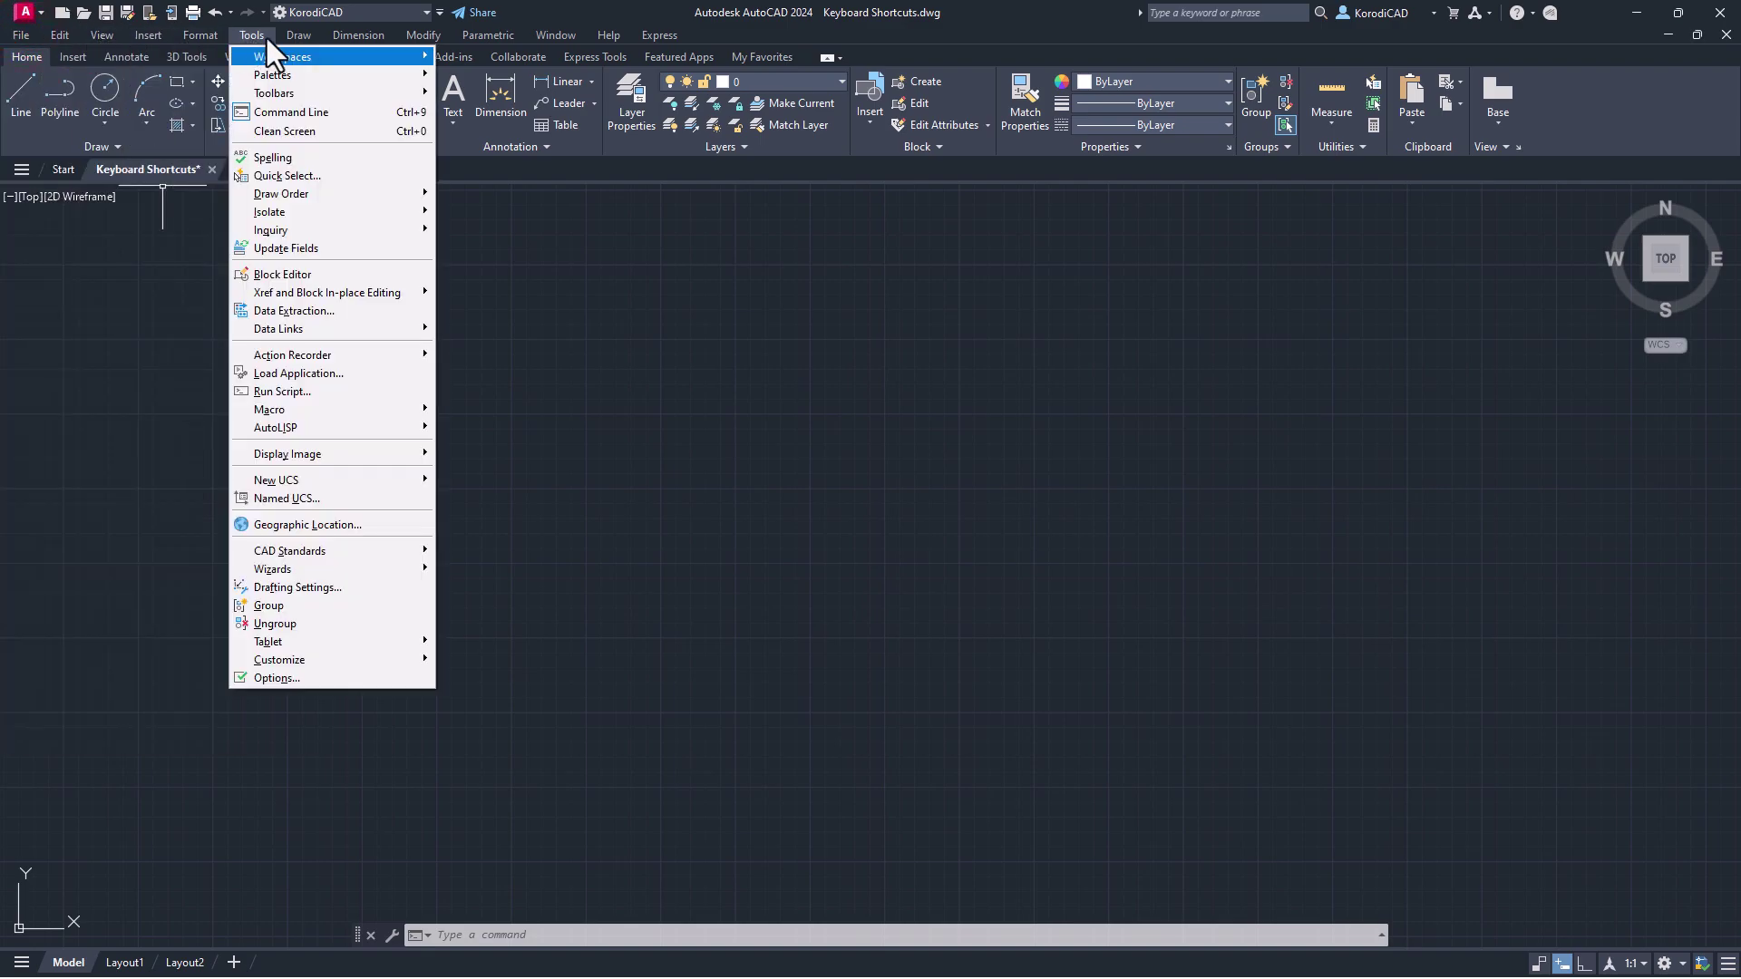
{"action": "mouse_move", "coordinate": [480, 37]}
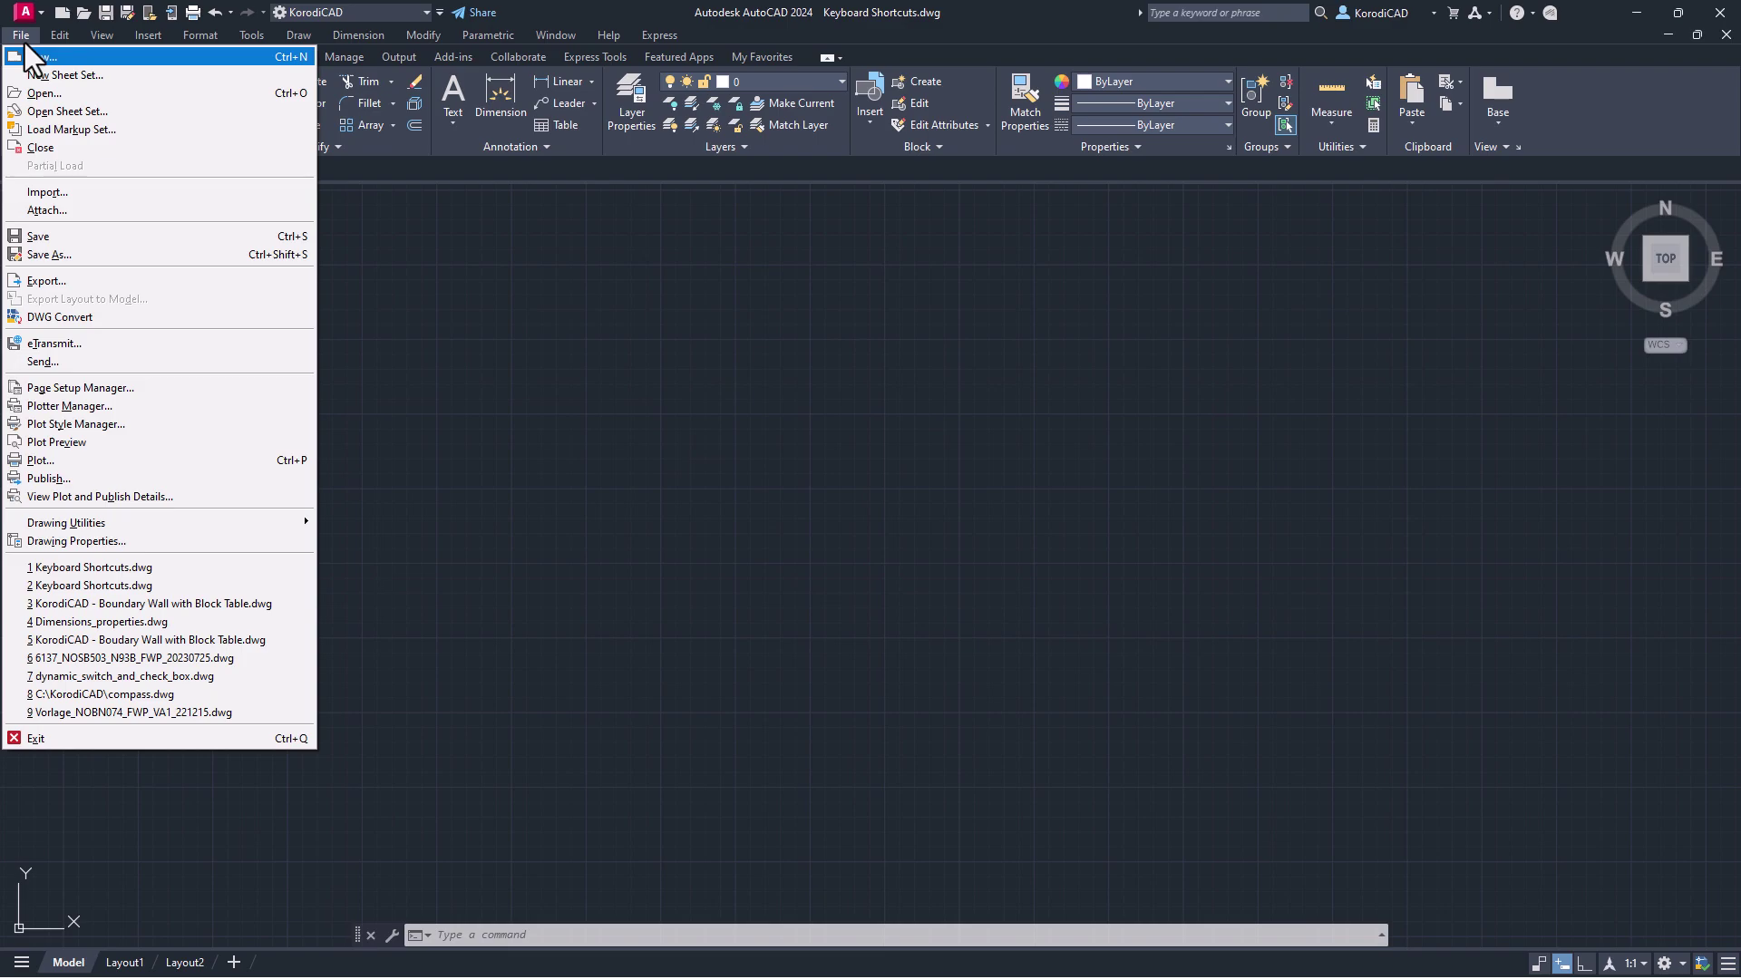
{"action": "mouse_move", "coordinate": [52, 37]}
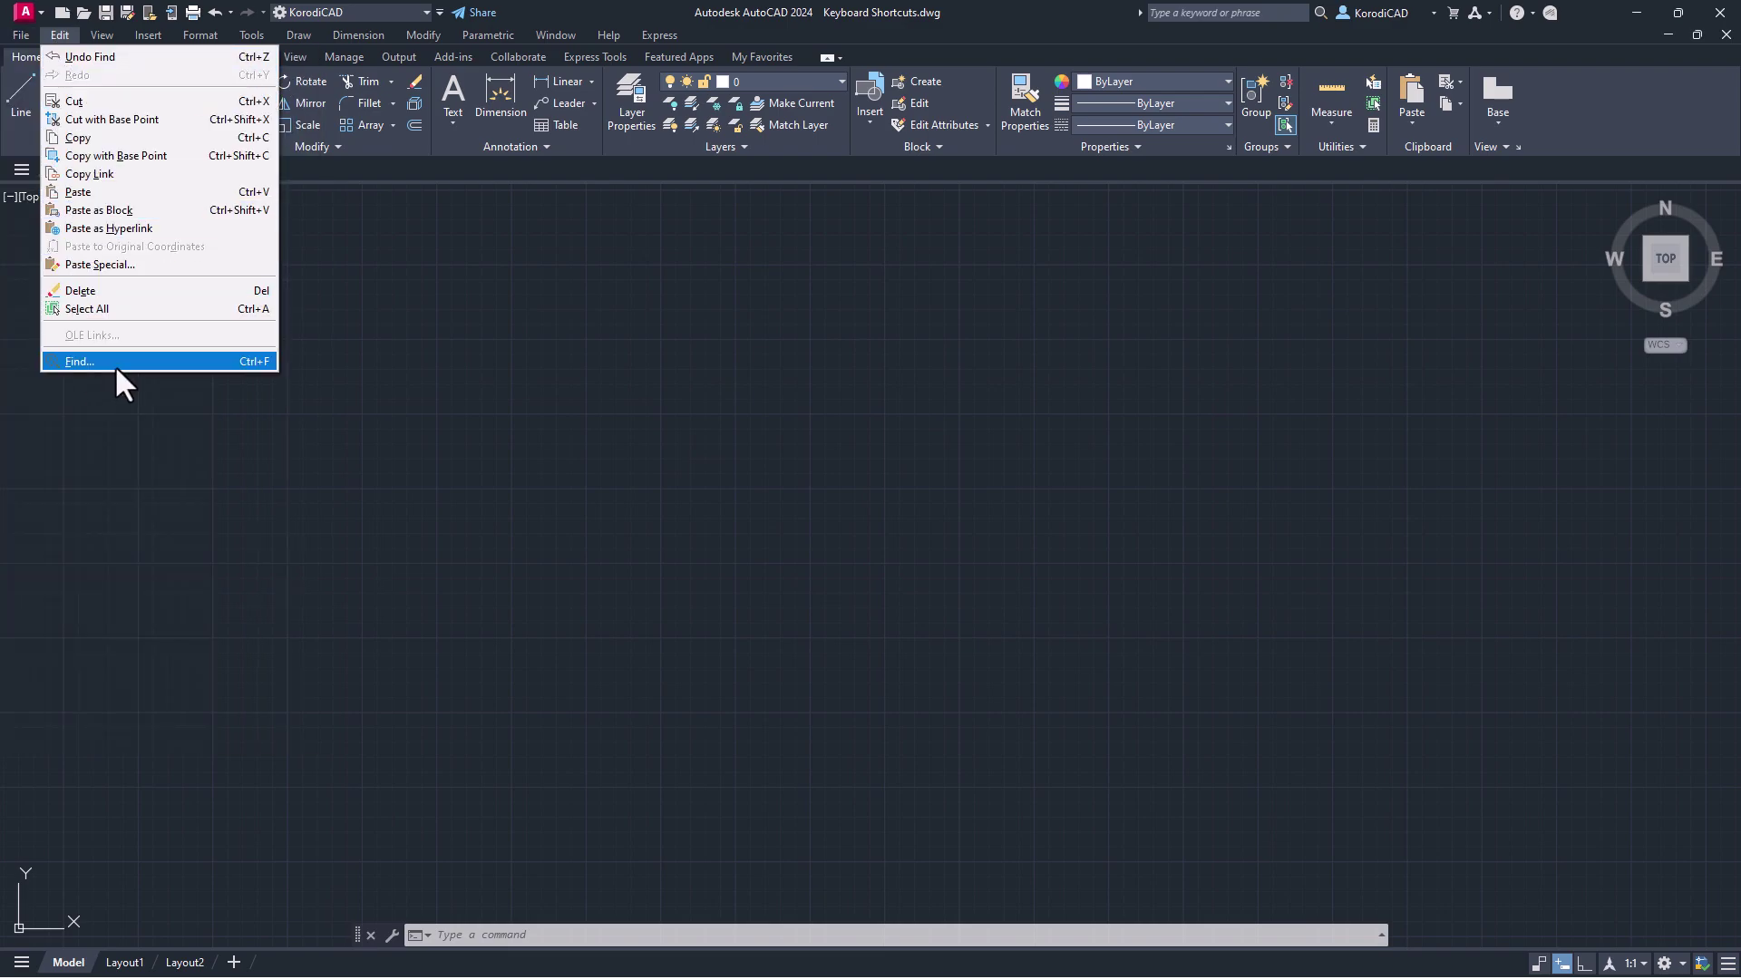
{"action": "left_click", "coordinate": [128, 401]}
{"action": "key", "text": "Escape"}
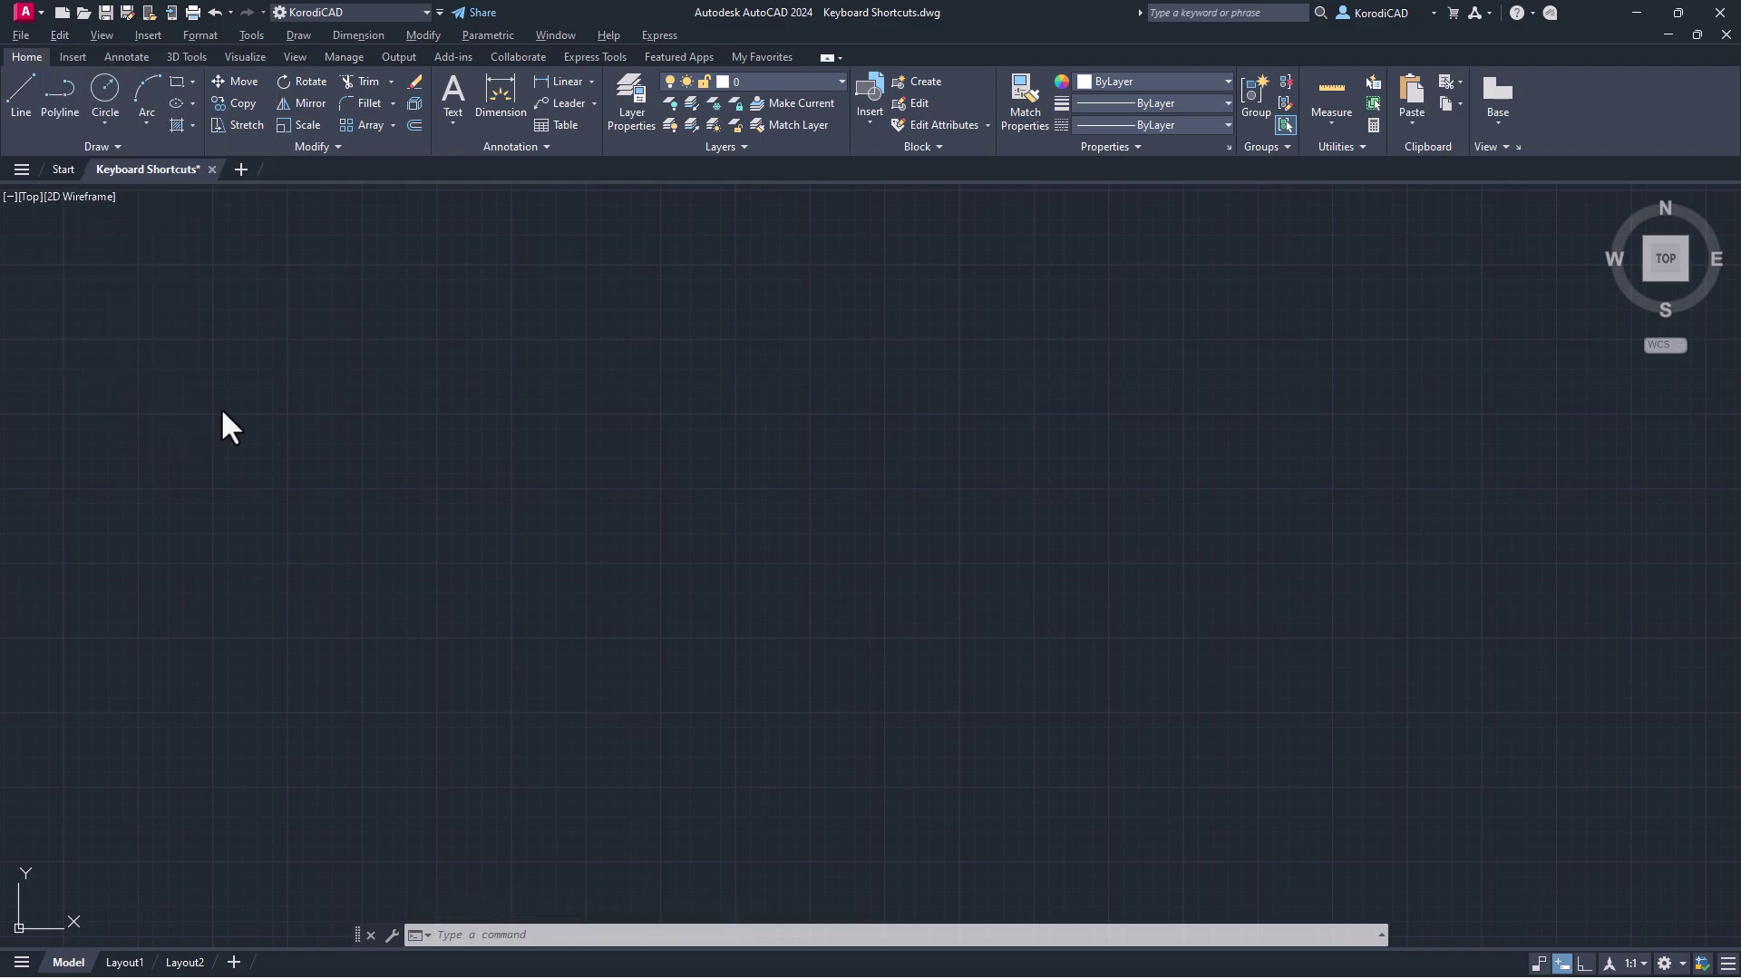
Step: Reveal the Alt access letters and open then close the File menu with Alt+F
{"action": "key", "text": "alt"}
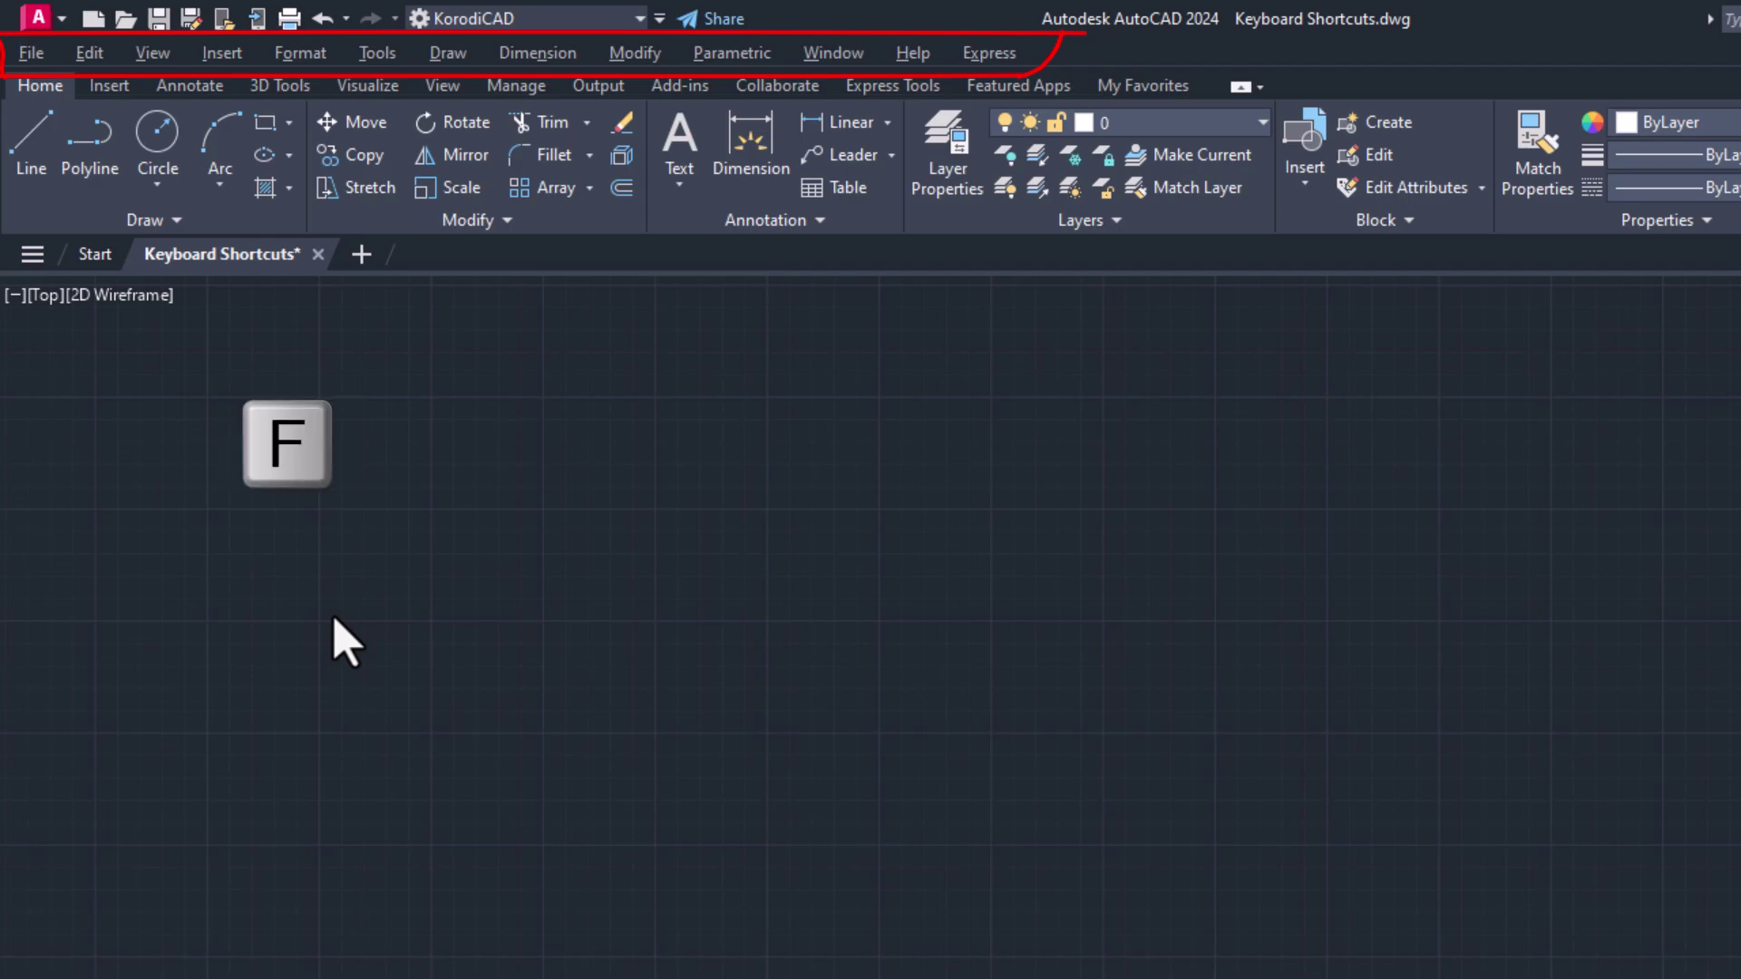
{"action": "key", "text": "alt+f"}
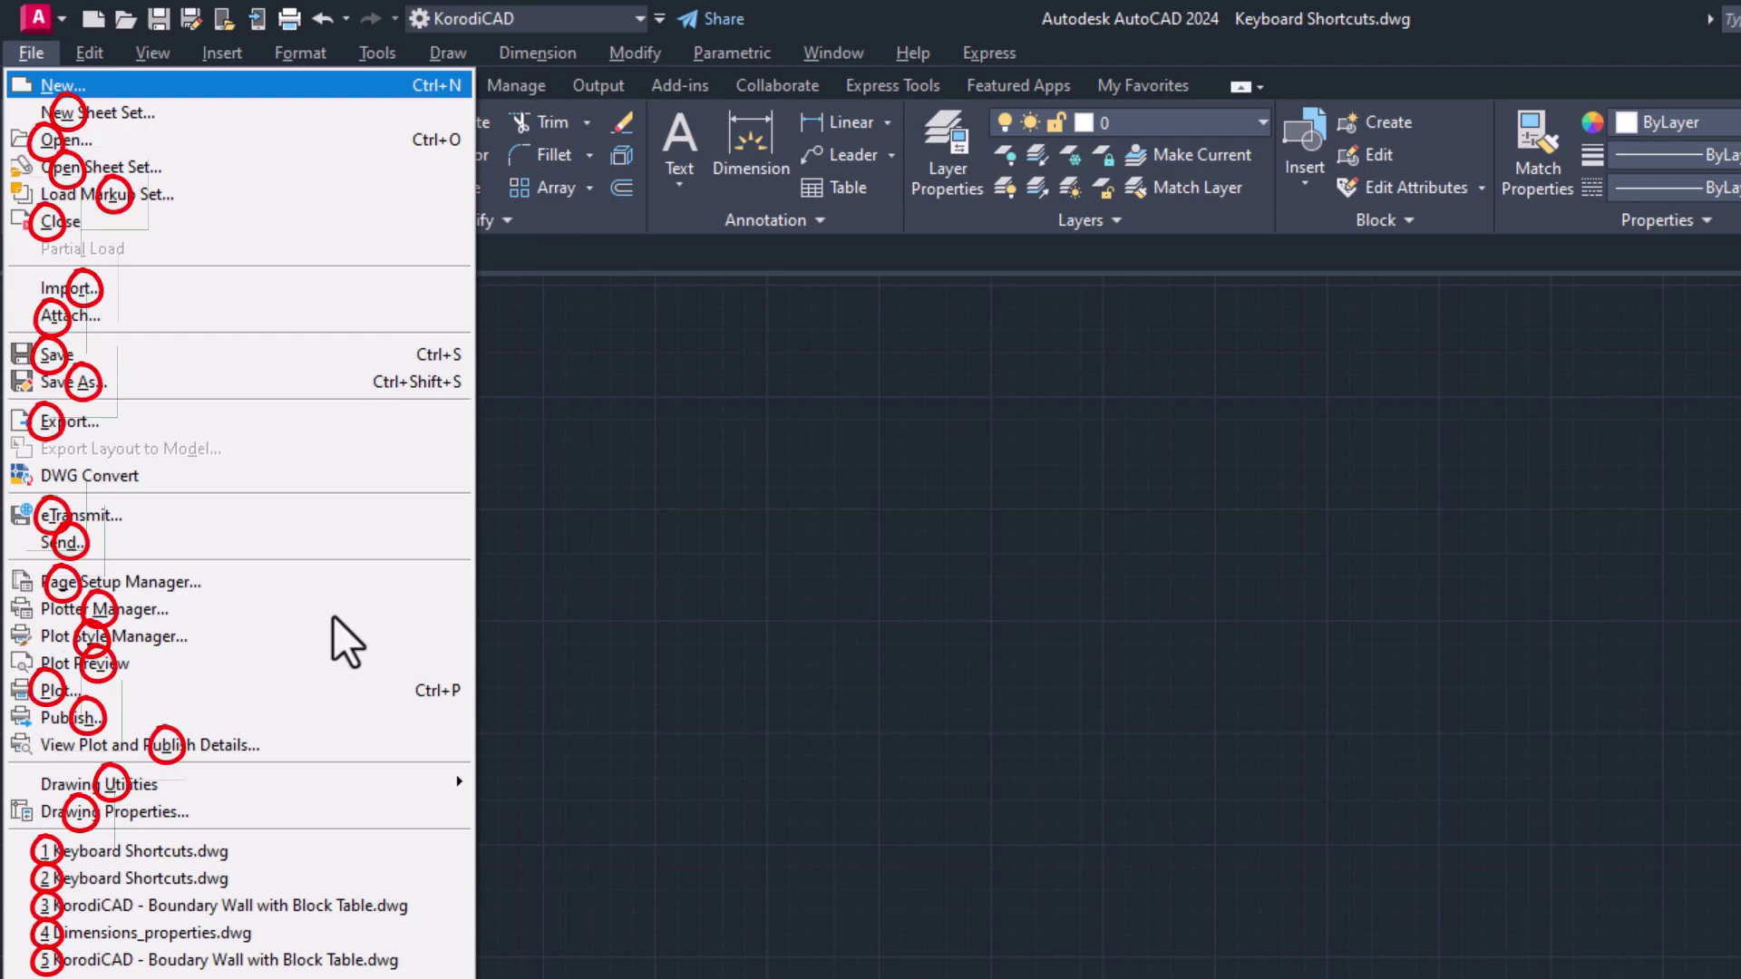
{"action": "key", "text": "Escape"}
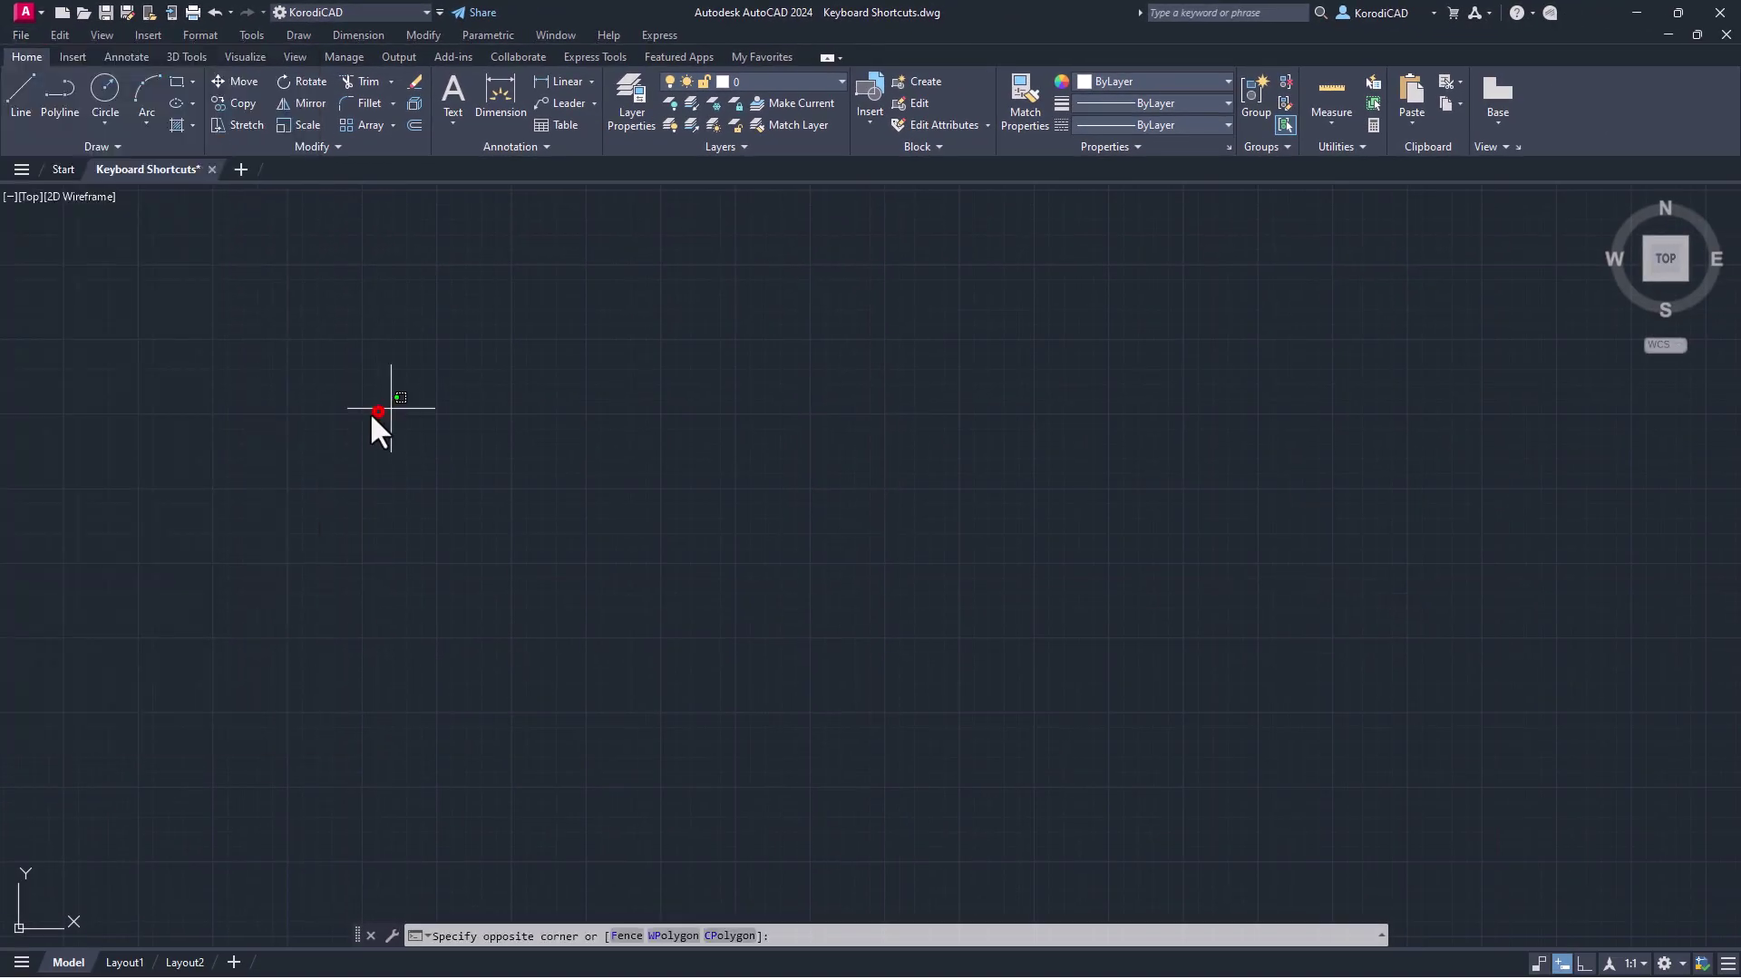
Step: Open Find and Replace through Alt, E, F, close it, and reactivate the access letters
{"action": "key", "text": "alt"}
{"action": "key", "text": "e"}
{"action": "key", "text": "f"}
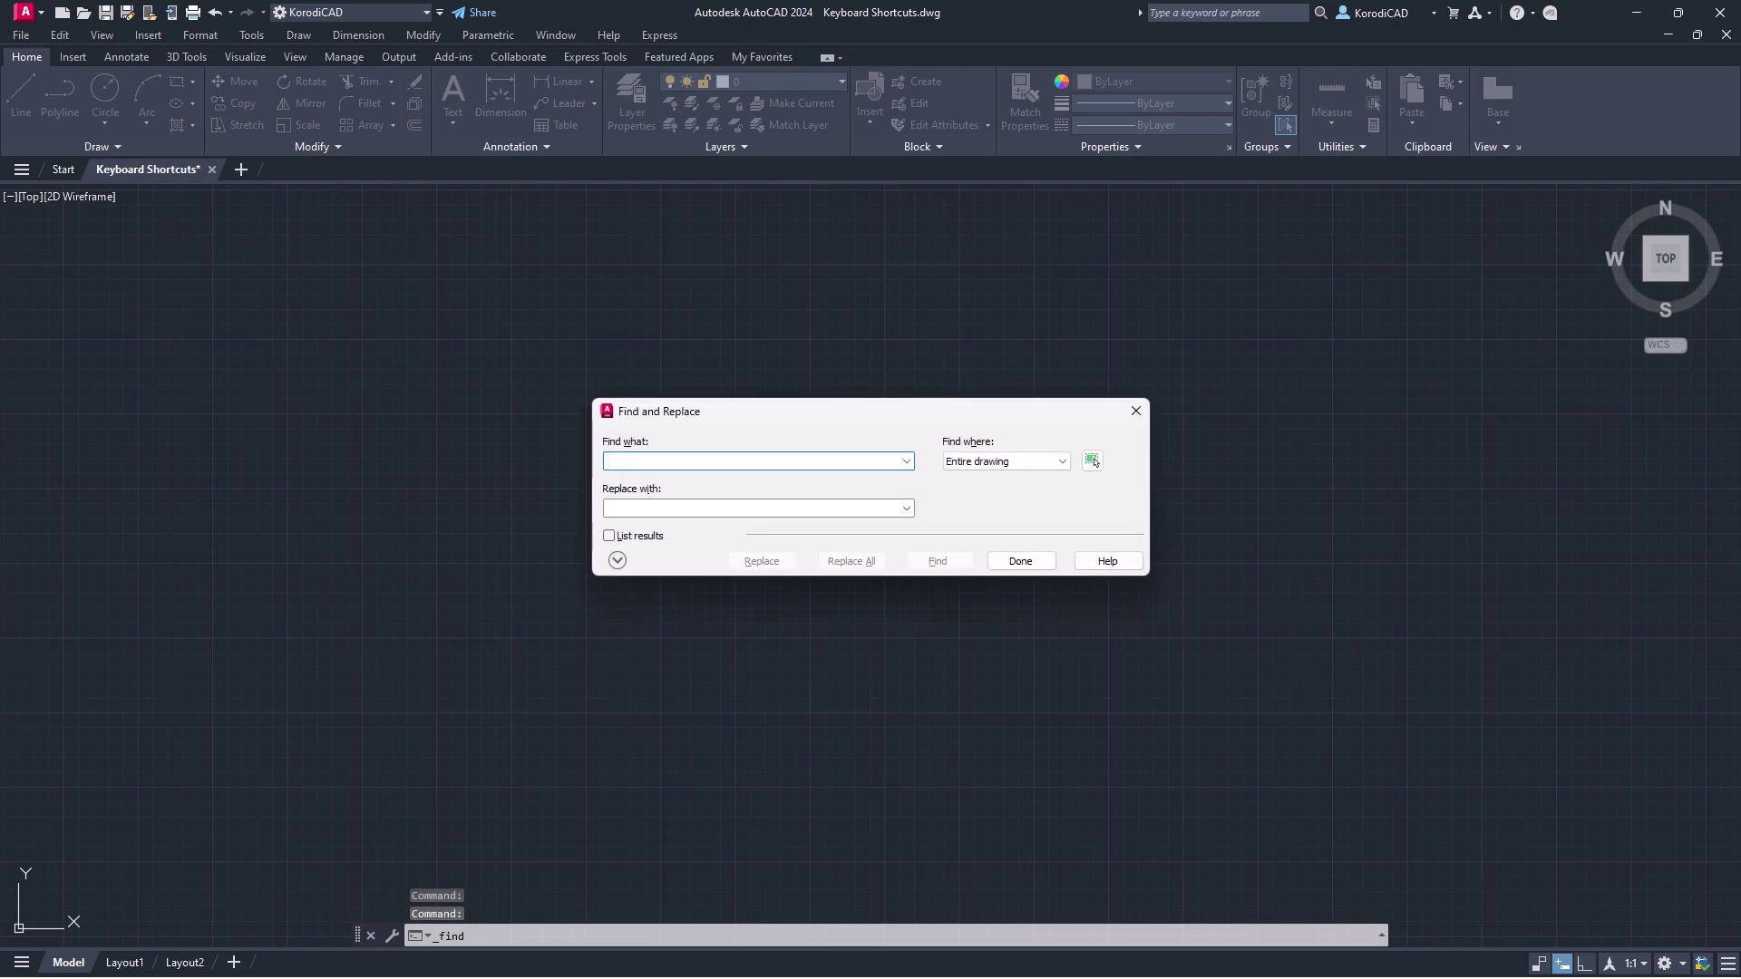
{"action": "key", "text": "Escape"}
{"action": "key", "text": "alt"}
Step: Start a LINE from the Draw menu keys, place its first point, then cancel it
{"action": "key", "text": "d"}
{"action": "key", "text": "l"}
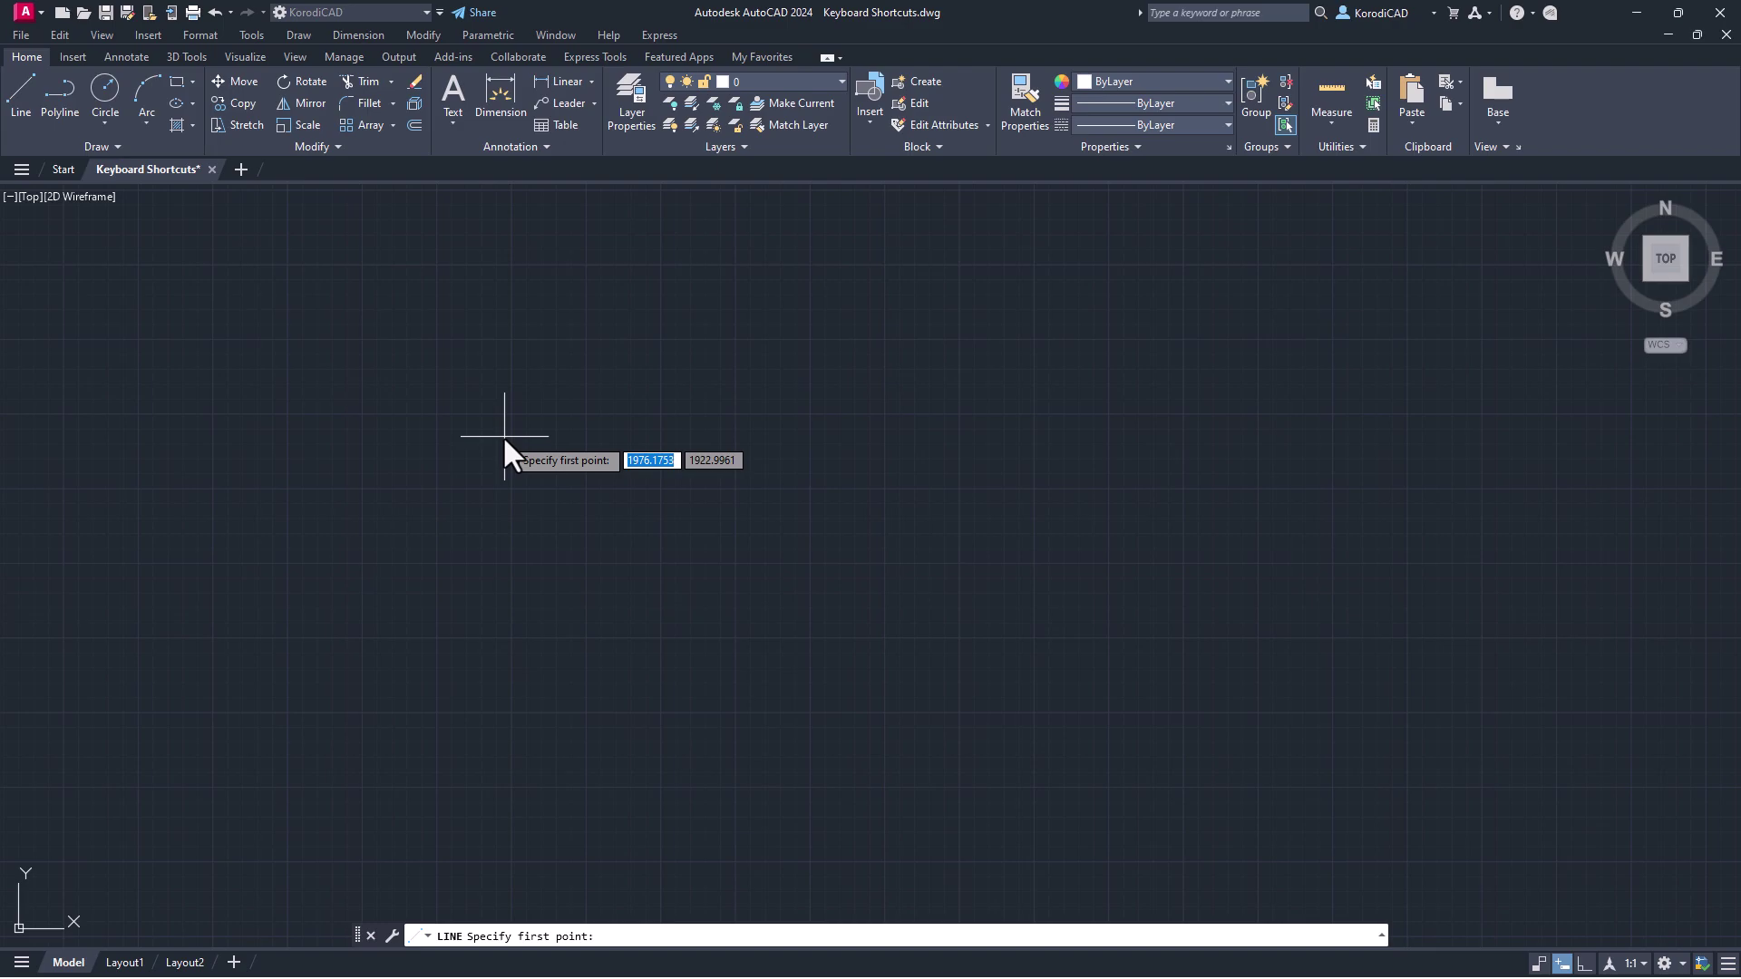
{"action": "left_click", "coordinate": [504, 436]}
{"action": "key", "text": "Escape"}
Step: Start a PLINE with Alt+D+P, set its start point, then cancel it
{"action": "key", "text": "alt"}
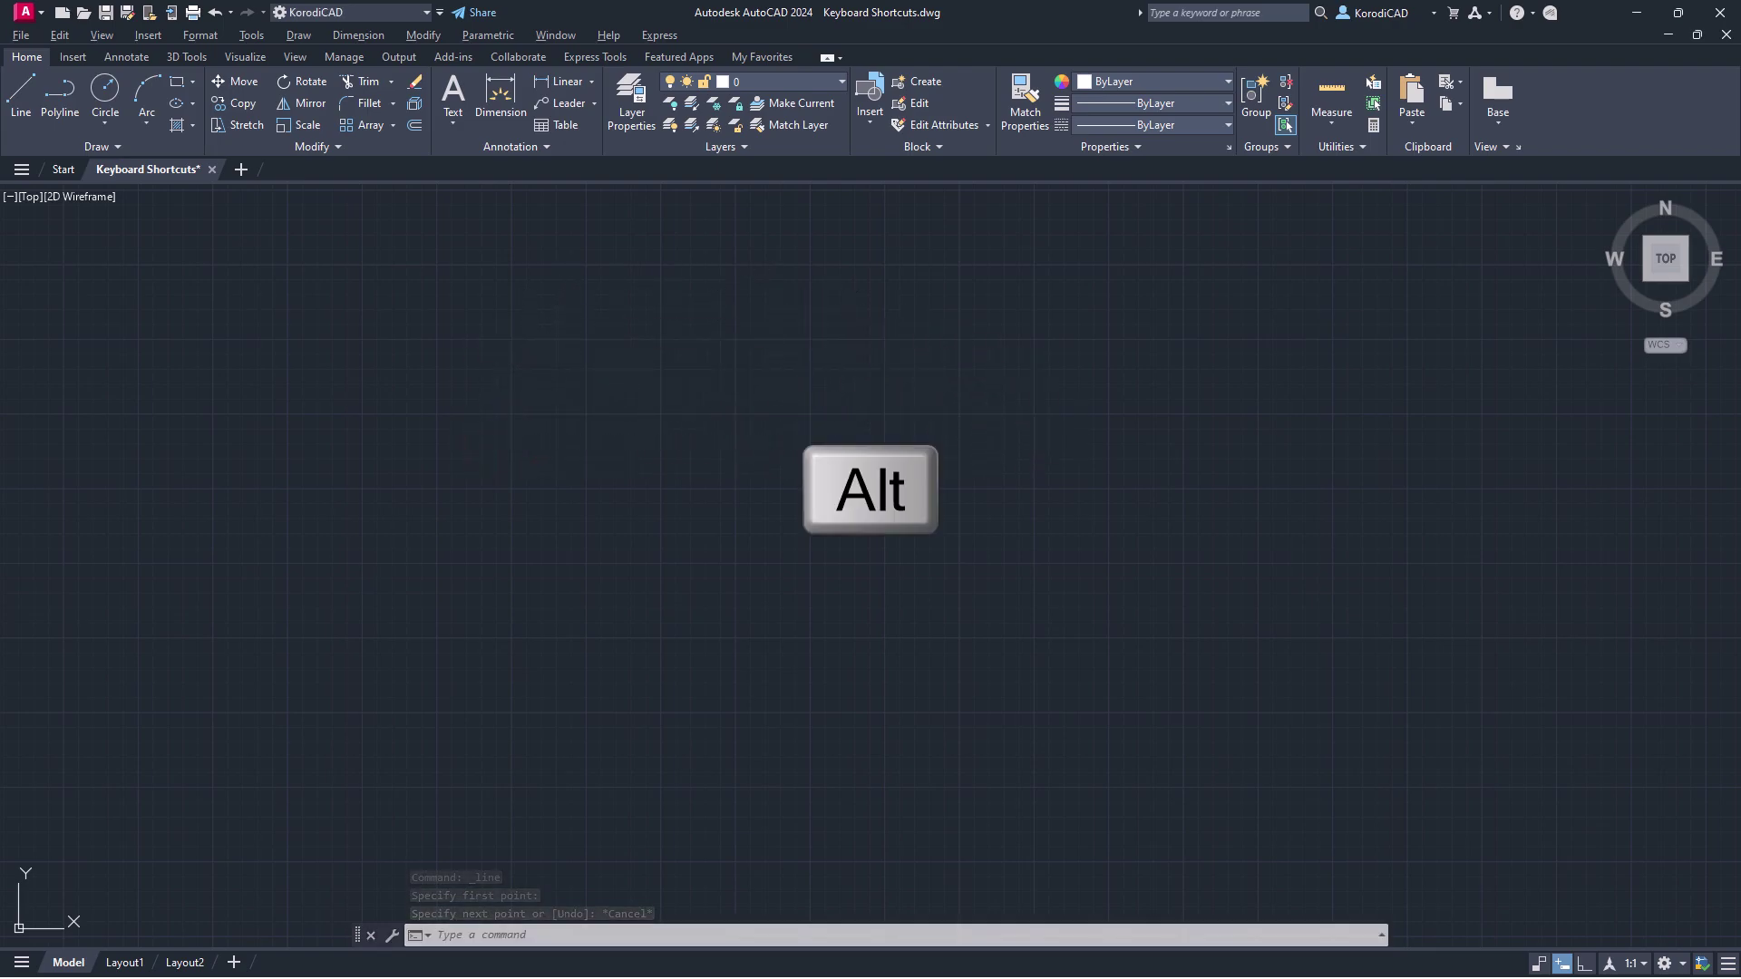
{"action": "key", "text": "d"}
{"action": "key", "text": "p"}
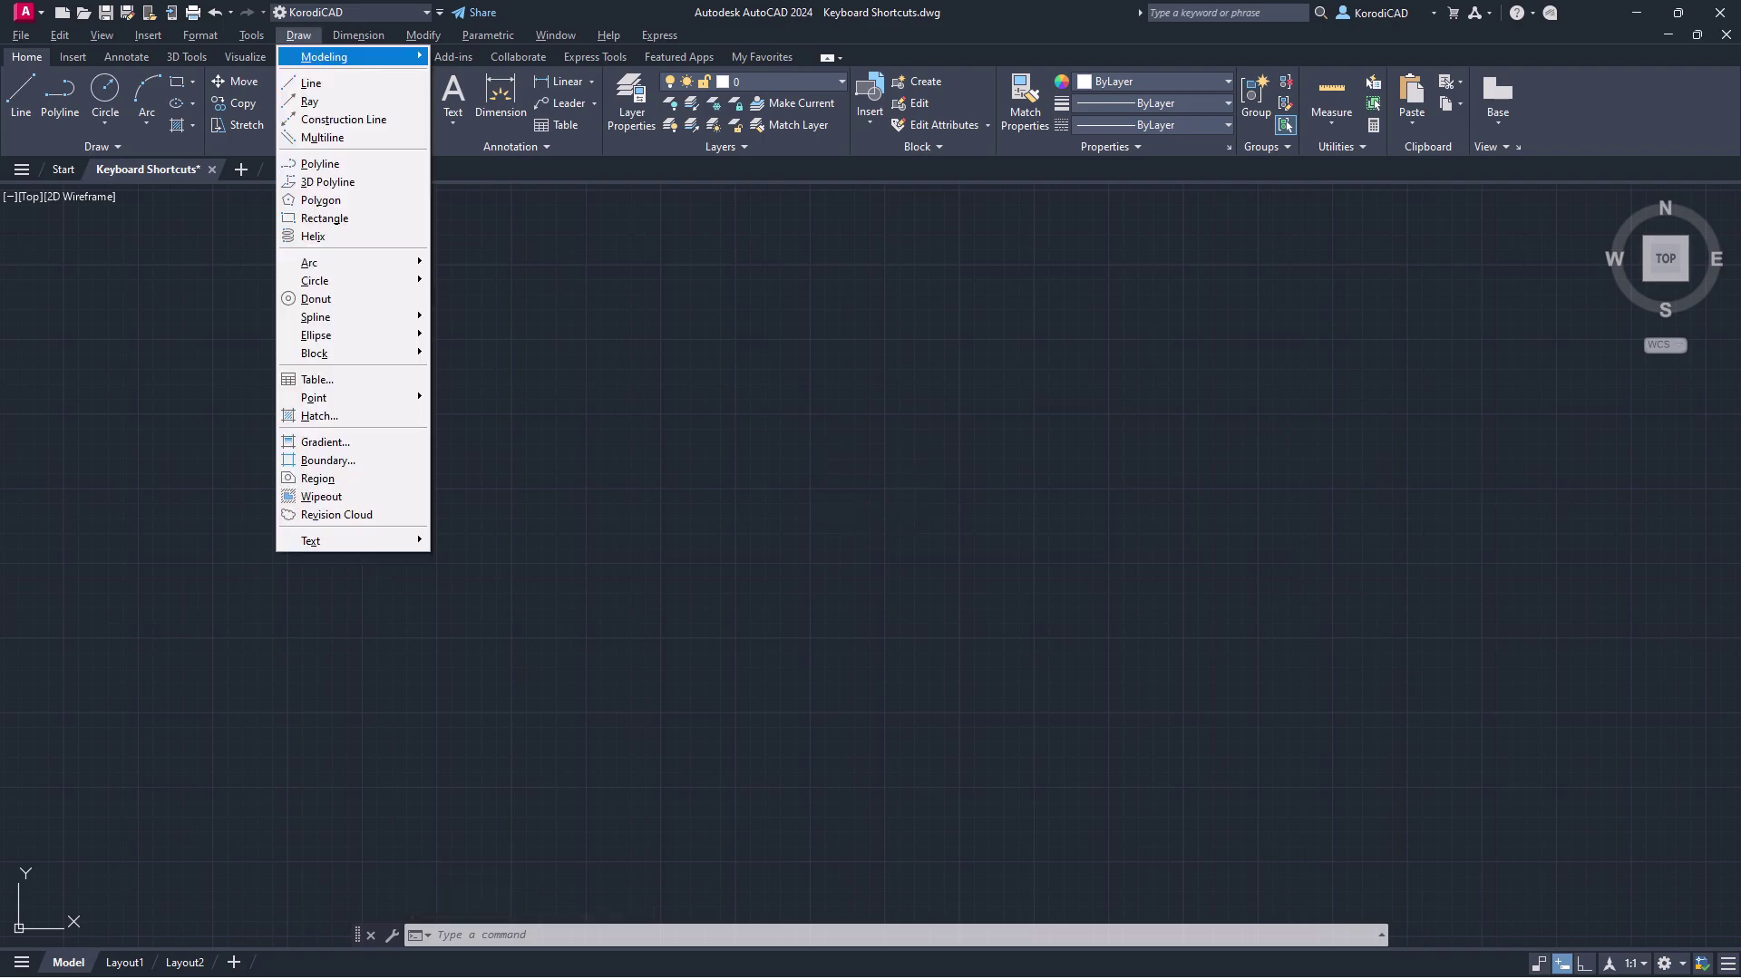
{"action": "left_click", "coordinate": [575, 326]}
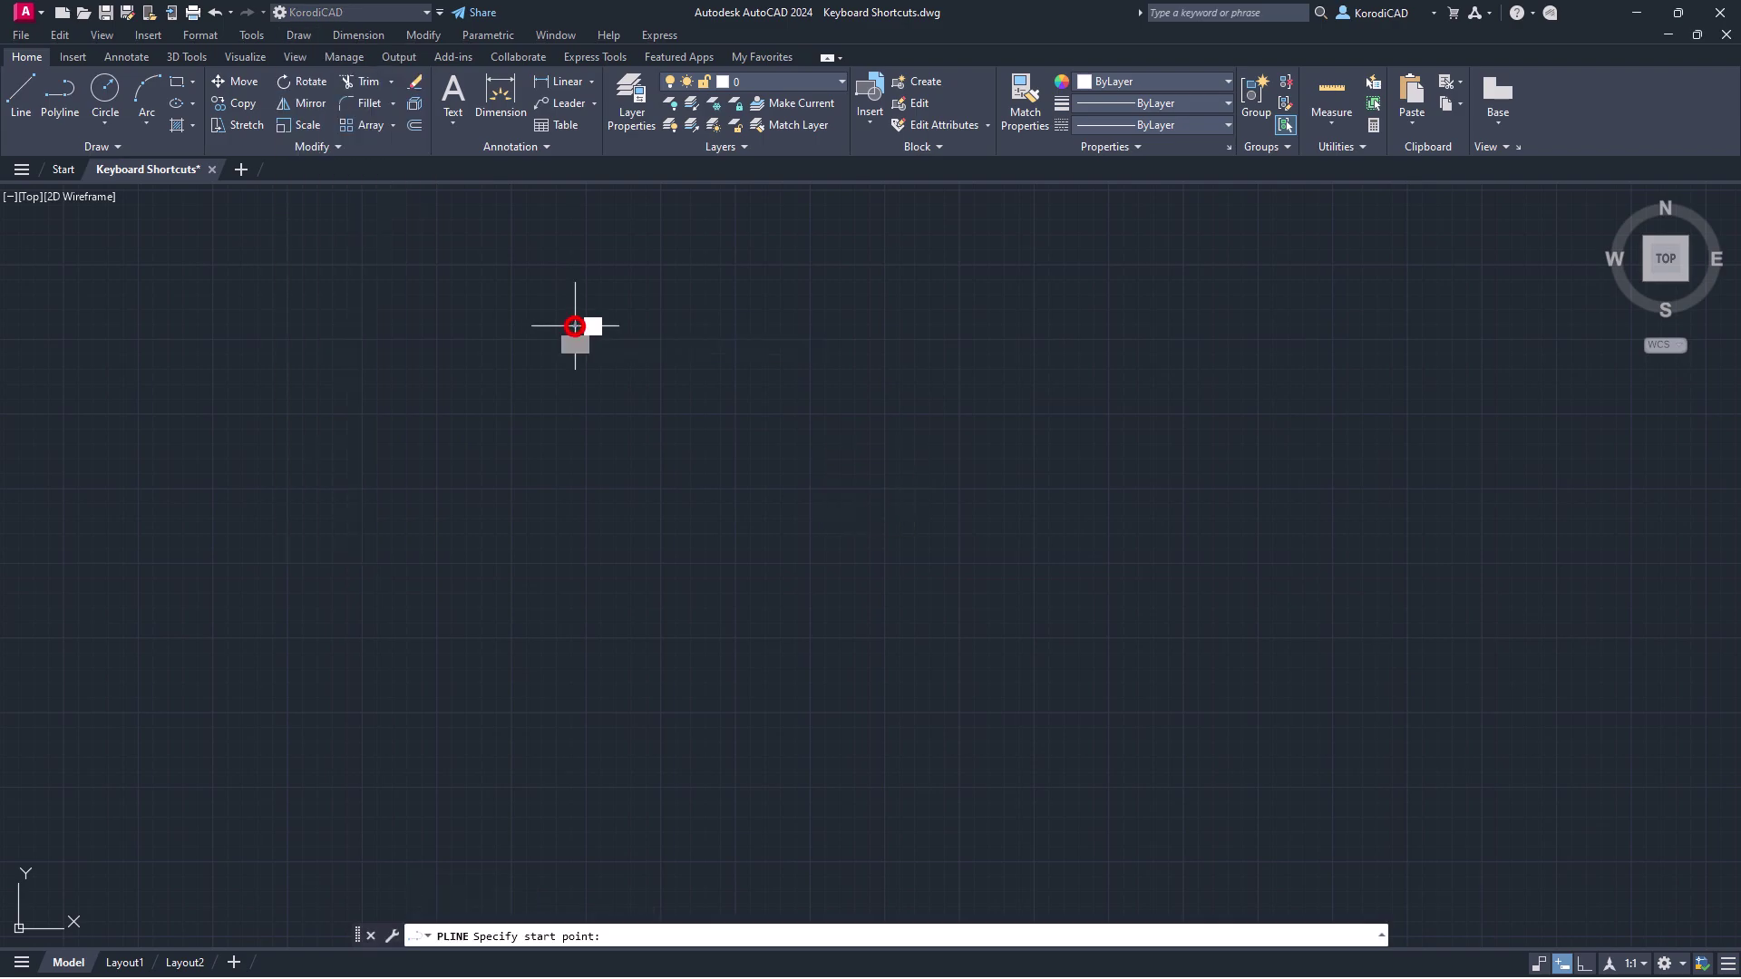
{"action": "key", "text": "Escape"}
Step: Move through the File, View, Tools and Draw menus to Modify's 3D Operations list
{"action": "key", "text": "alt+f"}
{"action": "key", "text": "Right"}
{"action": "key", "text": "Right"}
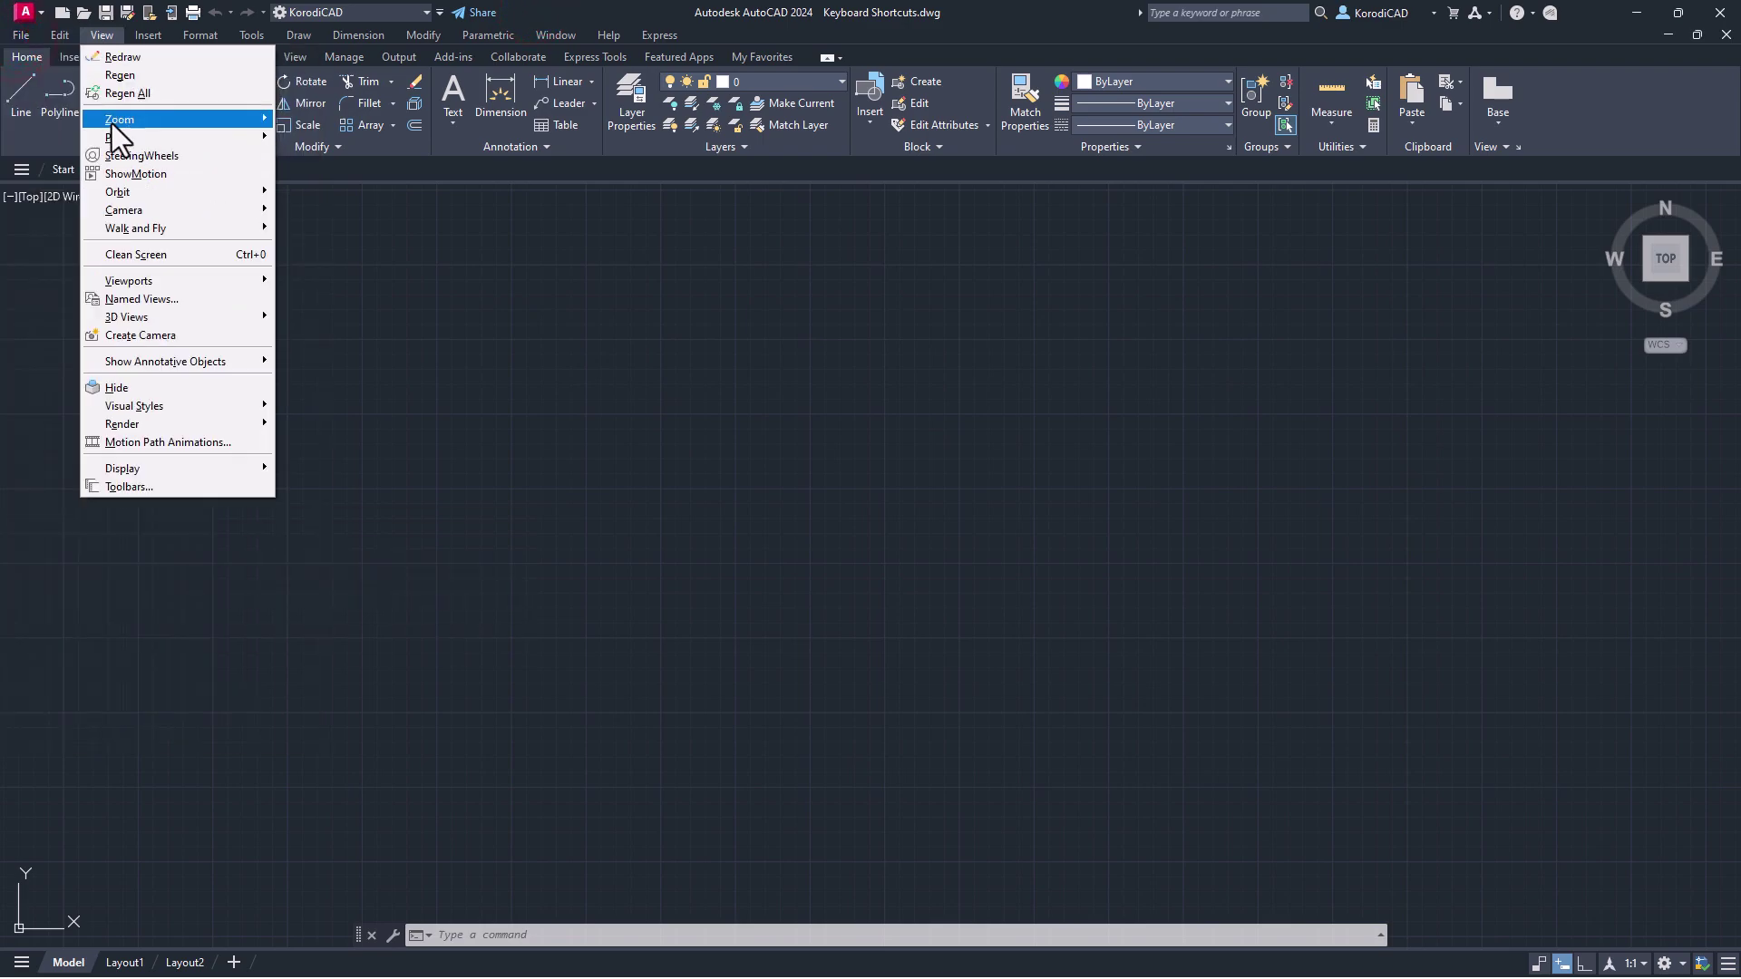
{"action": "key", "text": "Right"}
{"action": "key", "text": "Right"}
{"action": "key", "text": "Right"}
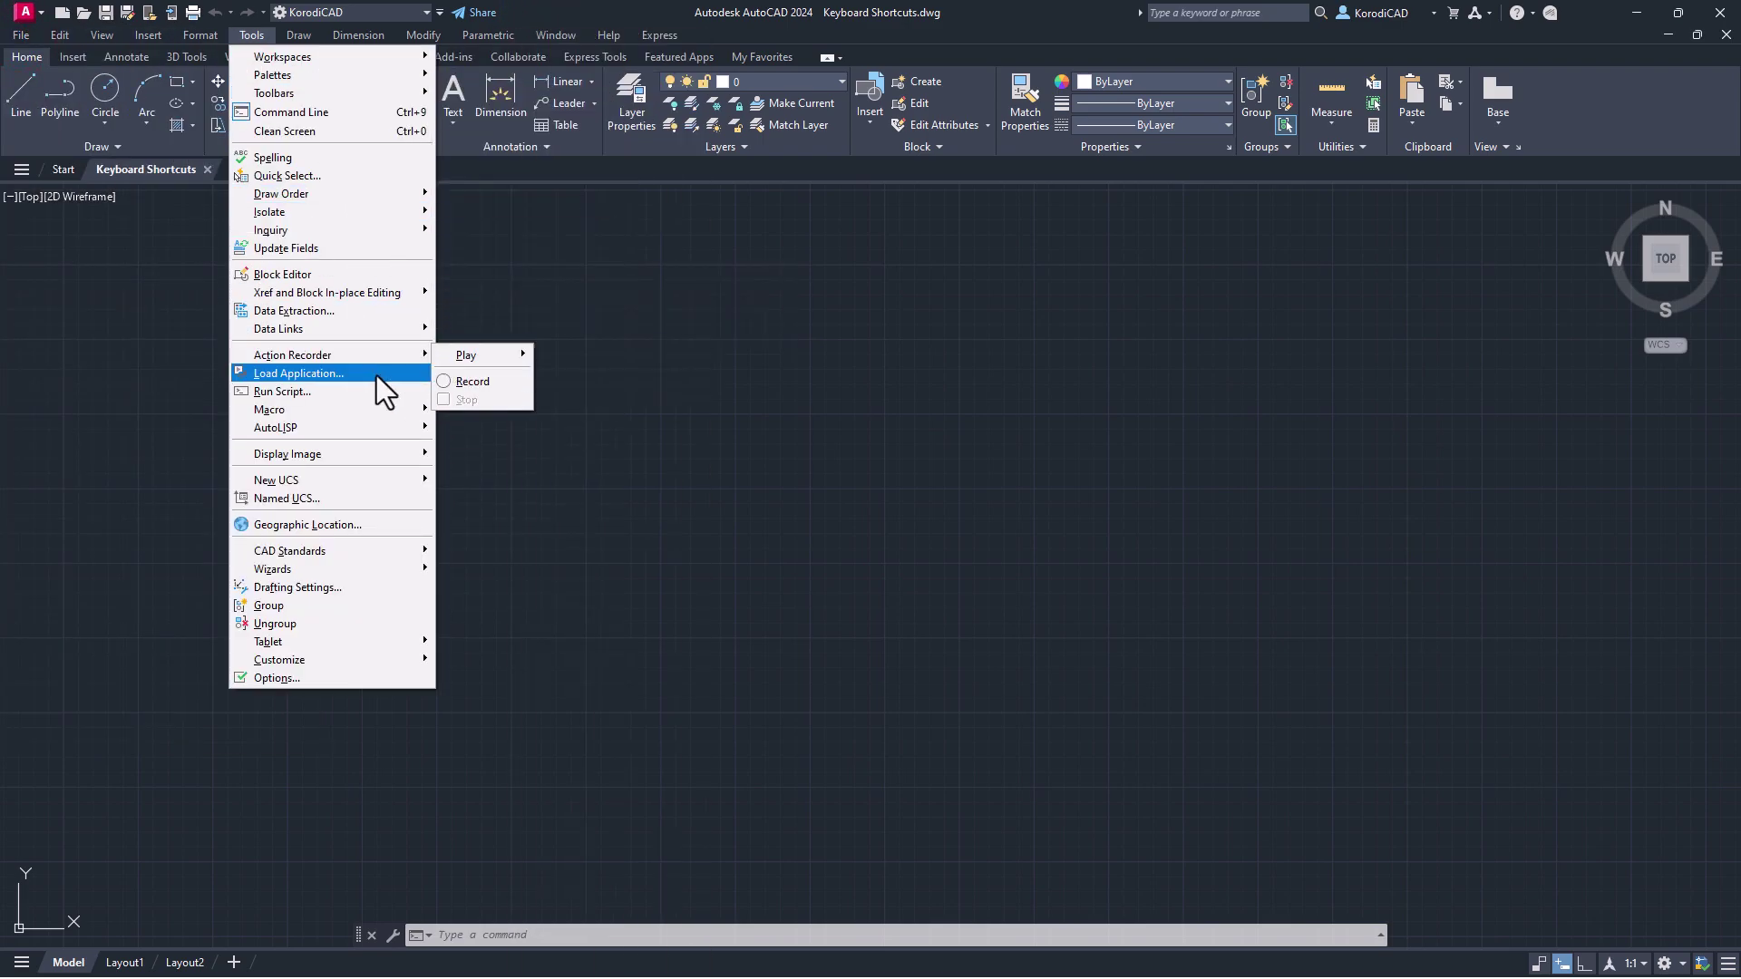
{"action": "key", "text": "Right"}
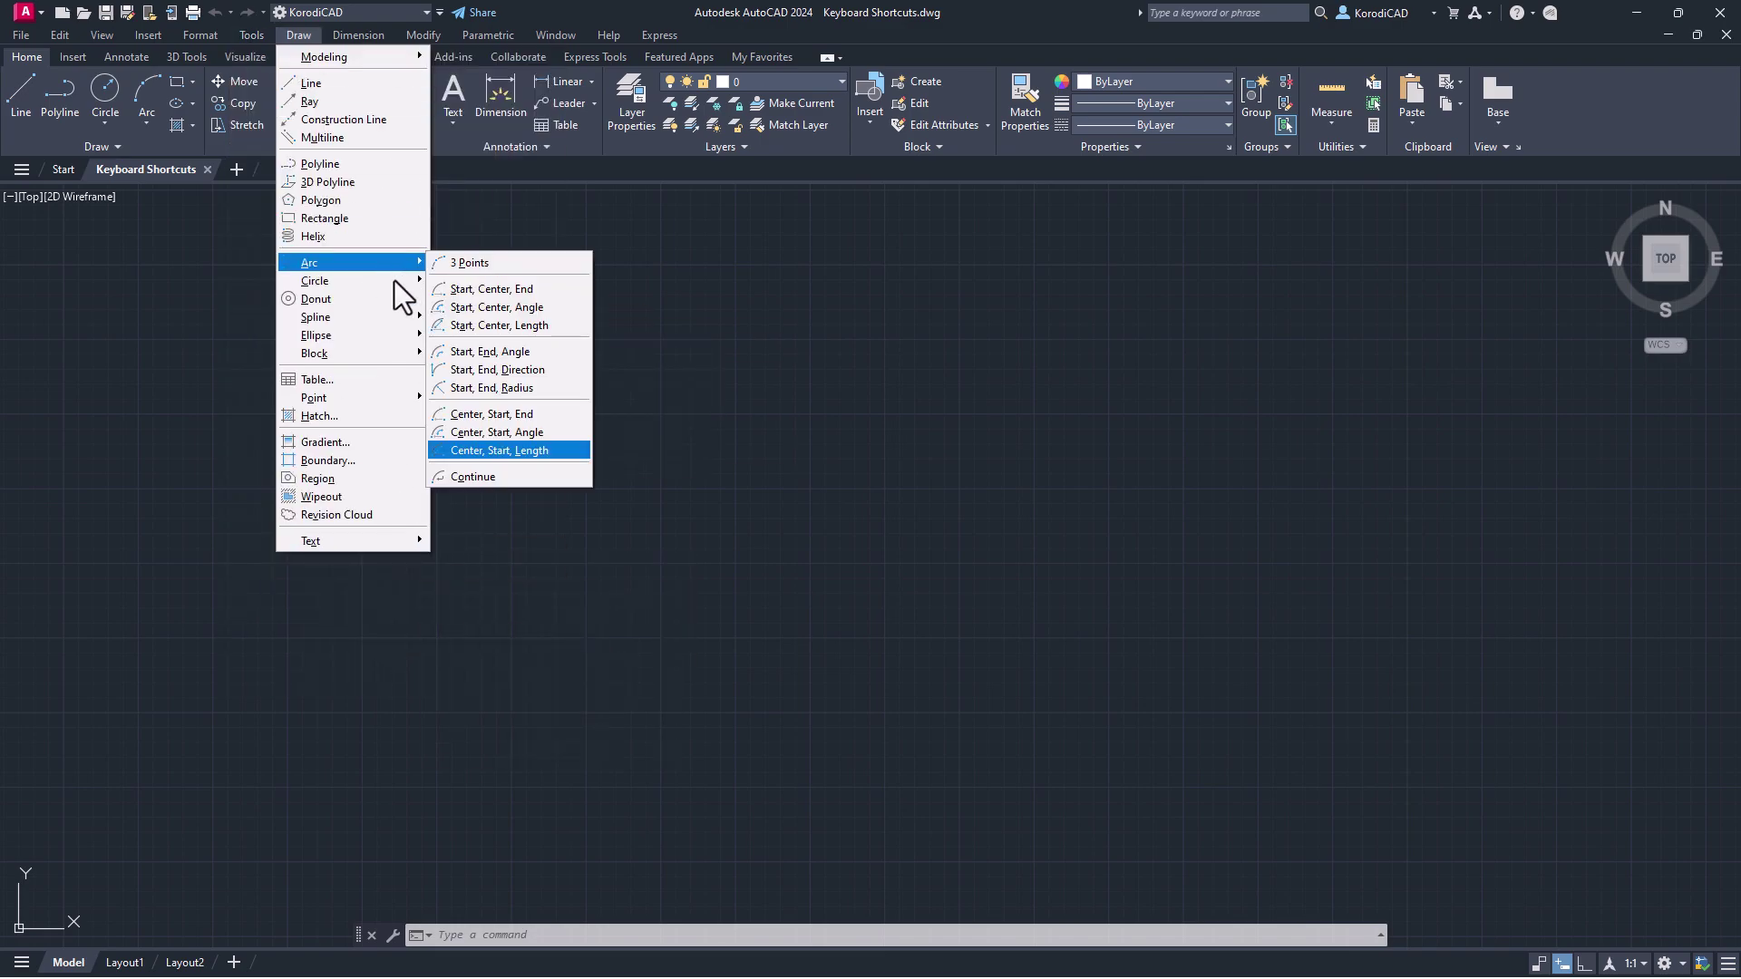
{"action": "key", "text": "Right"}
{"action": "key", "text": "Right"}
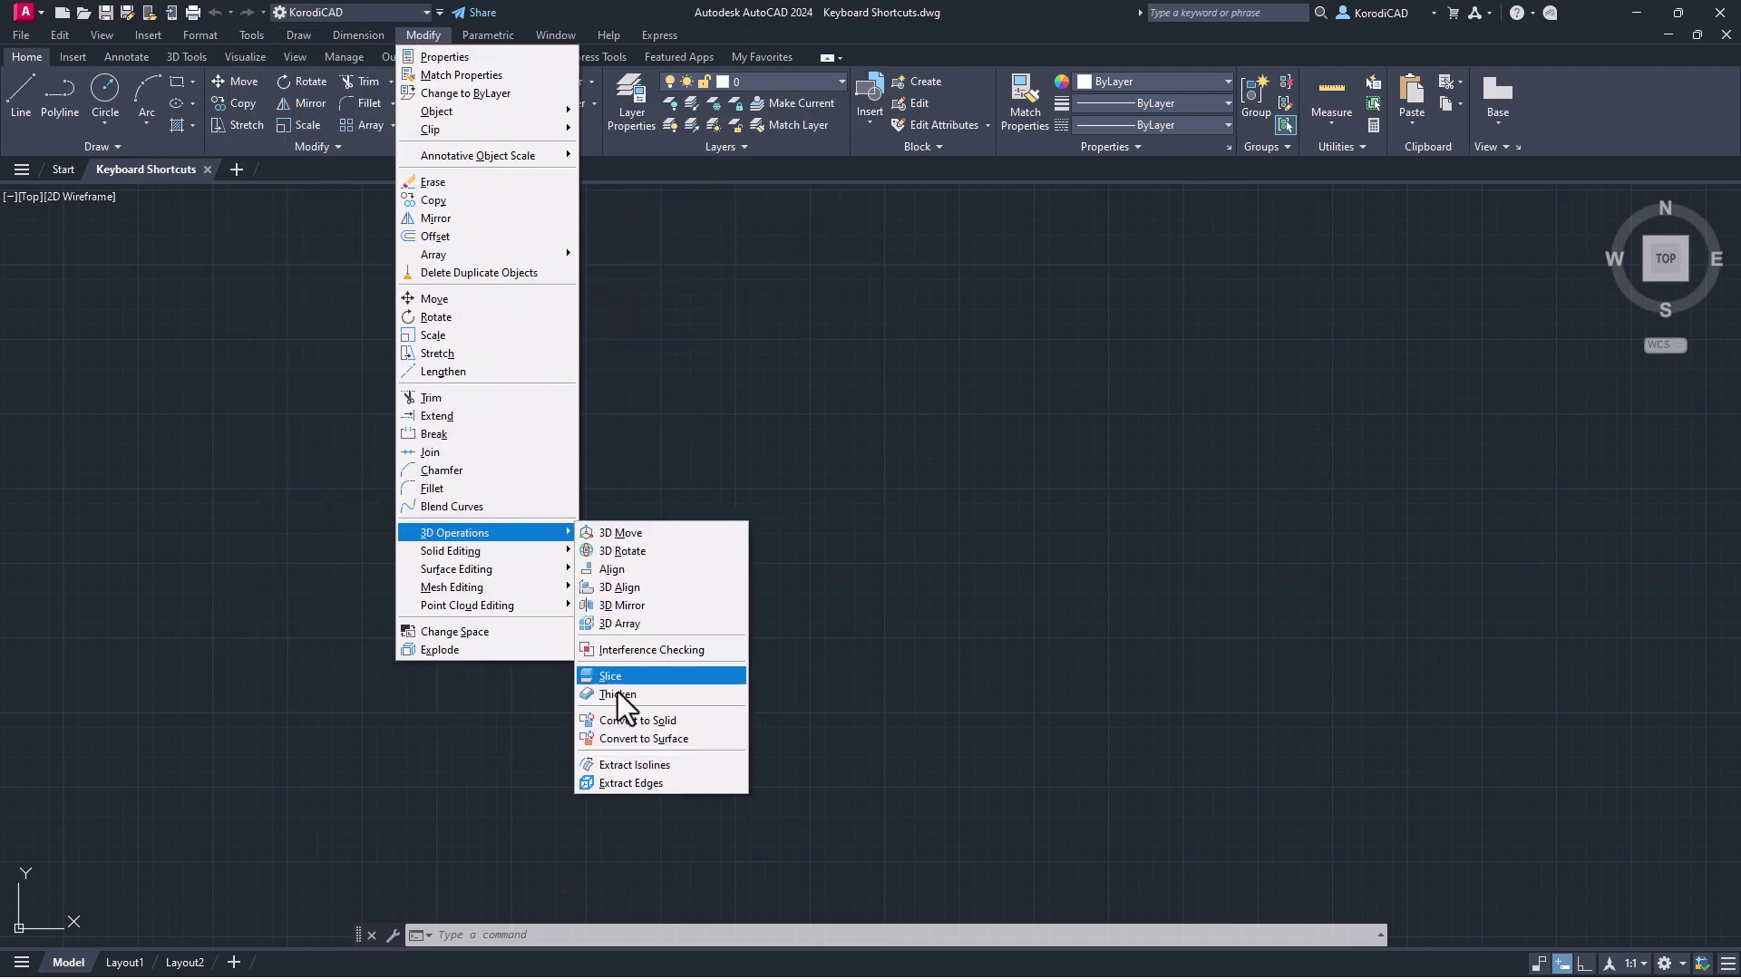